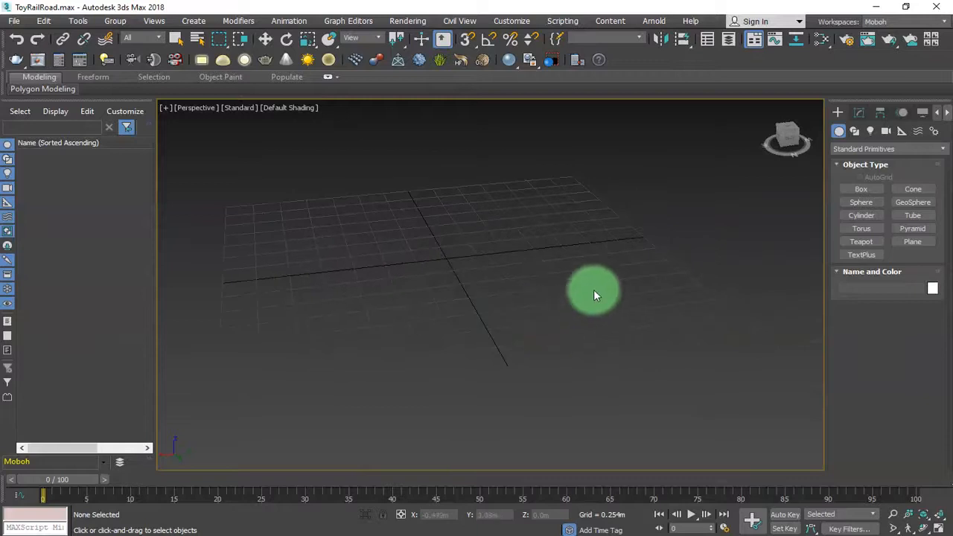
middle_click_drag(530, 303, 558, 301)
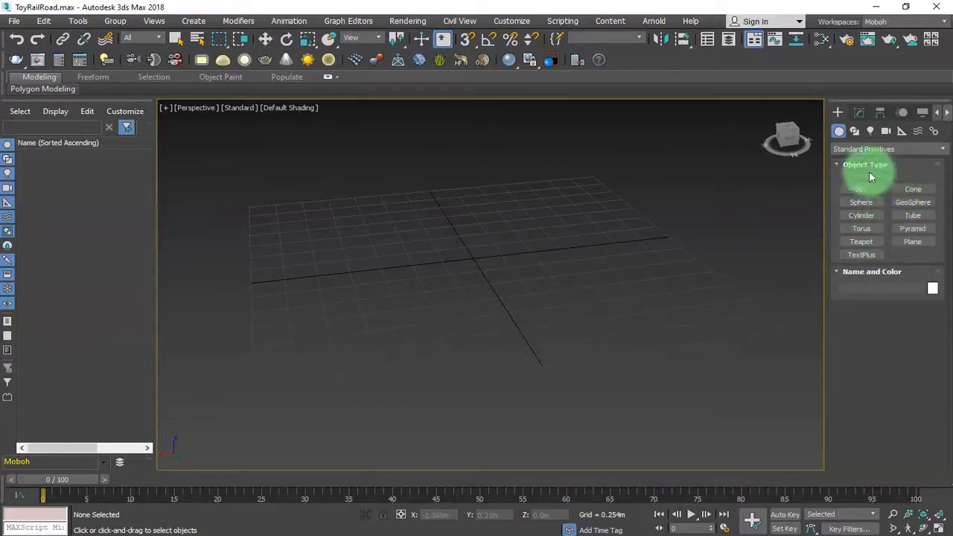
left_click(857, 133)
left_click(864, 202)
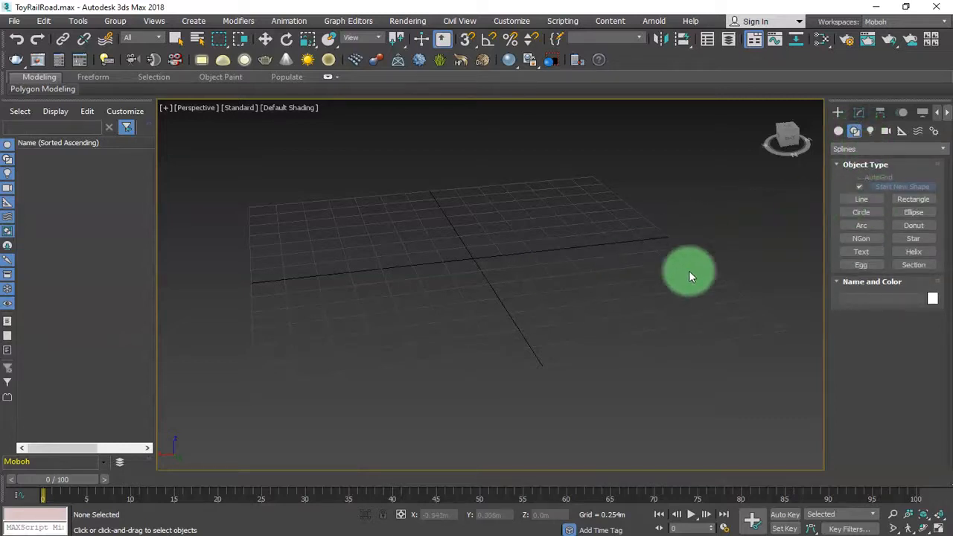
middle_click_drag(526, 228, 594, 272, "alt")
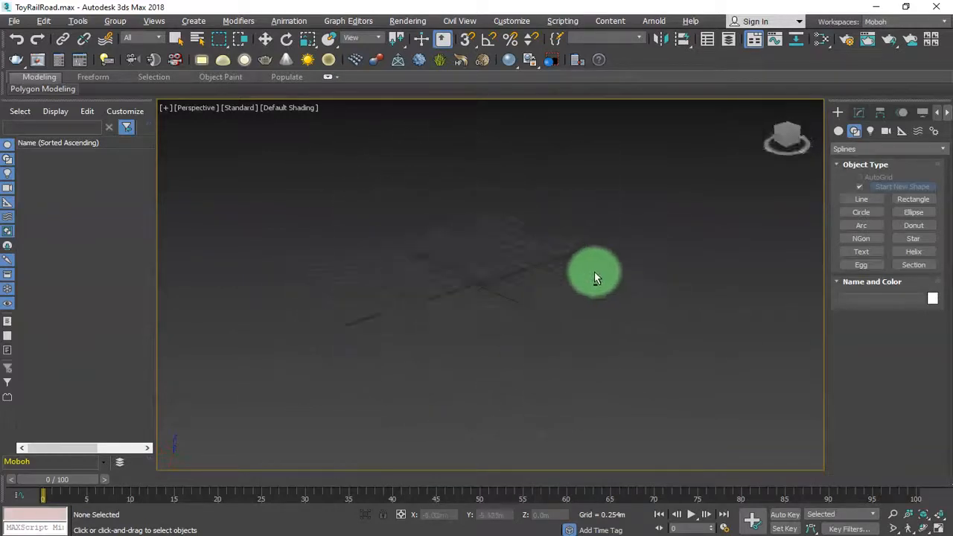
middle_click_drag(473, 306, 560, 307, "alt")
left_click(862, 199)
middle_click_drag(523, 344, 512, 305)
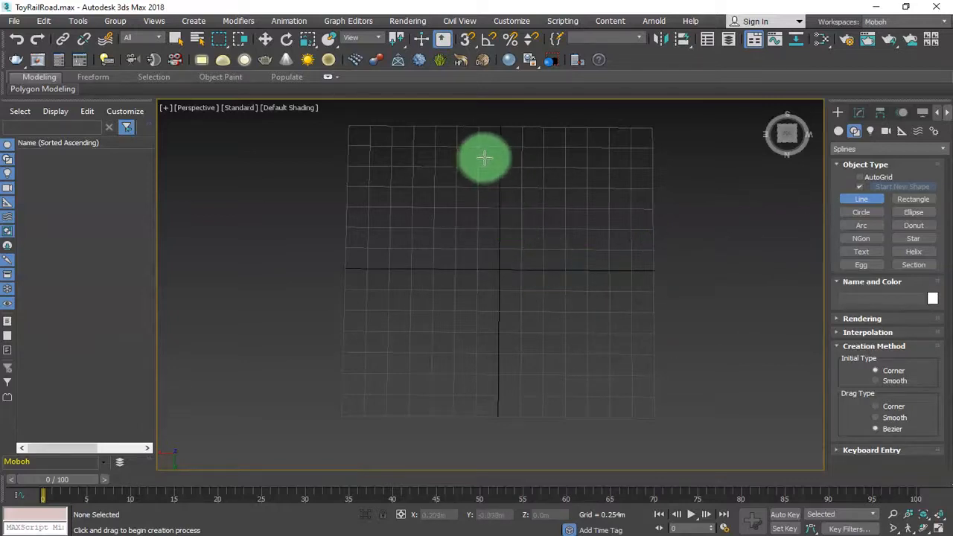
scroll(484, 134, "down", 2)
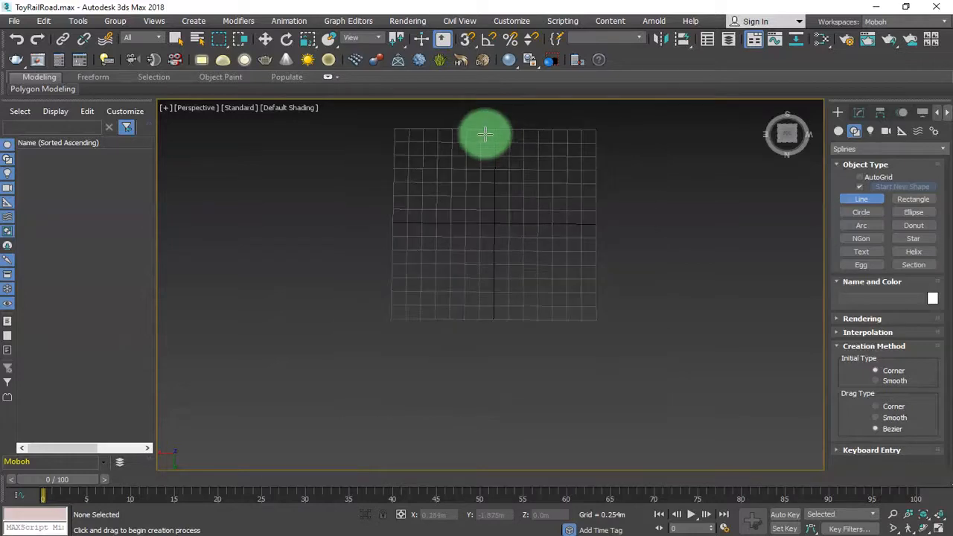
left_click(489, 128)
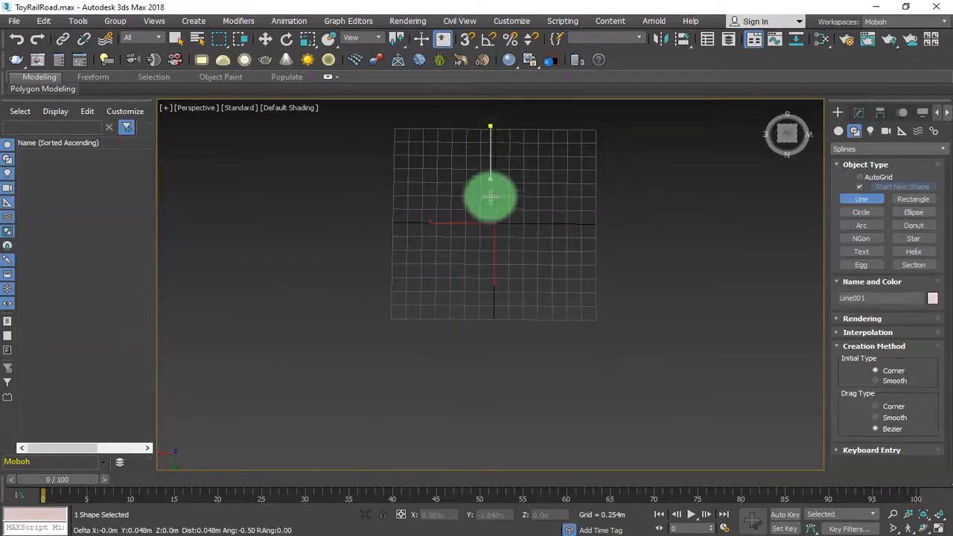
right_click(487, 318)
middle_click_drag(600, 294, 551, 275, "alt")
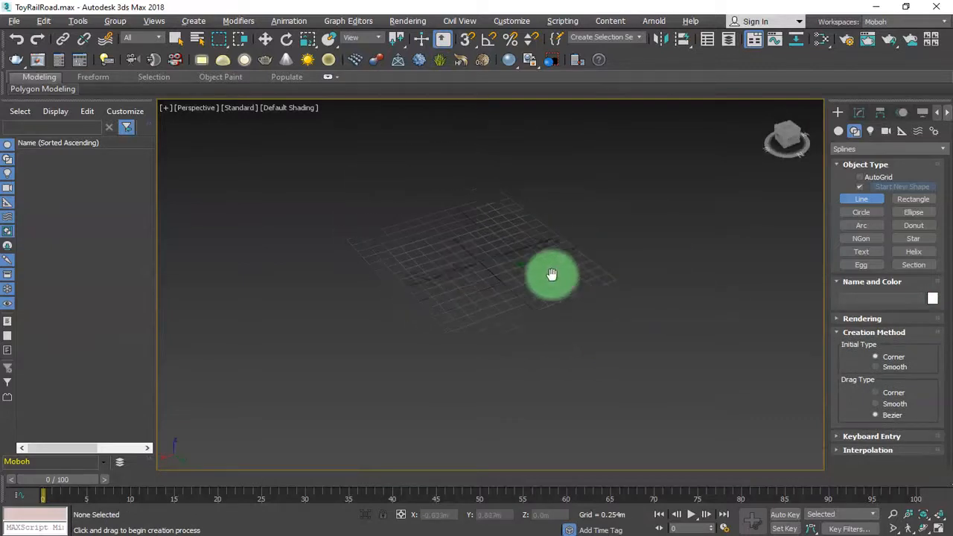
Create a box about 0.19 m long and 0.08 m wide near the grid's centre and set its height to 1.7 m
left_click(839, 131)
left_click(864, 190)
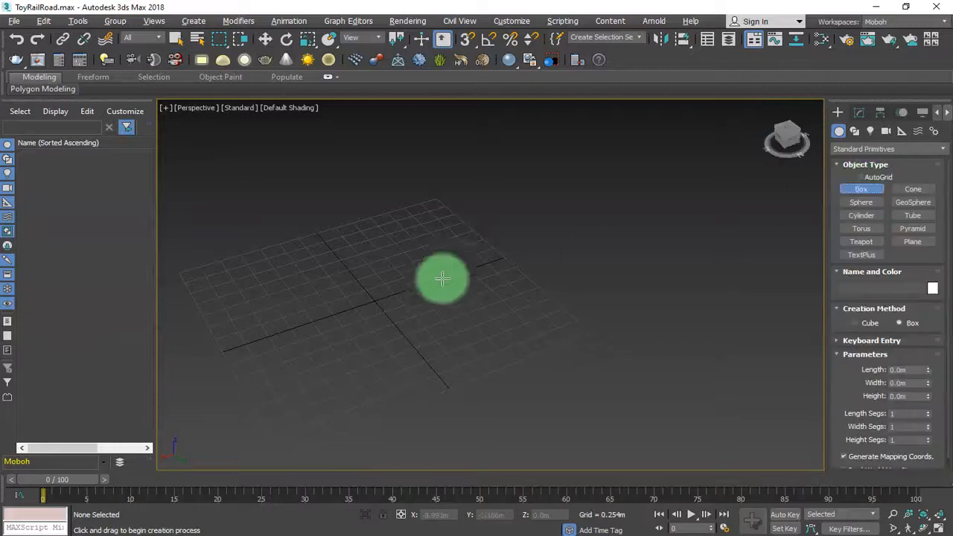
left_click_drag(395, 283, 398, 291)
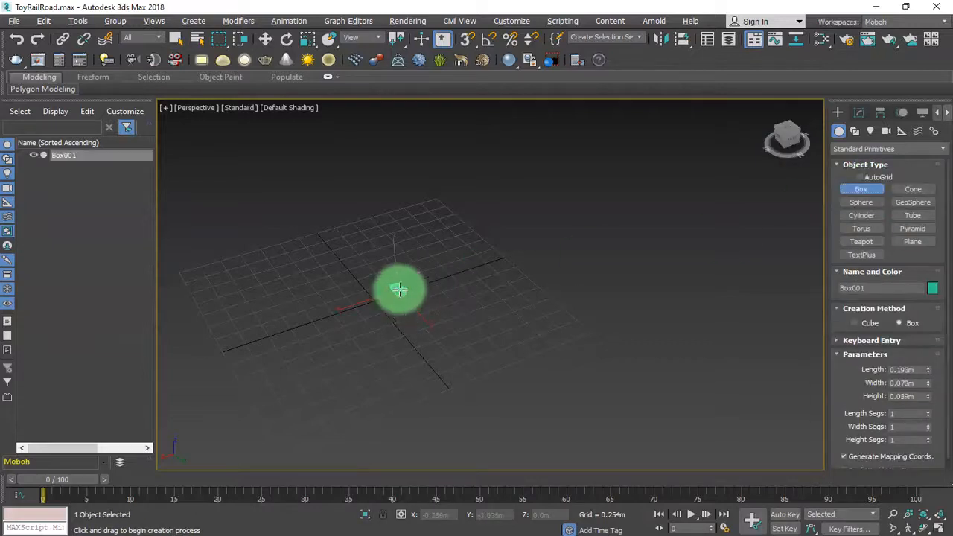
right_click(417, 238)
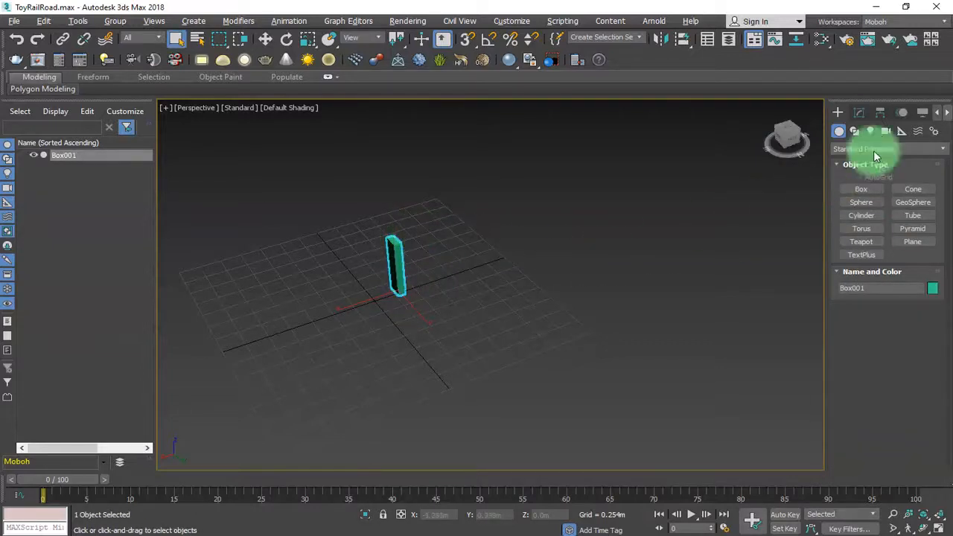
left_click(857, 112)
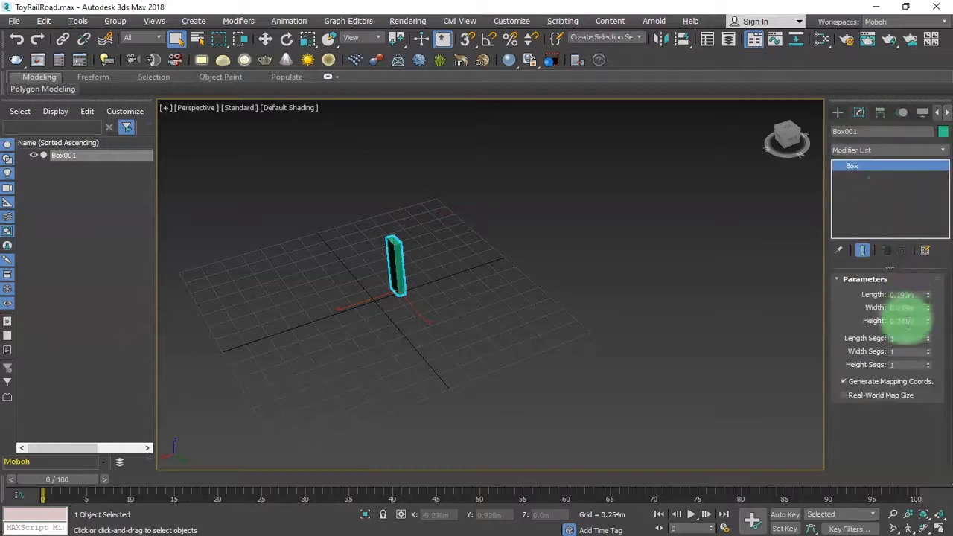
double_click(921, 322)
type("1.")
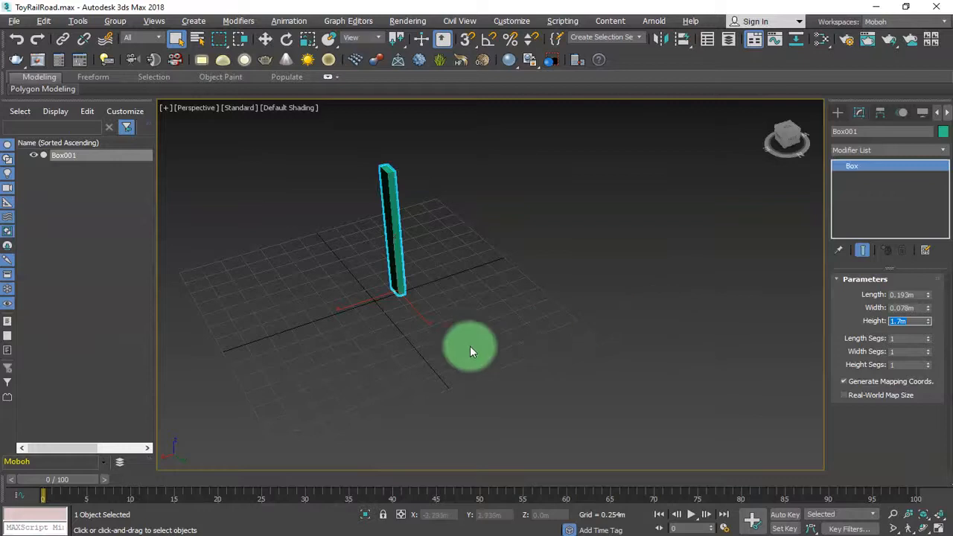
Draw a short straight line spline along X across the grid's Y axis, near the base of the box
middle_click_drag(464, 345, 536, 323)
left_click(838, 112)
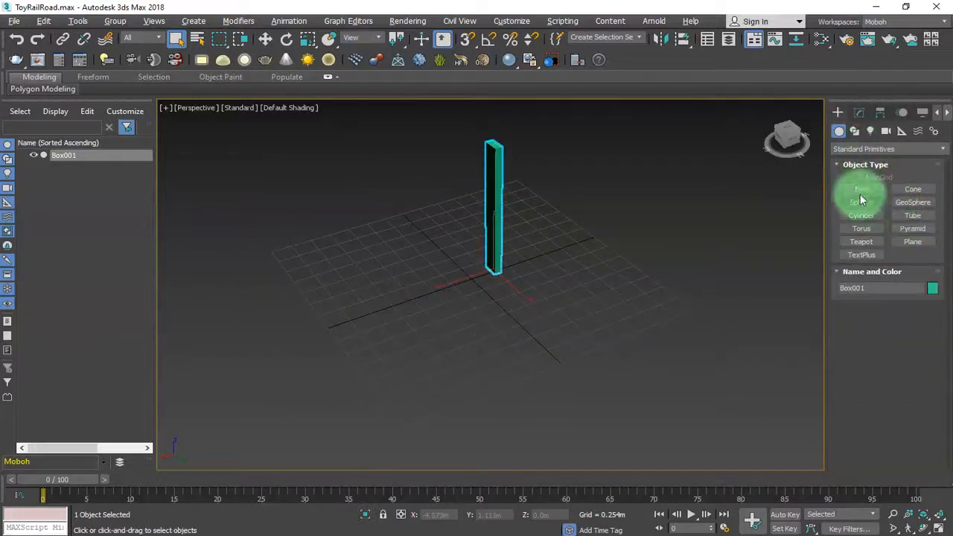
left_click(854, 130)
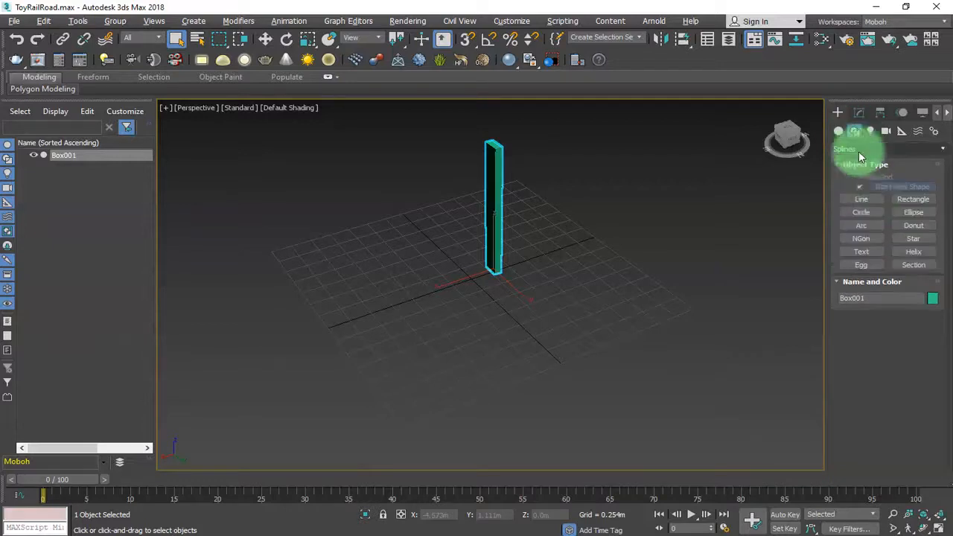
left_click(871, 199)
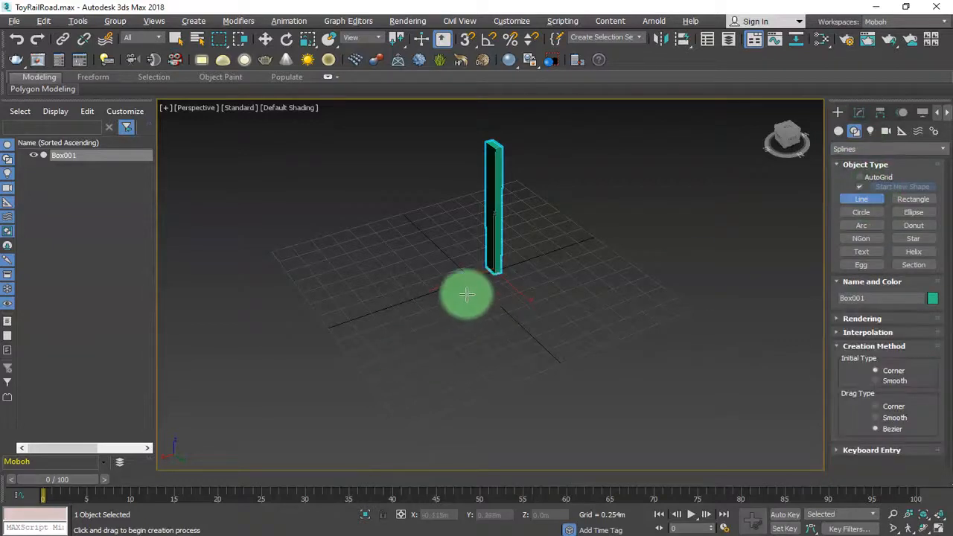
left_click(432, 307)
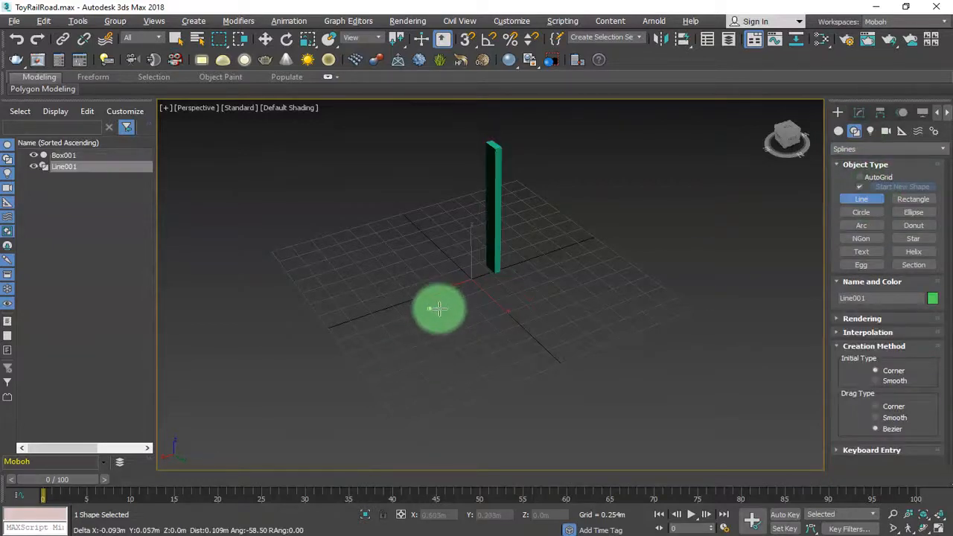
right_click(526, 278)
middle_click_drag(522, 276, 529, 323, "alt")
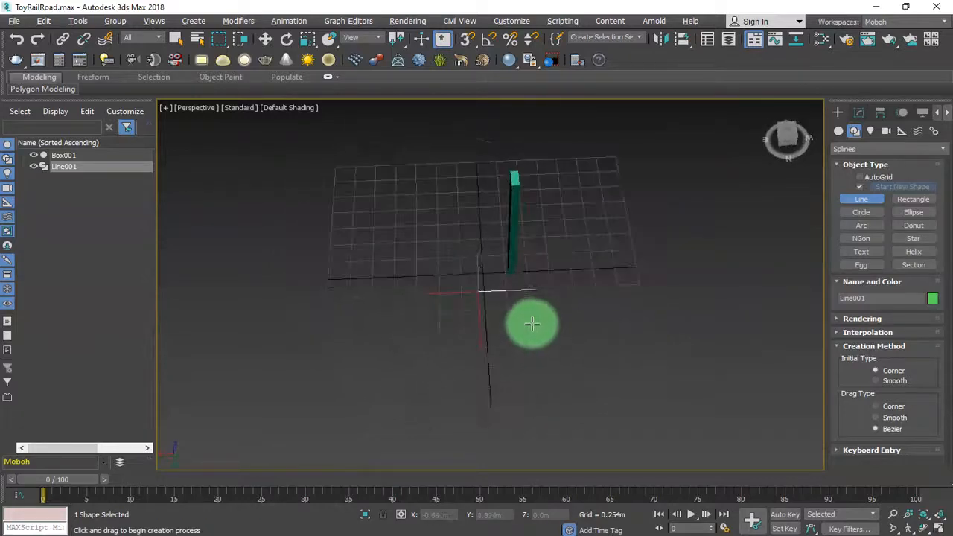
Shift the short line slightly along X so its midpoint sits closer to its track-gauge position beside the box
right_click(563, 330)
left_click(595, 342)
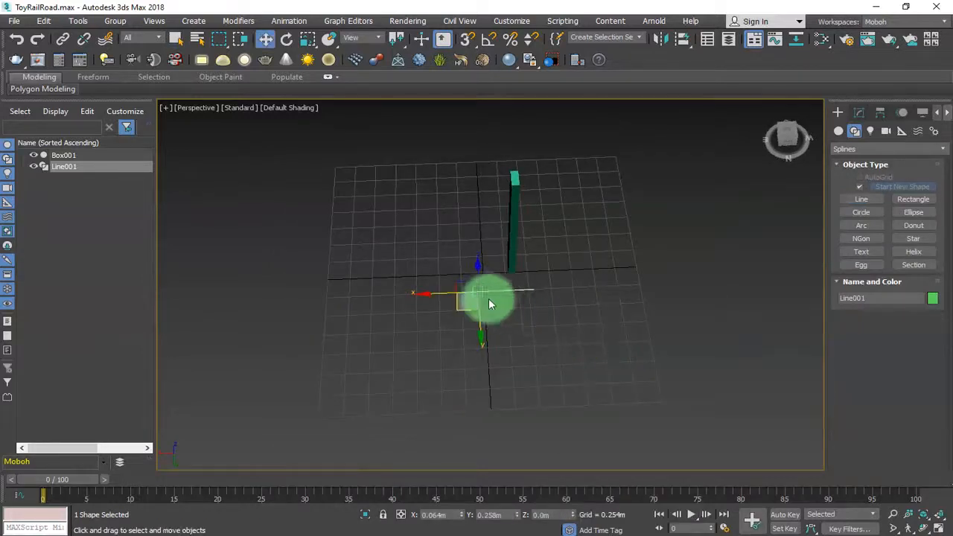
left_click_drag(439, 298, 439, 298)
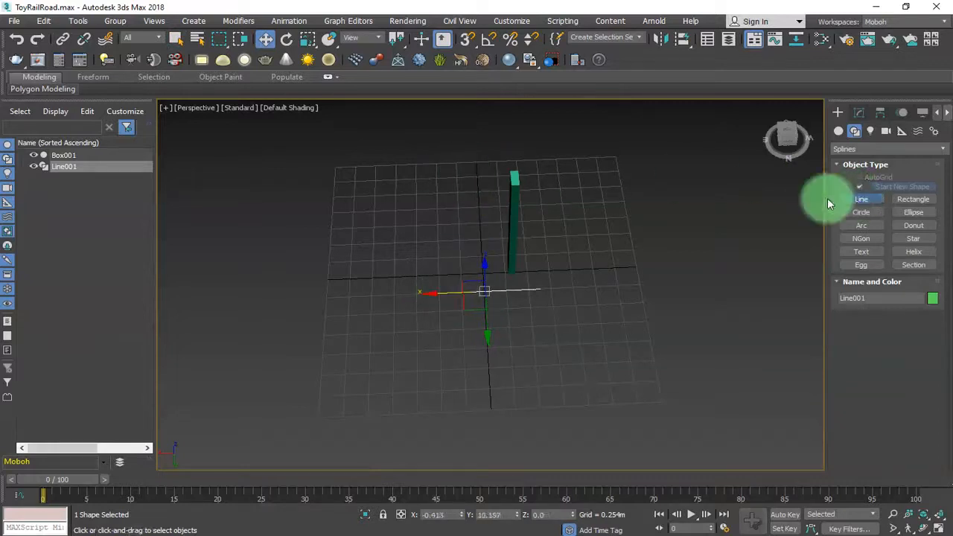
Draw a long straight line spline along Y through the +X end of the short line, extending past both grid edges
left_click(853, 199)
left_click(433, 115)
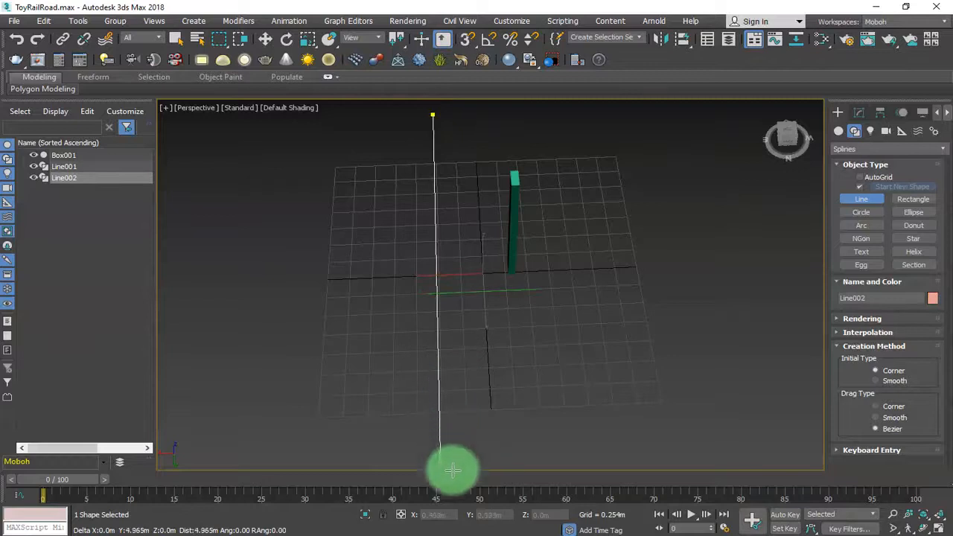
left_click(444, 529)
right_click(461, 431)
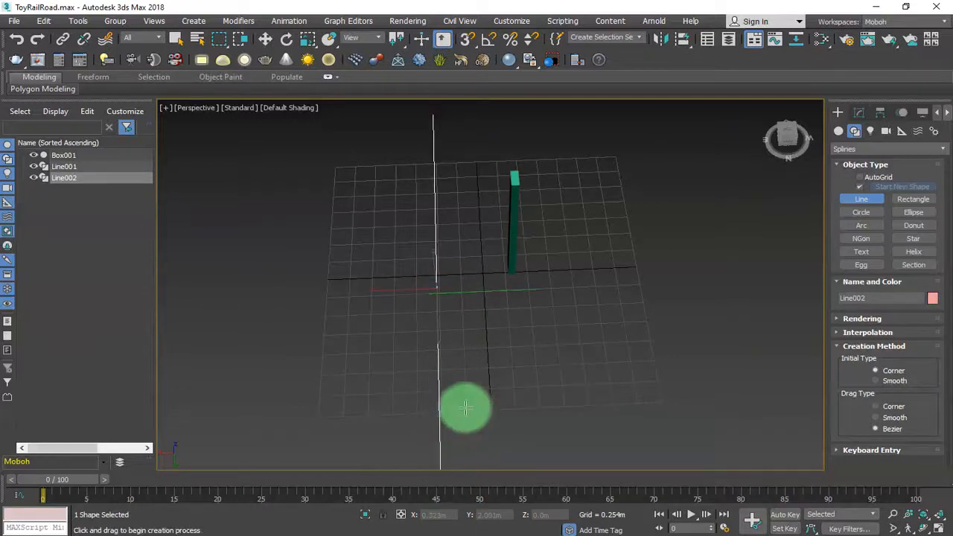
middle_click_drag(485, 371, 505, 318)
scroll(506, 321, "down", 5)
scroll(506, 322, "up", 3)
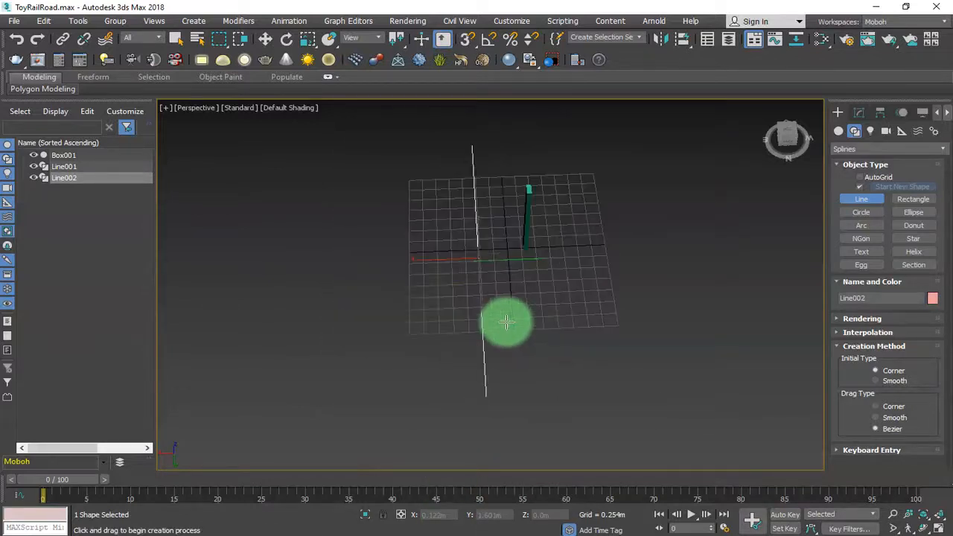
Clone the long line along X to the other end of the short line as a single Copy
key("w")
left_click_drag(430, 258, 485, 266)
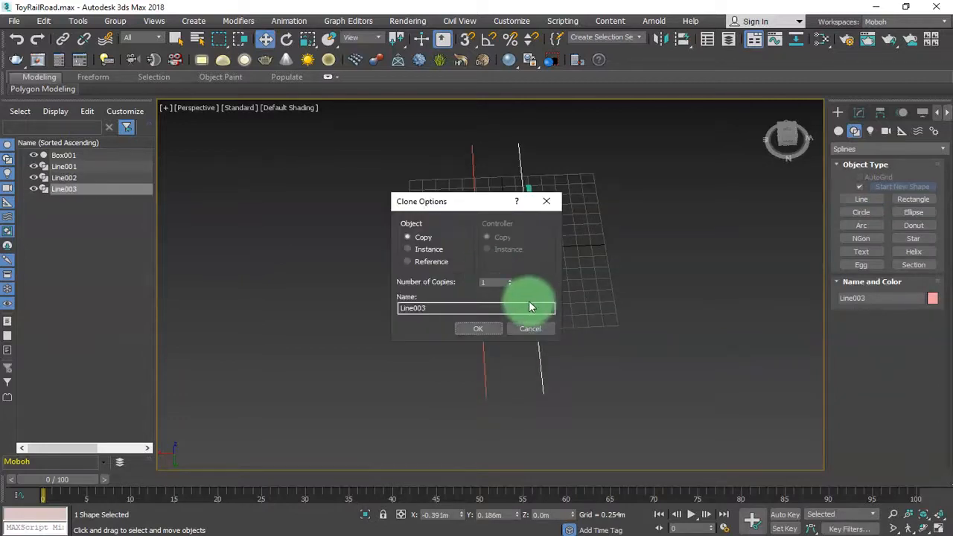
left_click(498, 333)
Examine the short gauge line, the two long parallel lines and the reference box from several angles
left_click(499, 259)
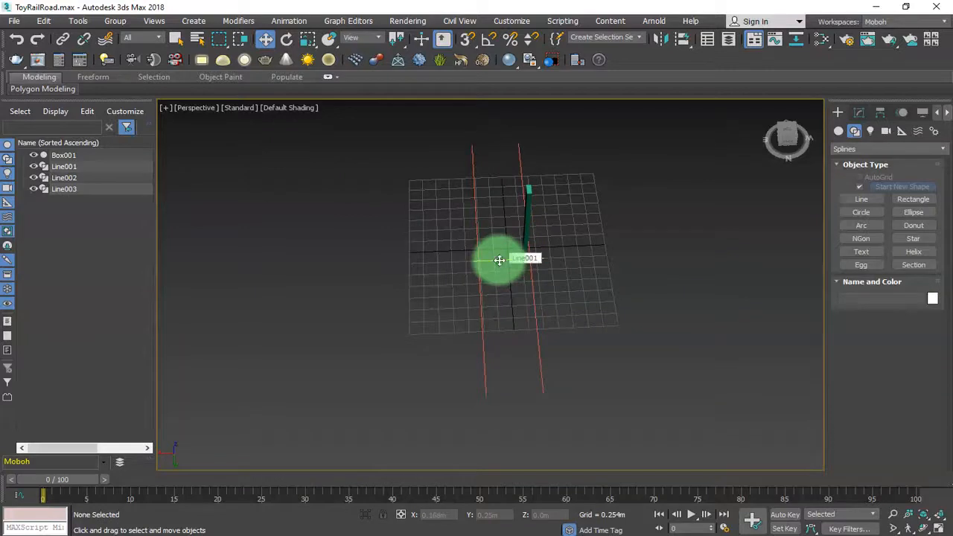
left_click(499, 260)
middle_click_drag(547, 270, 505, 313, "alt")
scroll(509, 300, "up", 5)
middle_click_drag(563, 298, 523, 355)
scroll(564, 329, "down", 4)
middle_click_drag(569, 327, 647, 324, "alt")
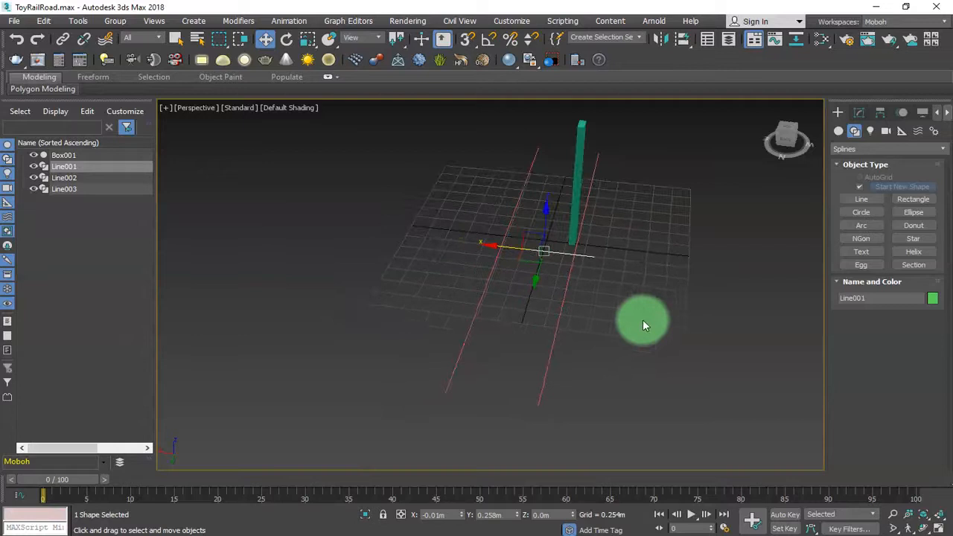
left_click(580, 307)
left_click(535, 251)
left_click_drag(450, 339, 563, 360)
middle_click_drag(563, 363, 556, 334, "alt")
scroll(590, 385, "down", 5)
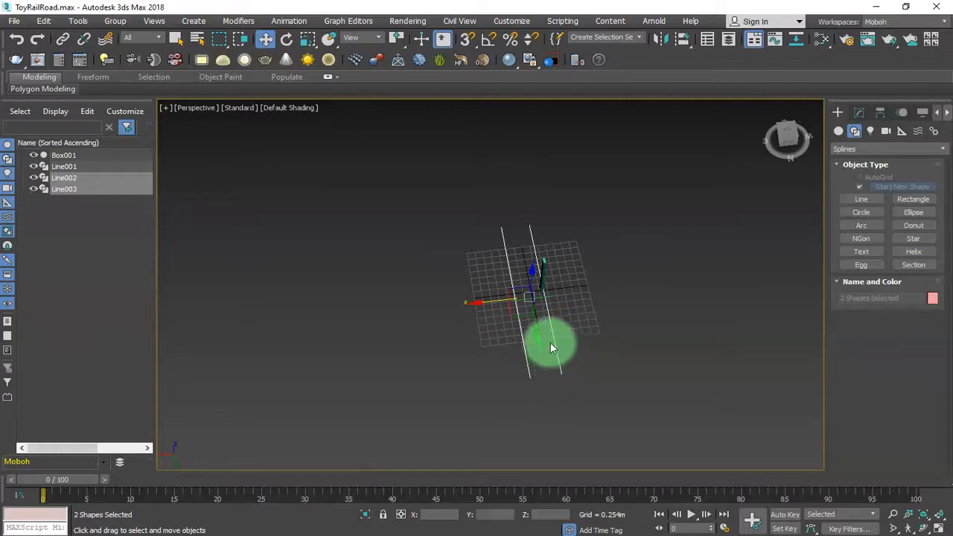
Select the original long line from above and attach its parallel copy to it as one spline object
left_click(787, 134)
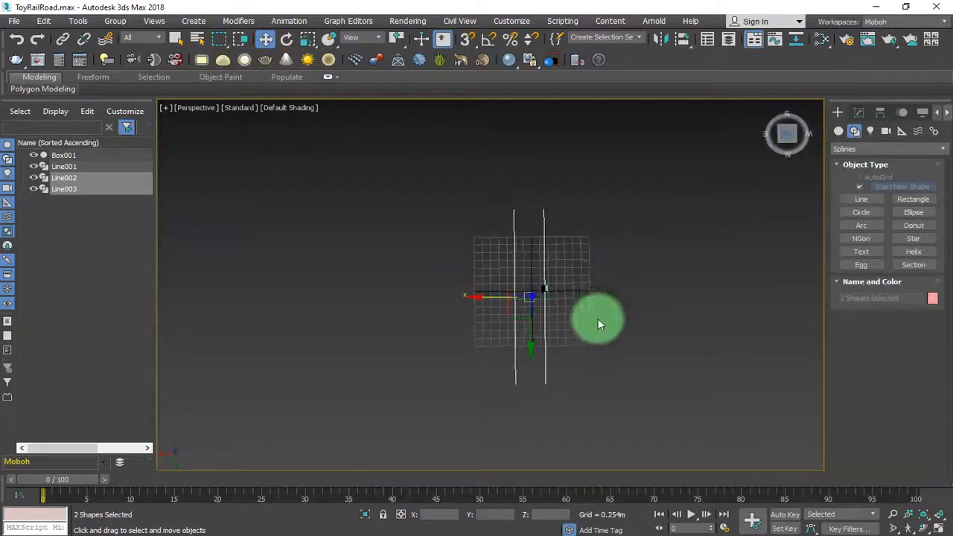
middle_click_drag(612, 268, 584, 268)
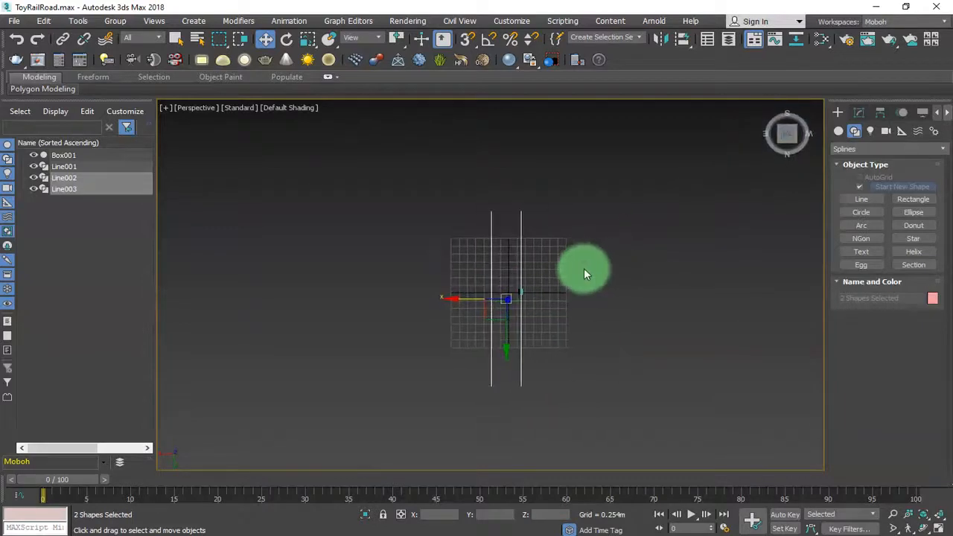
left_click(477, 221)
left_click_drag(460, 207, 502, 228)
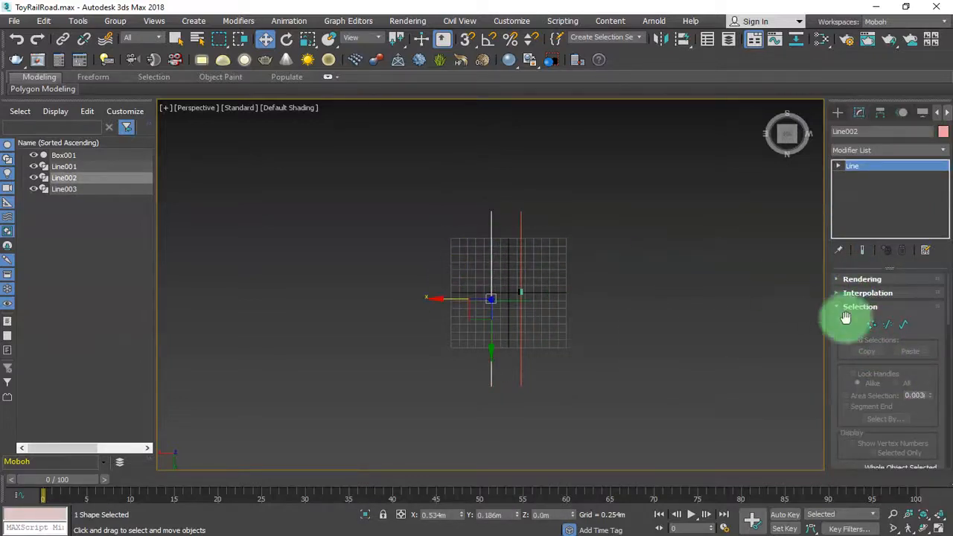
left_click(864, 279)
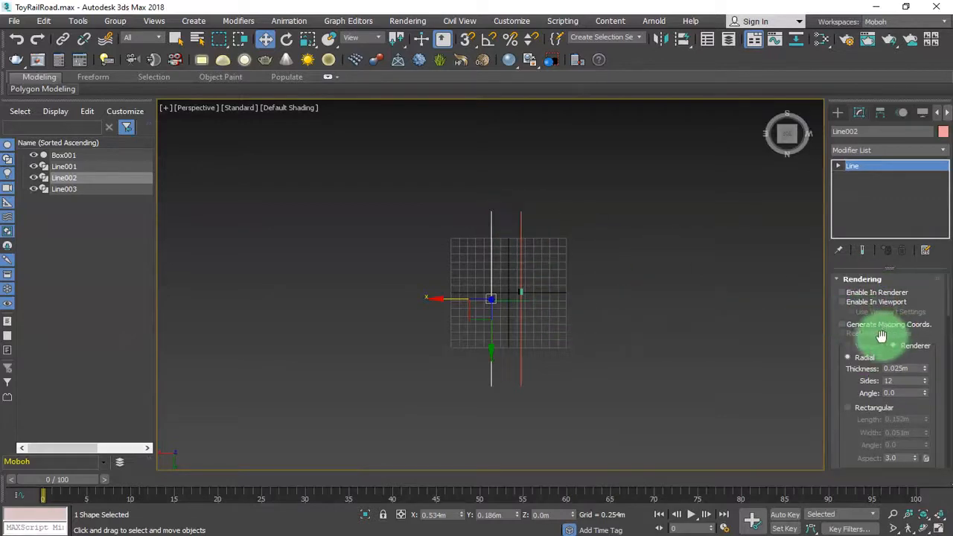
scroll(853, 378, "down", 3)
left_click(861, 362)
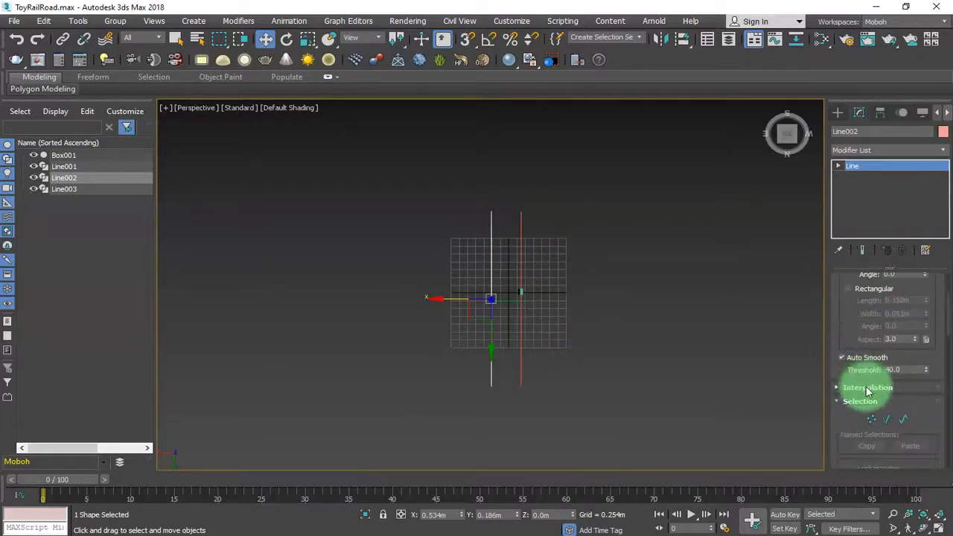
scroll(867, 399, "down", 6)
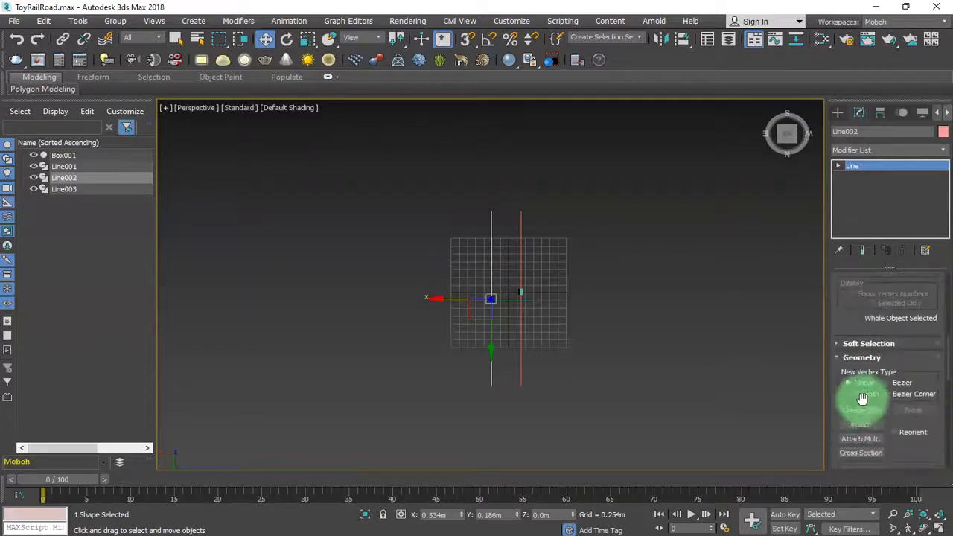
left_click(860, 425)
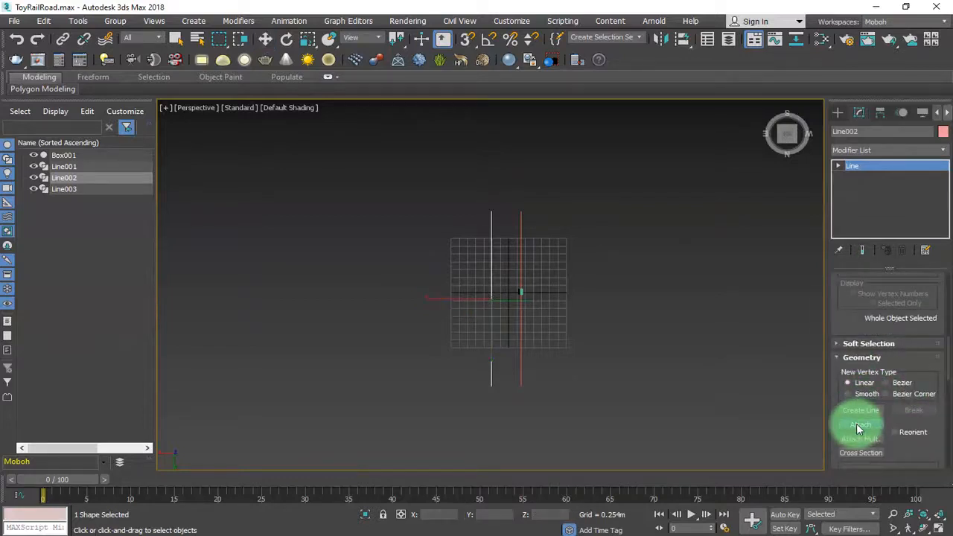
left_click(519, 247)
Select the two -Y end vertices of the attached long lines and move them outward along Y to lengthen both lines
key("w")
key("1")
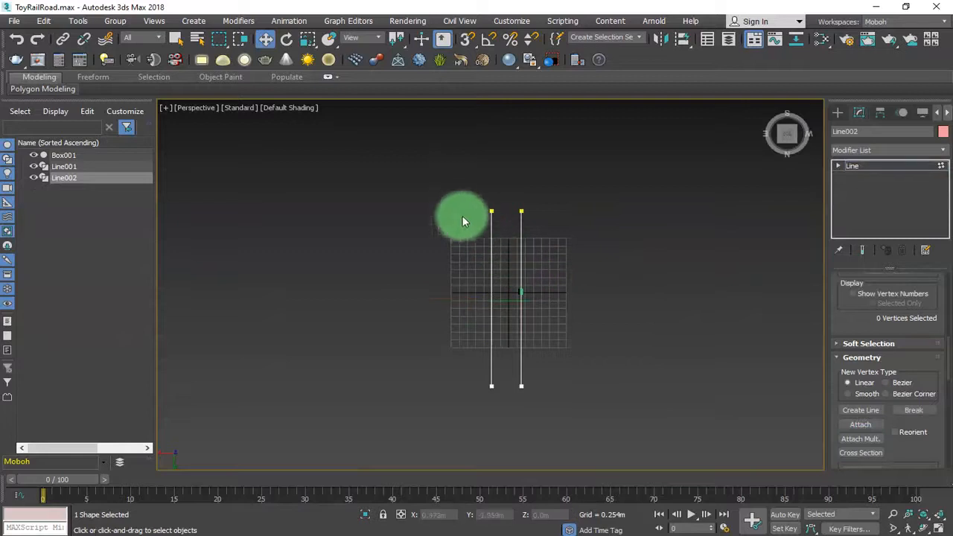
left_click_drag(570, 240, 570, 241)
scroll(598, 253, "down", 5)
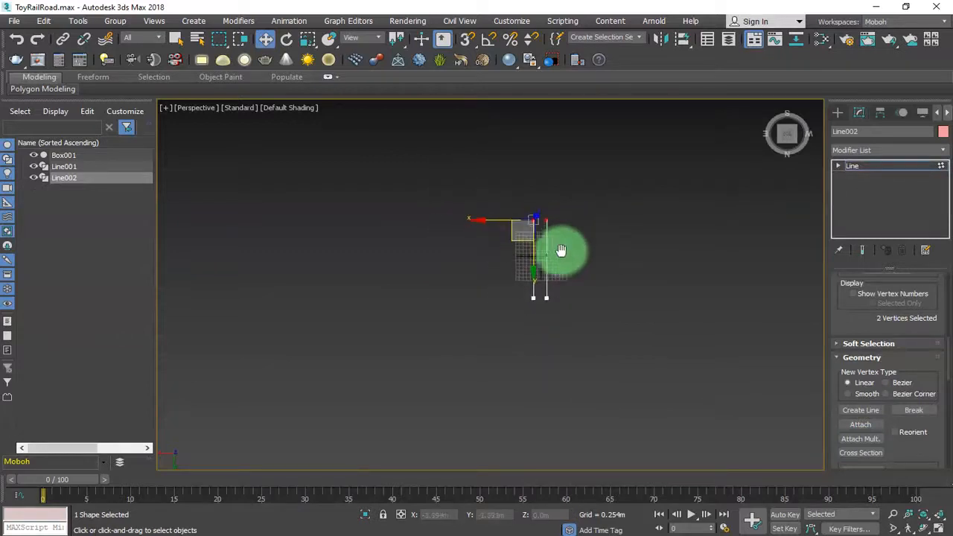
left_click_drag(512, 306, 525, 203)
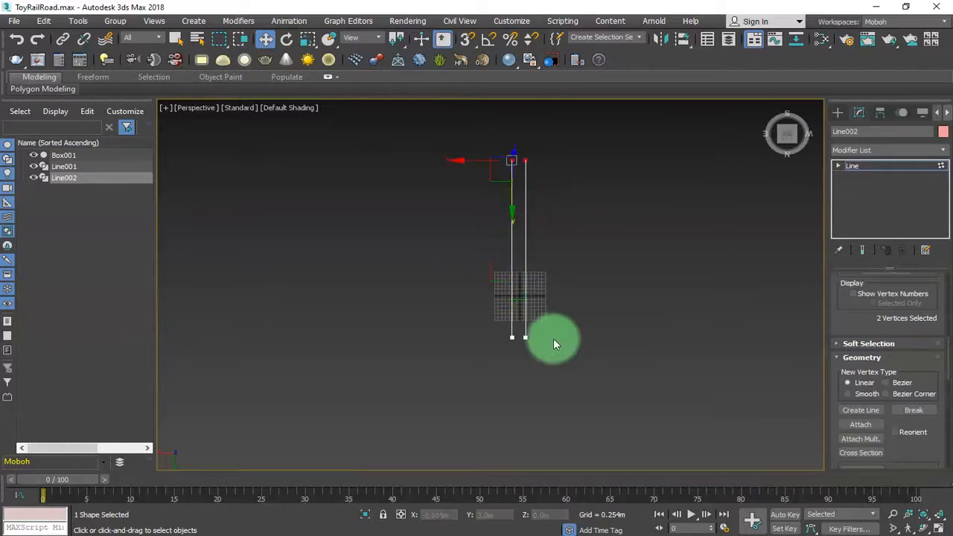
Select all four vertices of the long lines and move them back along Y to roughly center the lines on the grid
right_click(560, 213)
left_click(589, 210)
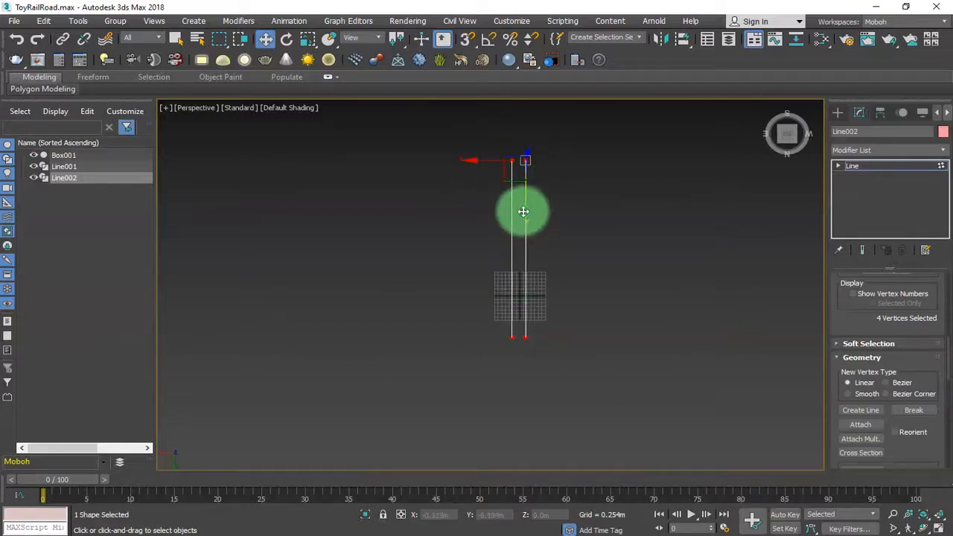
left_click_drag(522, 210, 530, 244)
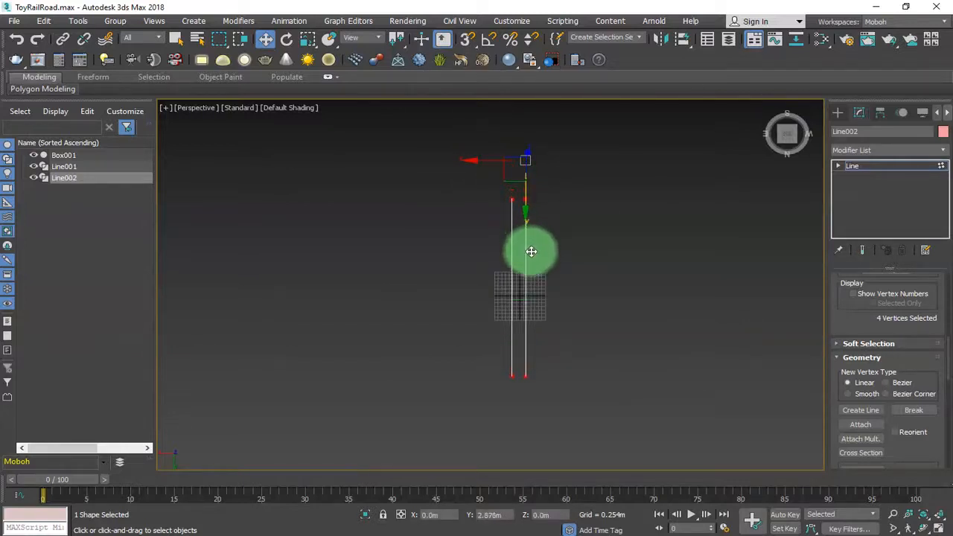
left_click(642, 334)
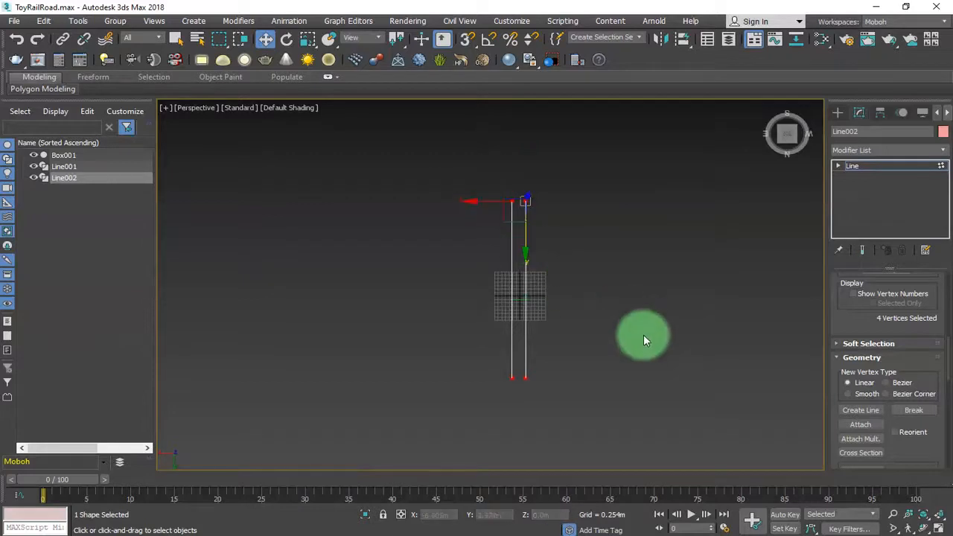
Move each end vertex of the short crosswise line along X so both ends overhang the long lines by a similar small amount
scroll(516, 318, "up", 5)
scroll(515, 319, "up", 4)
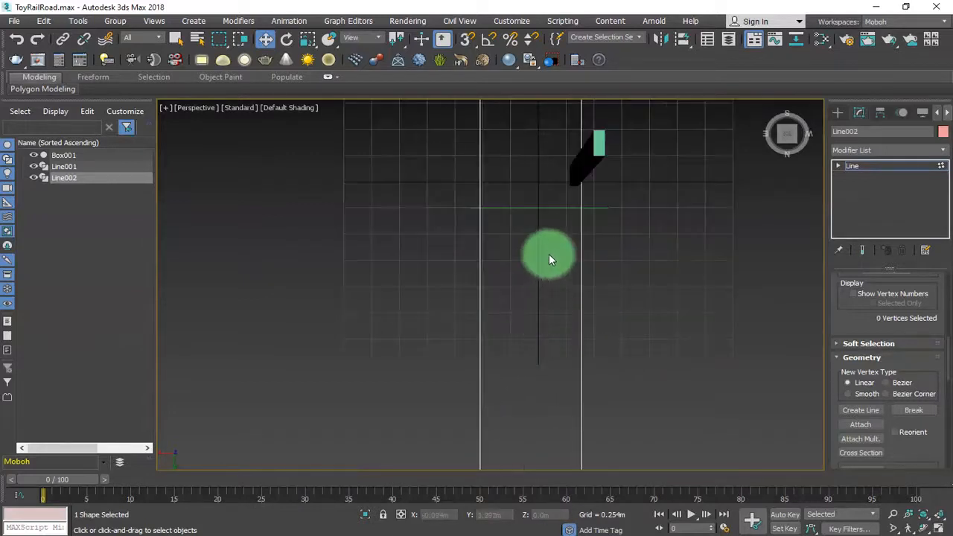
left_click(905, 164)
left_click_drag(527, 198, 538, 273)
key("1")
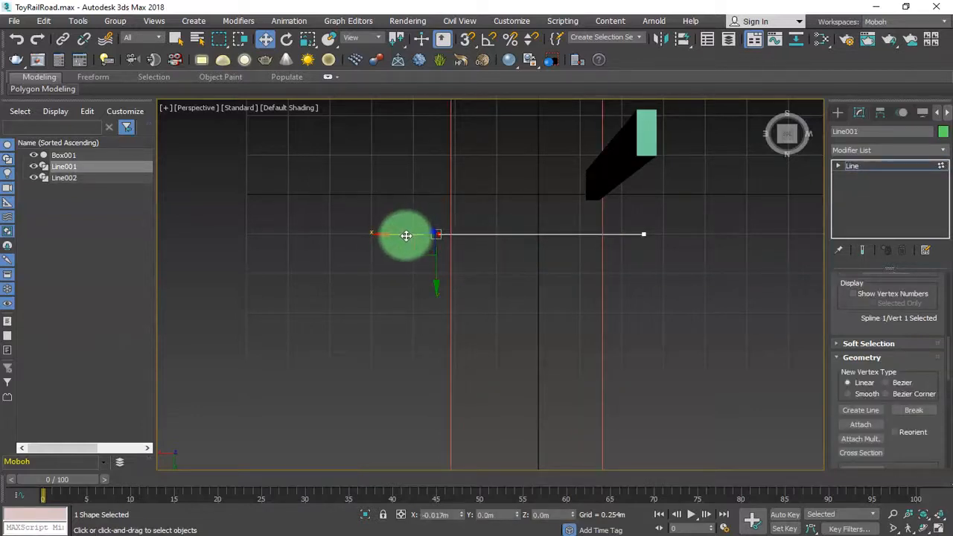
left_click_drag(403, 236, 402, 236)
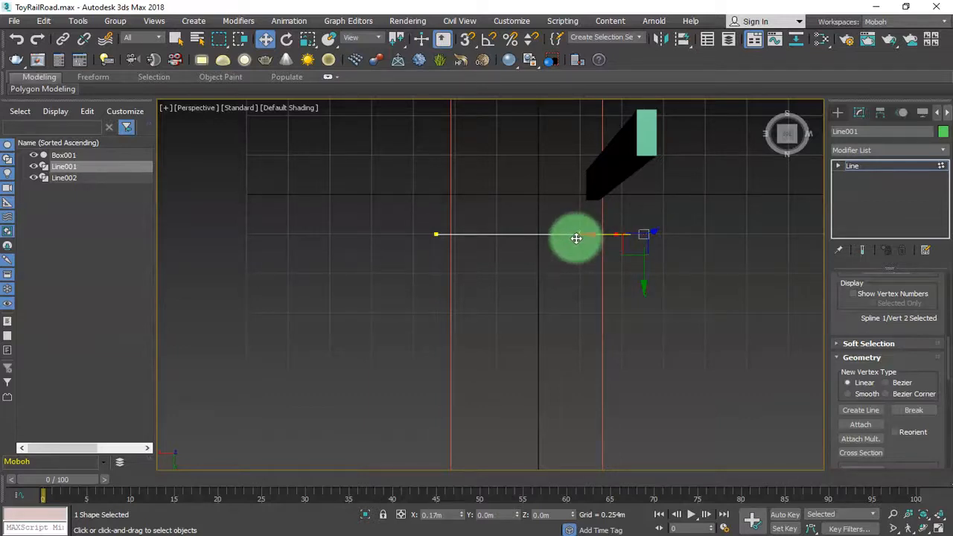
left_click_drag(577, 238, 643, 256)
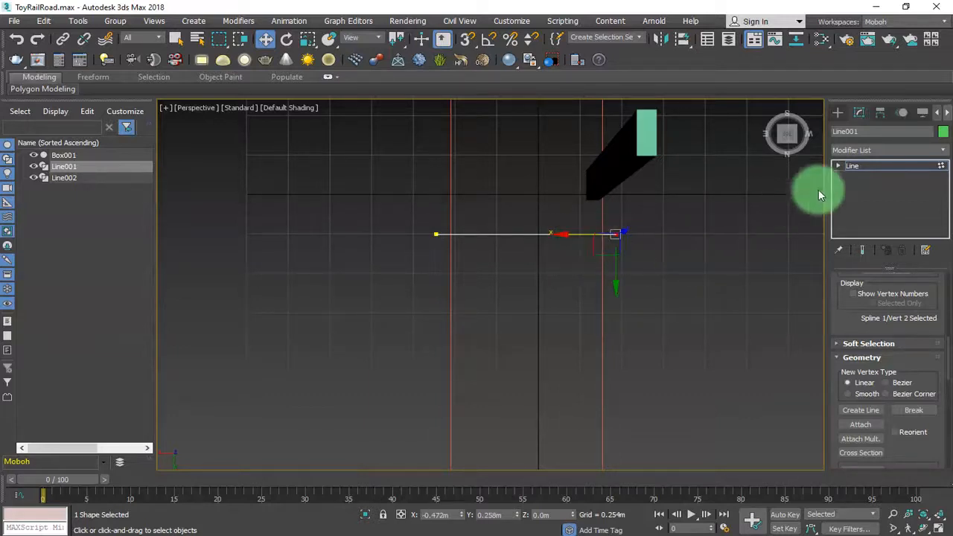
left_click(855, 167)
Select the attached pair of long lines and enable their rendered thickness in the viewport
scroll(608, 260, "down", 5)
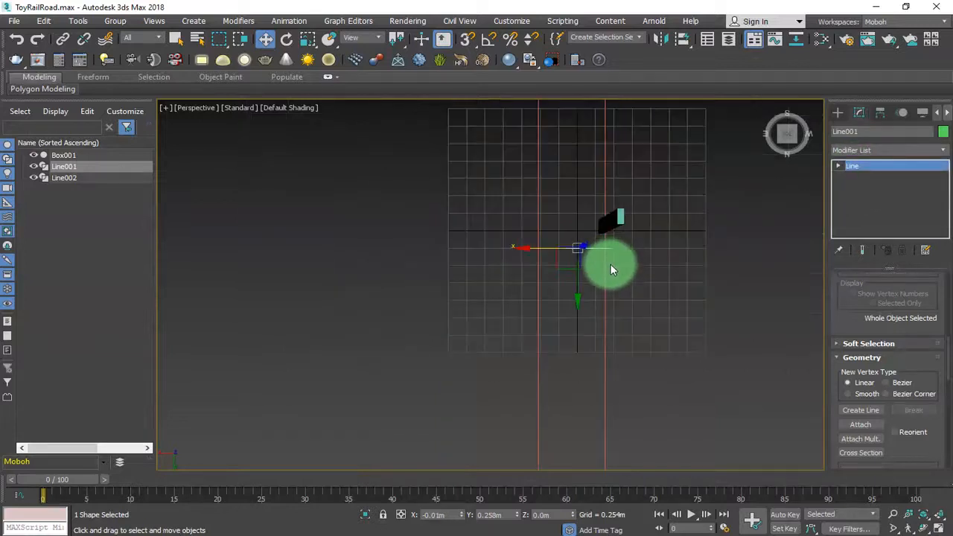
left_click(603, 338)
left_click(581, 341)
middle_click_drag(581, 340, 504, 283)
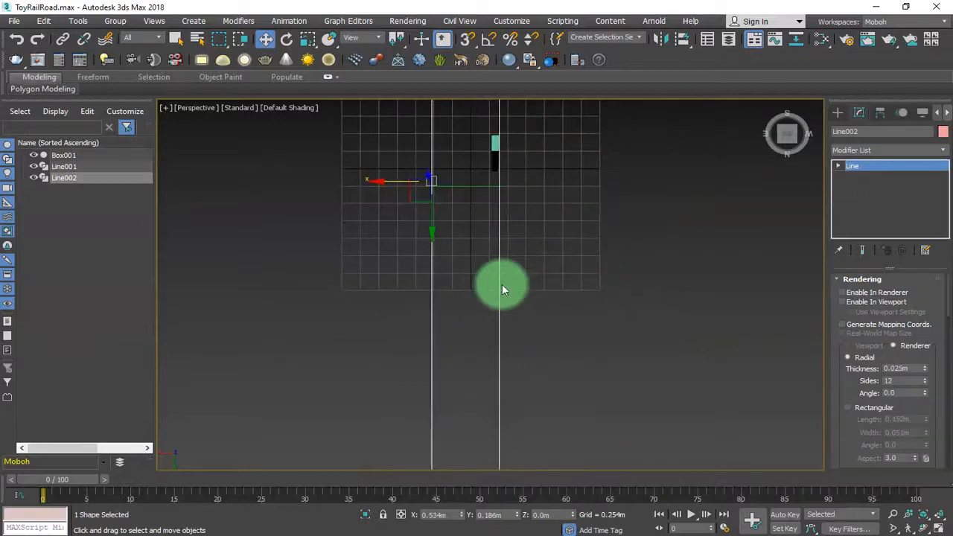
middle_click_drag(560, 335, 751, 293, "alt")
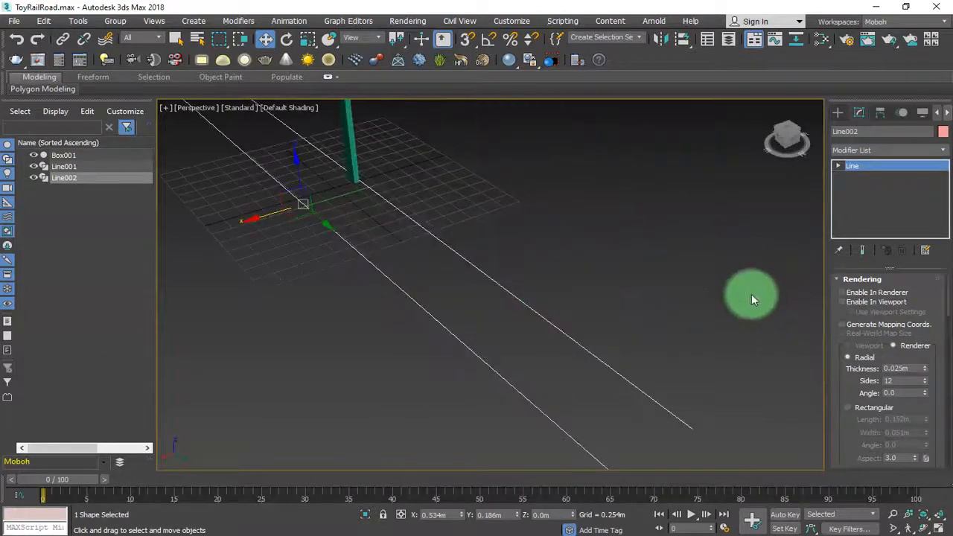
left_click(876, 304)
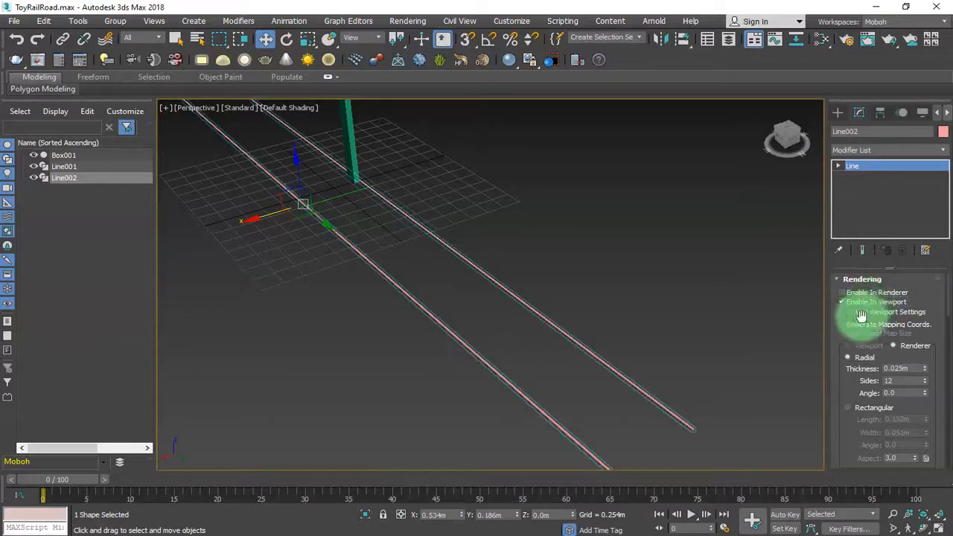
Switch the long lines to a rectangular rendering profile and set its length to 0.08 m
middle_click_drag(754, 323, 655, 266, "alt")
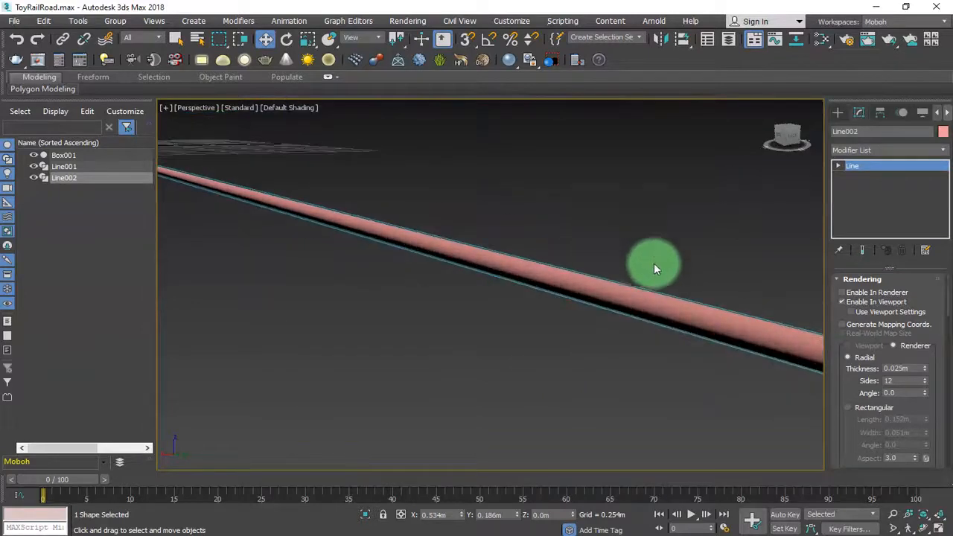
left_click(858, 408)
middle_click_drag(627, 355, 501, 251, "alt")
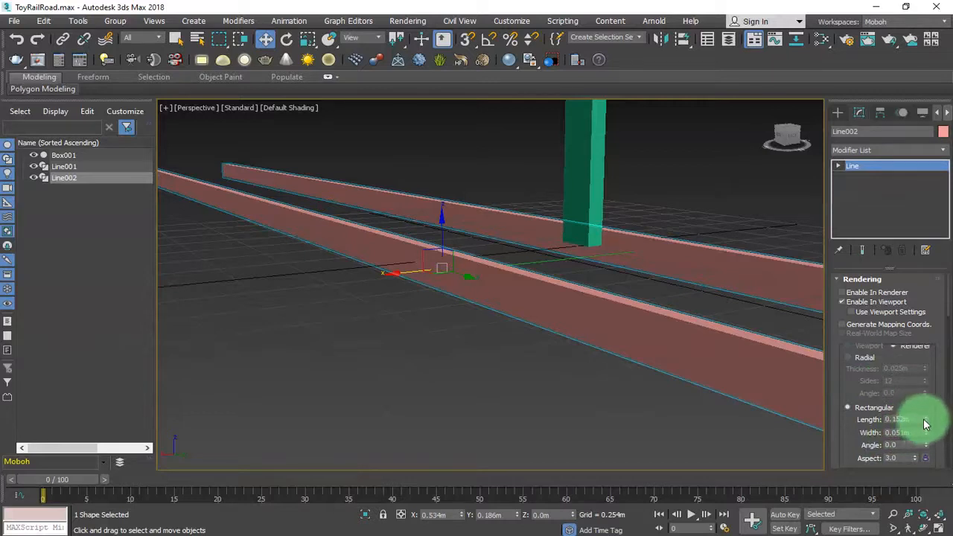
left_click_drag(926, 421, 928, 446)
left_click(902, 421)
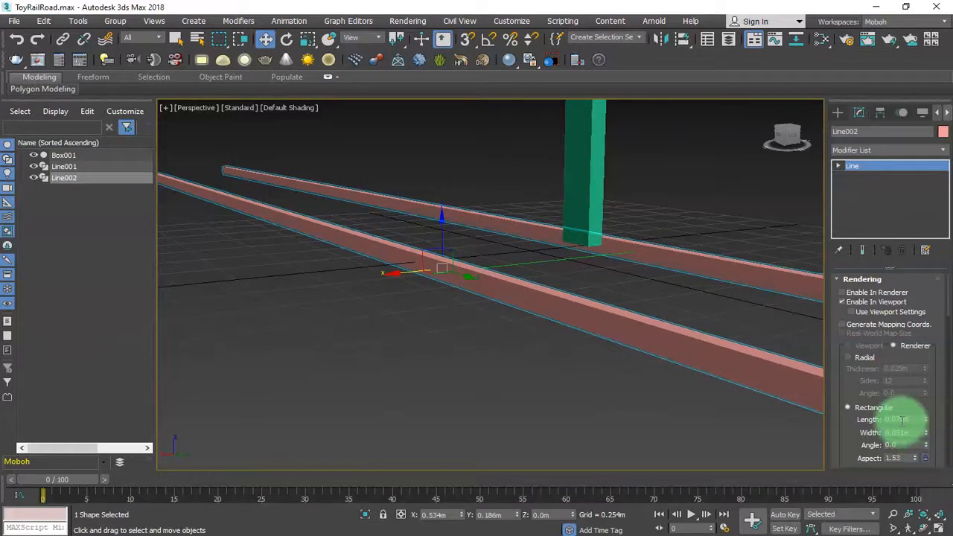
left_click_drag(900, 421, 949, 426)
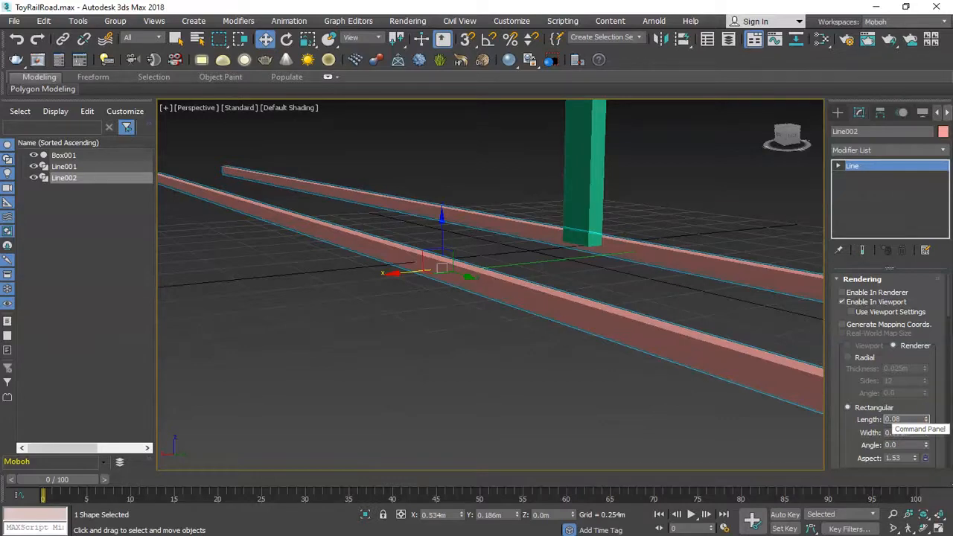
In the front view, raise both rails vertically to about Z 0.042 m so their undersides sit on the ground line
middle_click_drag(555, 365, 605, 316)
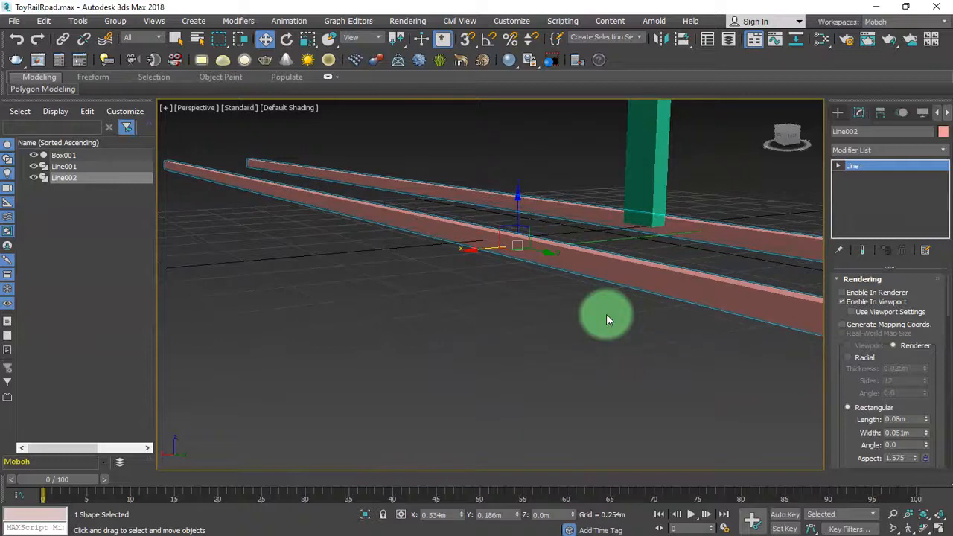
key("f")
scroll(536, 314, "down", 2)
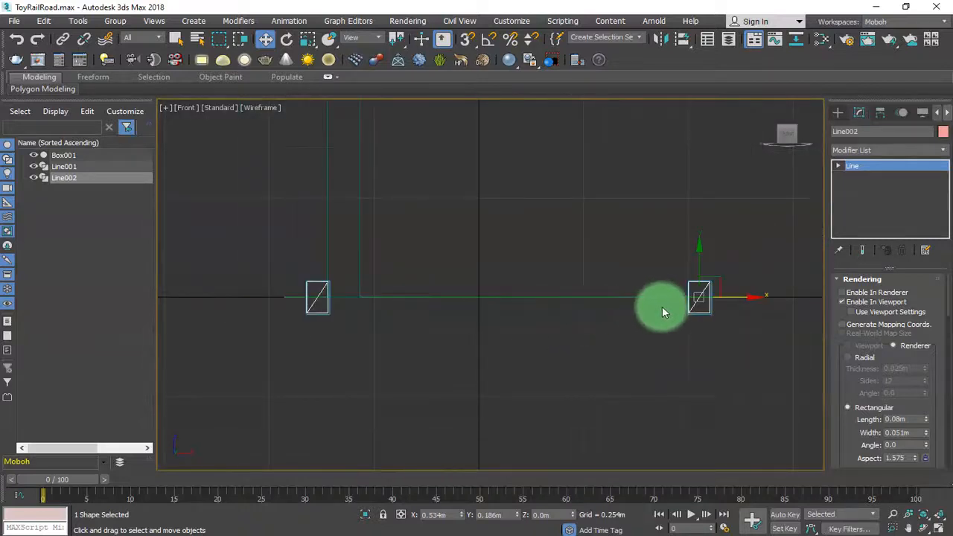
left_click(576, 331)
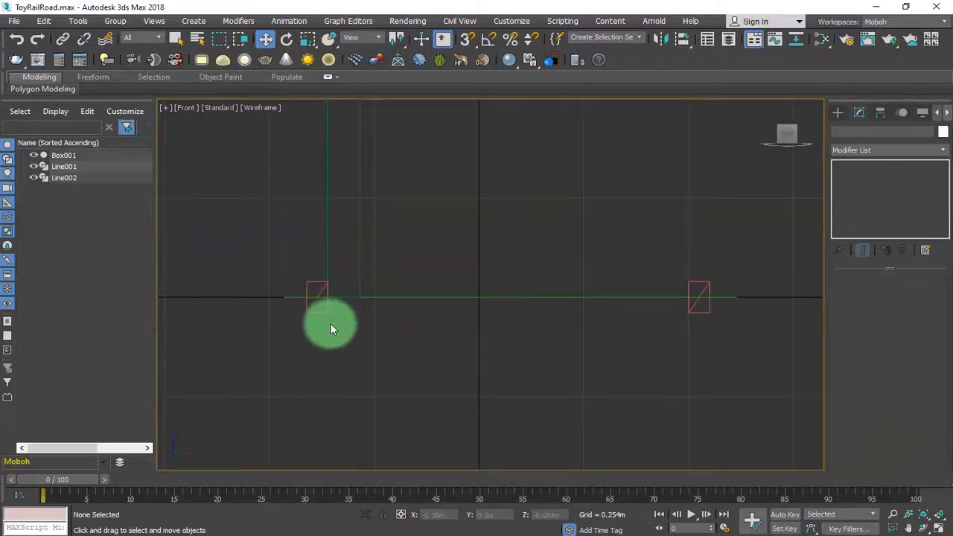
left_click(324, 317)
left_click_drag(699, 258, 700, 243)
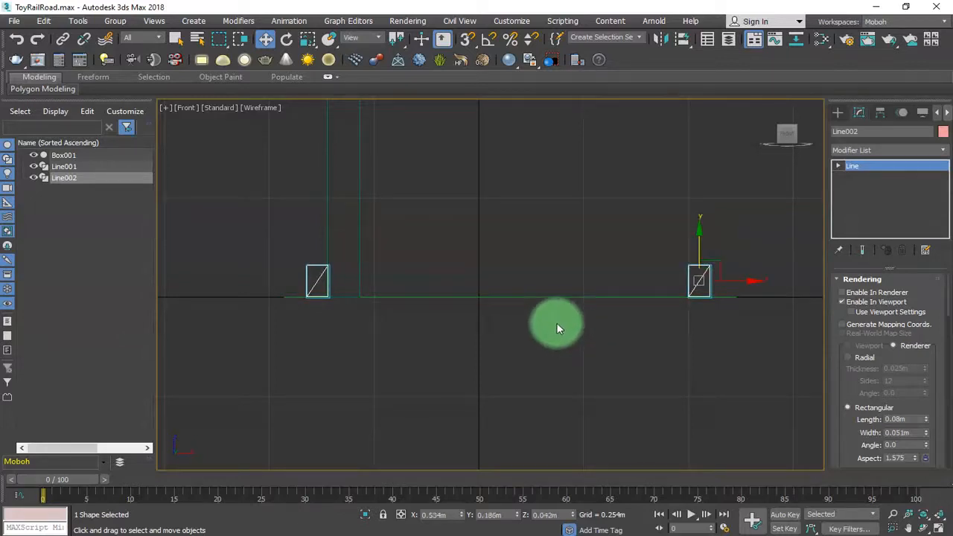
Make the short crosswise line show in renderer and viewport as a rectangular tie, 0.15 m wide and 0.023 m in length
left_click_drag(583, 358, 583, 359)
middle_click_drag(576, 338, 540, 351)
key("p")
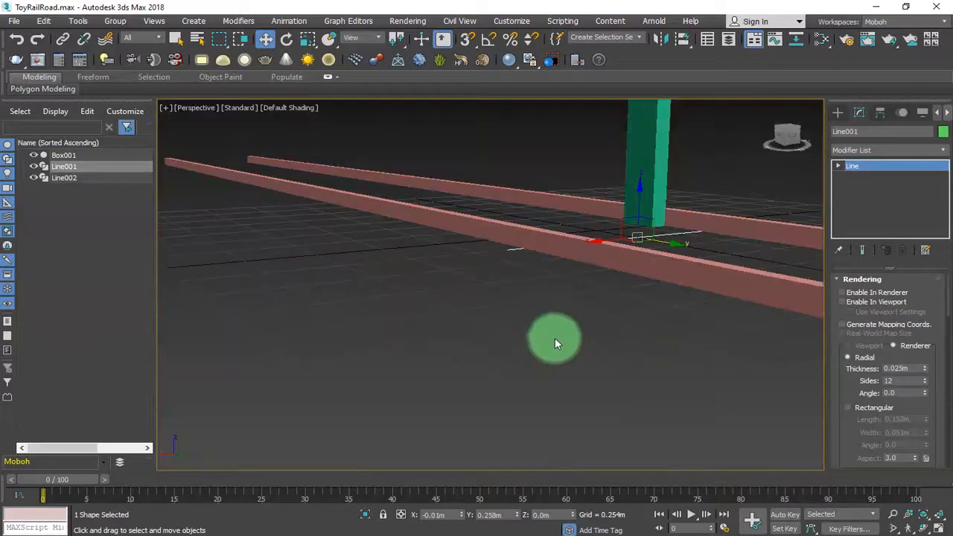
middle_click_drag(588, 285, 505, 349, "alt")
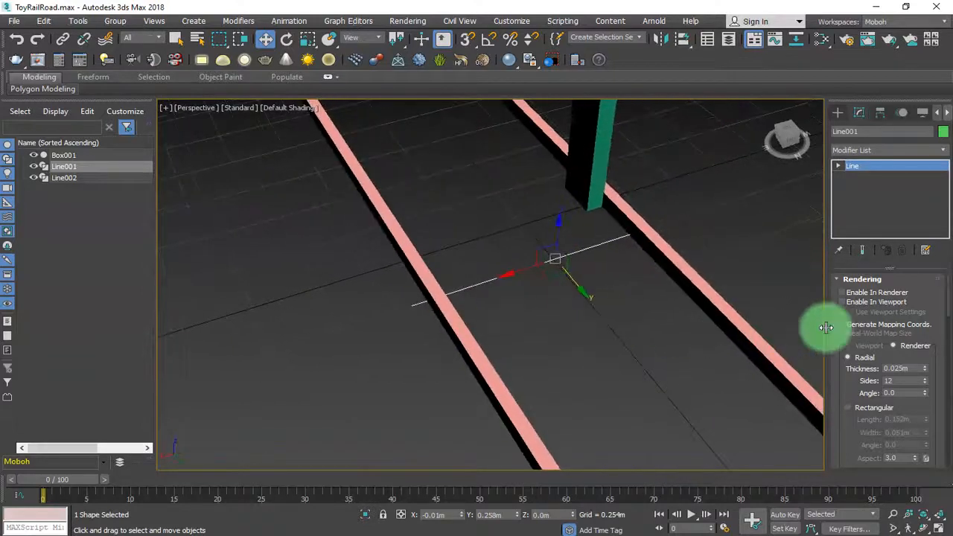
left_click(879, 292)
left_click(882, 302)
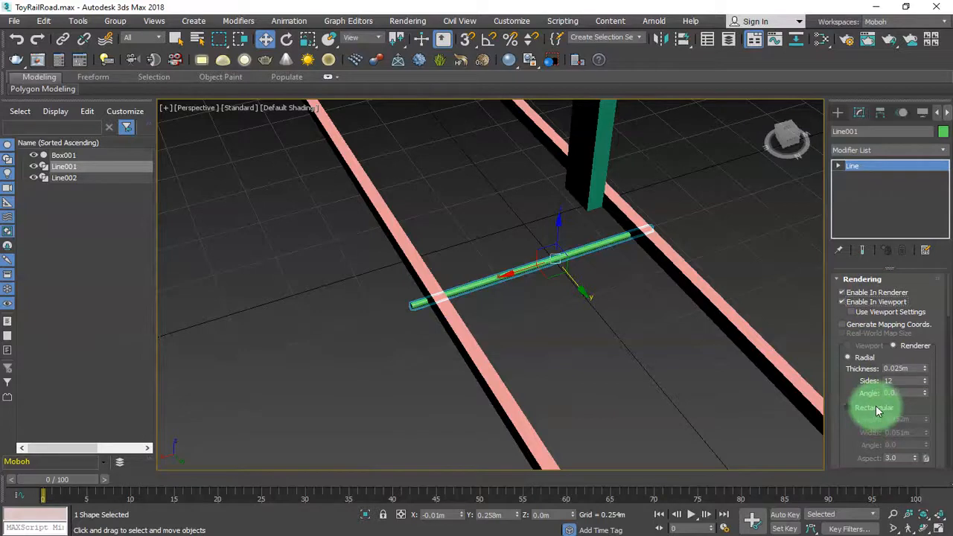
left_click(849, 407)
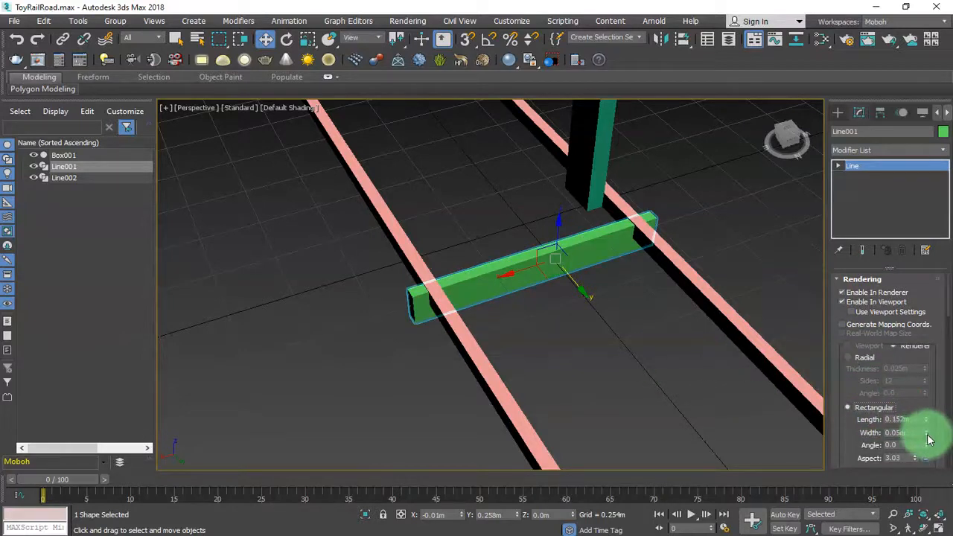
left_click_drag(927, 435, 924, 311)
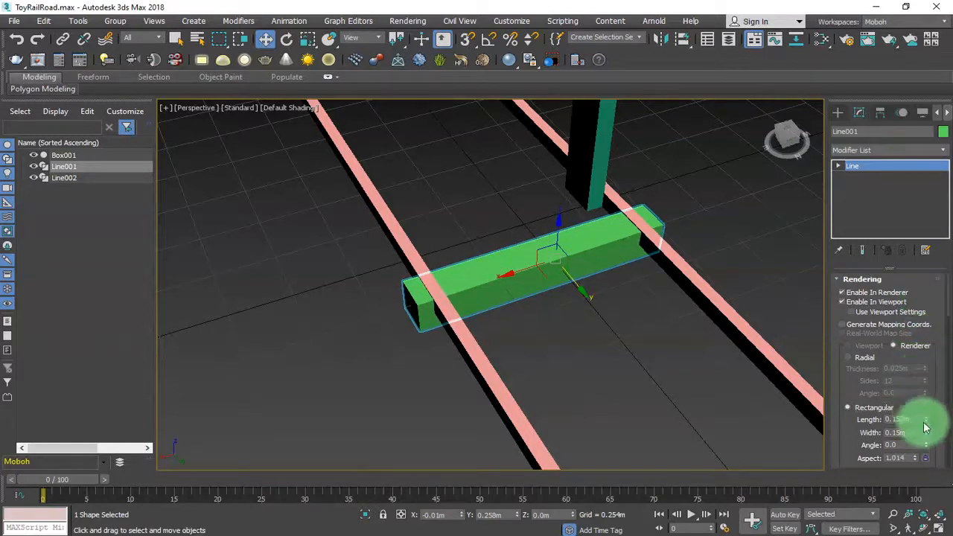
left_click_drag(927, 421, 925, 471)
Move the tie vertically to about Z -0.009 m so its top face meets the undersides of the rails
middle_click_drag(716, 402, 729, 352, "alt")
scroll(534, 261, "up", 5)
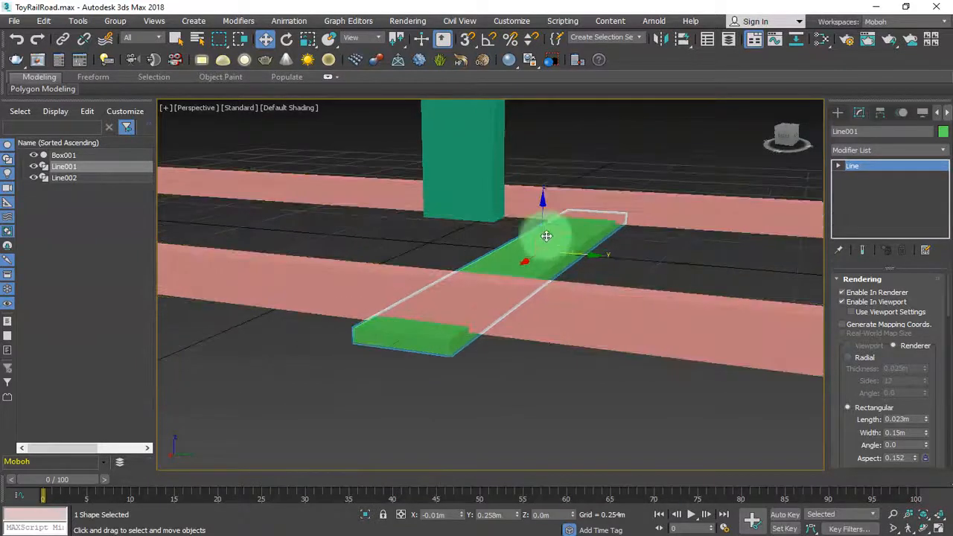
left_click_drag(541, 216, 550, 210)
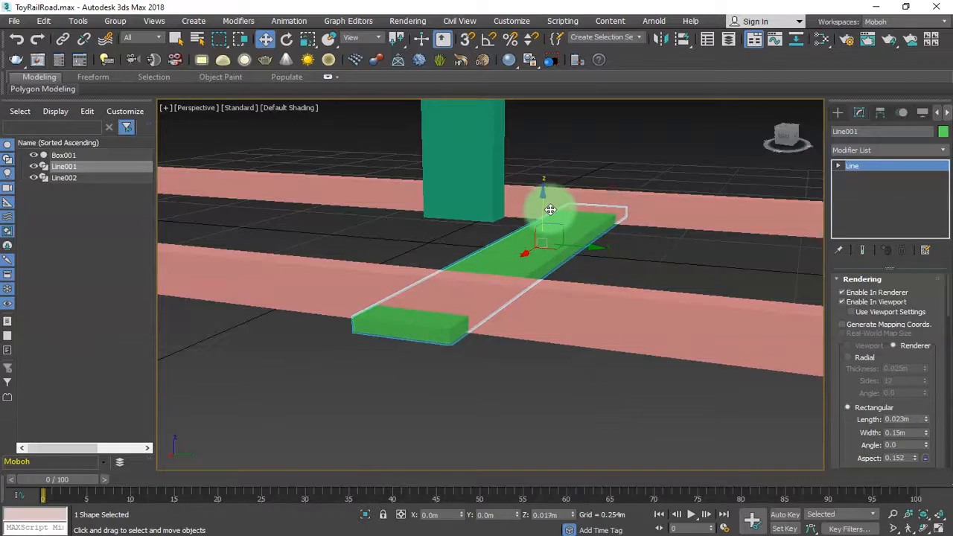
left_click_drag(551, 210, 574, 222)
middle_click_drag(610, 288, 569, 314, "alt")
key("f")
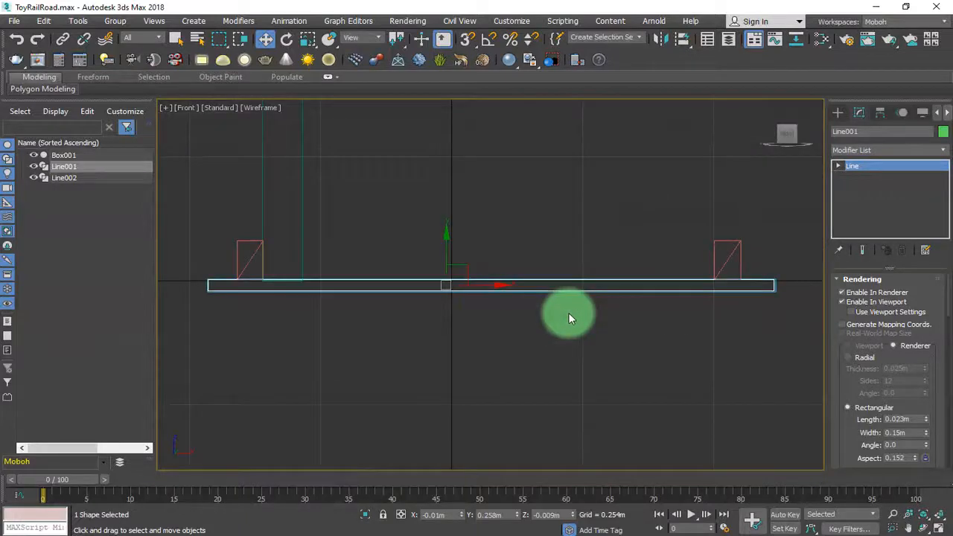
Select the rails and the tie together in the front view and raise them until the tie is at about Z 0.014 m
left_click_drag(791, 277, 789, 275)
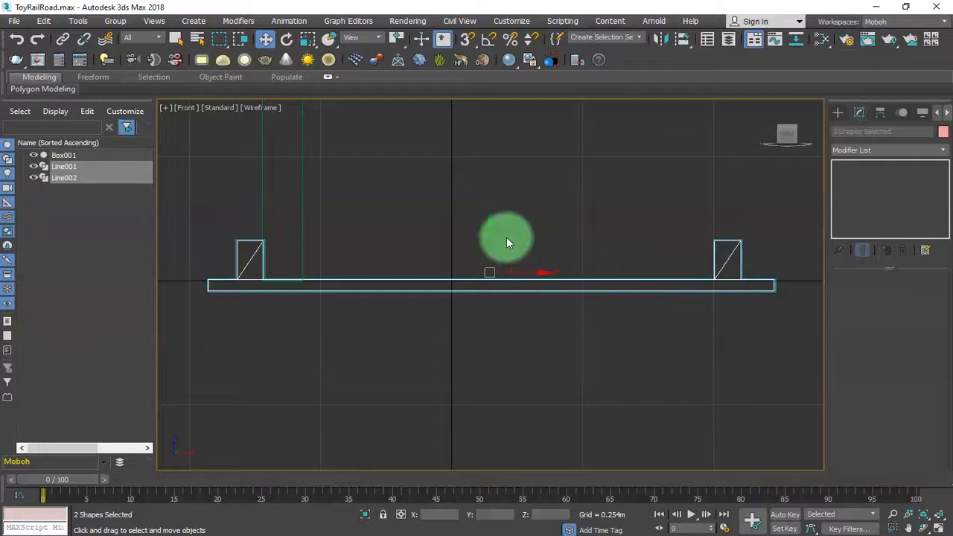
left_click_drag(492, 228, 494, 217)
key("p")
Select the tall reference box beside the track and delete it
scroll(596, 296, "down", 5)
middle_click_drag(594, 296, 410, 267, "alt")
scroll(624, 326, "down", 5)
left_click(427, 204)
left_click(446, 238)
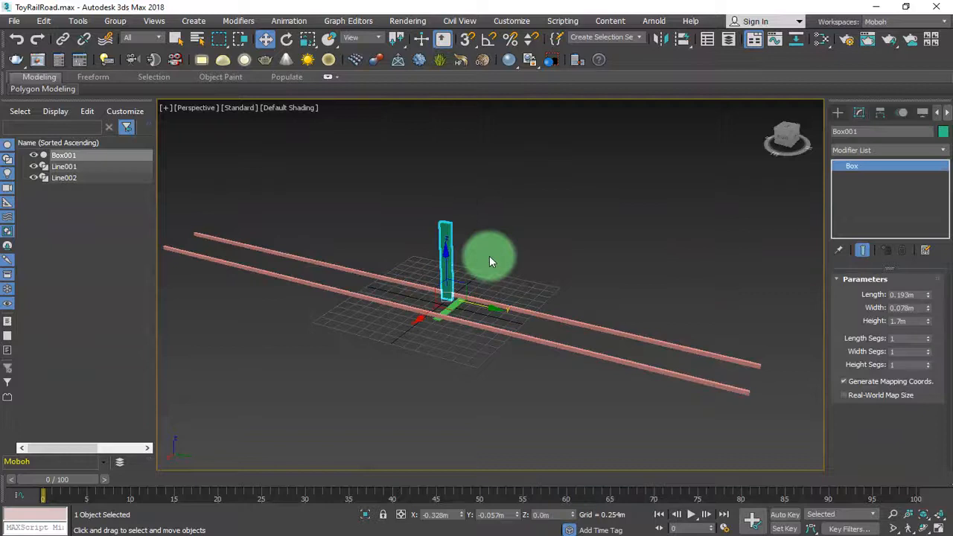
key("Delete")
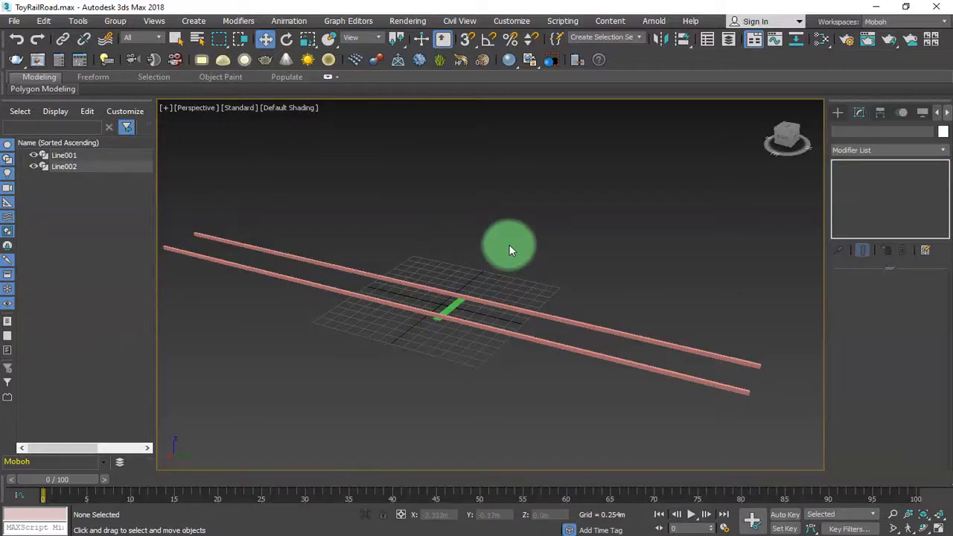
Move the tie along Y to about 5.67 m, just inside the +Y end of the rails
middle_click_drag(457, 198, 365, 247, "alt")
left_click(374, 276)
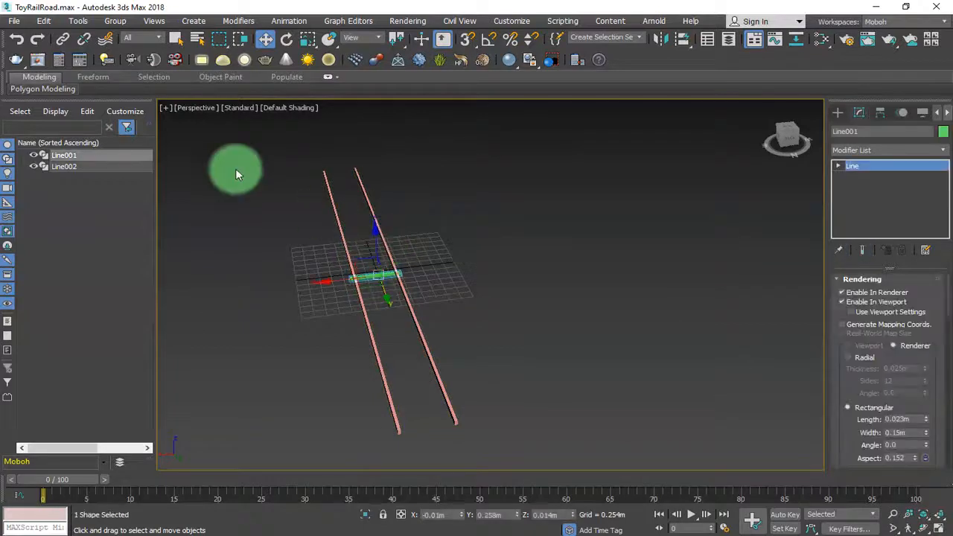
left_click_drag(385, 299, 434, 439)
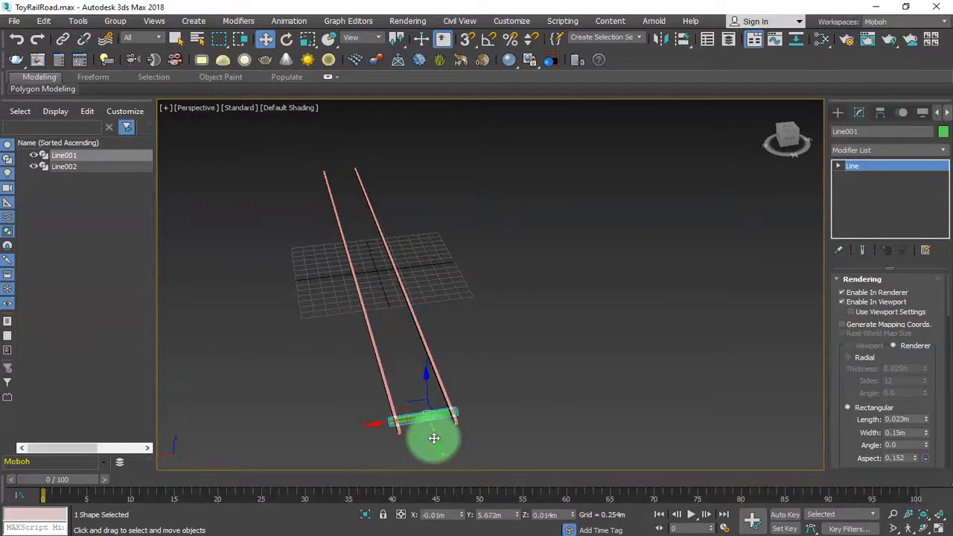
Move the tie along Y in the top view to about -6.78 m, just inside the -Y end of the rails
key("t")
key("z")
scroll(452, 408, "down", 5)
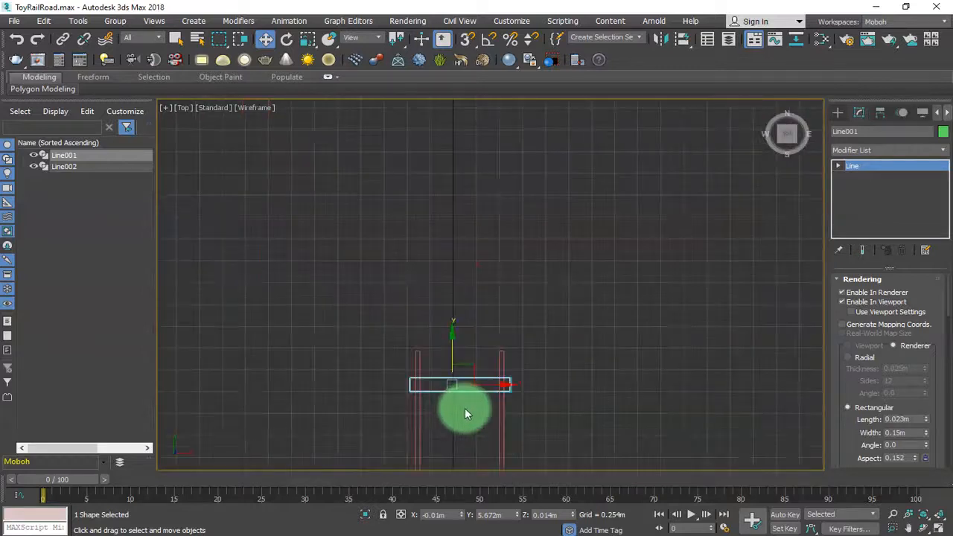
middle_click_drag(462, 415, 440, 302)
scroll(441, 302, "down", 4)
middle_click_drag(553, 344, 536, 248)
middle_click_drag(488, 279, 492, 189)
scroll(487, 240, "down", 6)
left_click_drag(466, 180, 481, 332, "shift")
key("z")
scroll(491, 380, "down", 6)
scroll(465, 341, "up", 3)
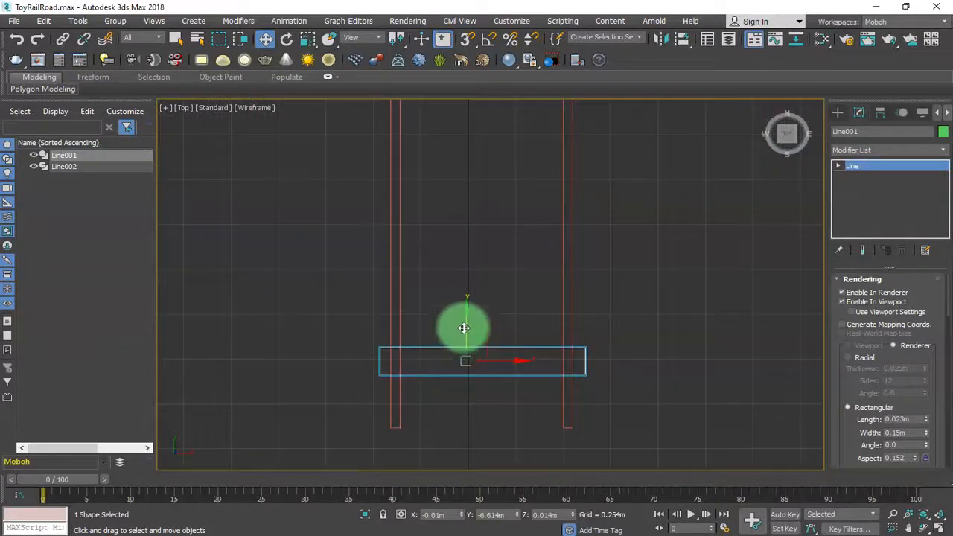
left_click_drag(465, 336, 474, 363)
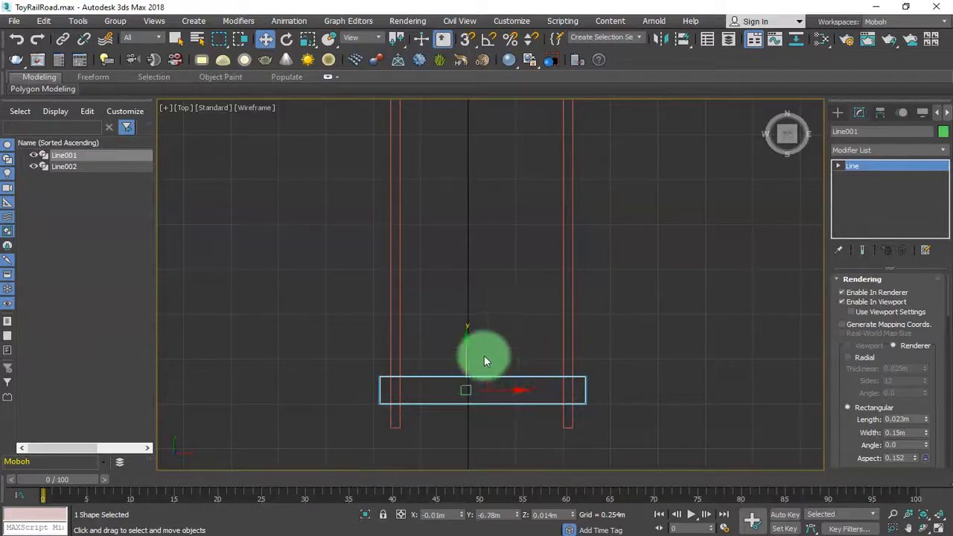
Clone the tie along +Y at a spacing of about 0.52 m, making 50 copies of type Copy
left_click_drag(466, 344, 465, 241, "shift")
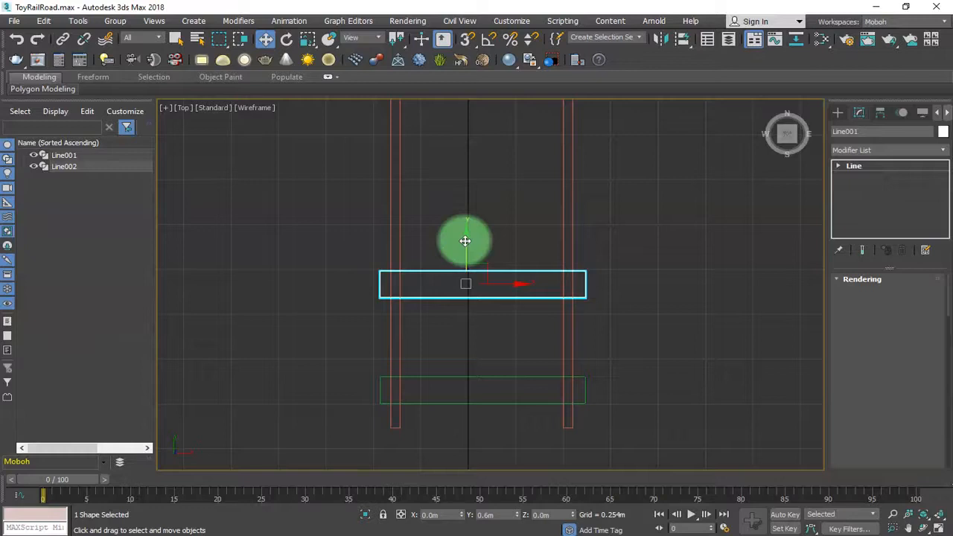
left_click_drag(464, 240, 465, 255, "shift")
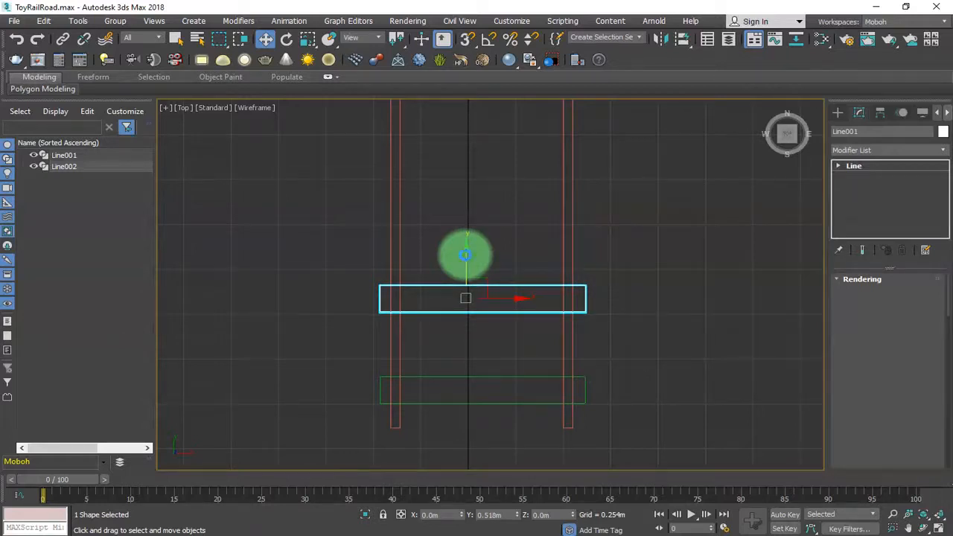
left_click_drag(466, 256, 466, 256, "shift")
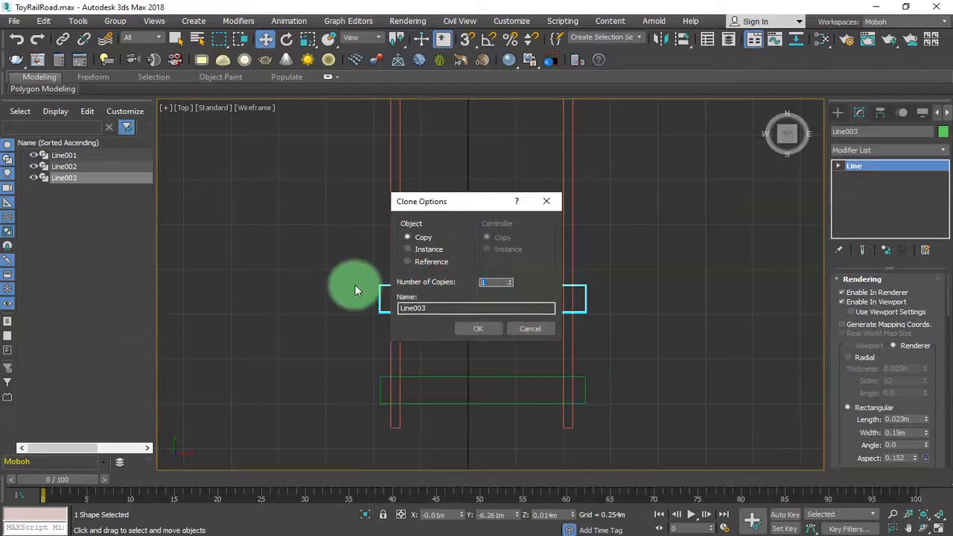
type("50")
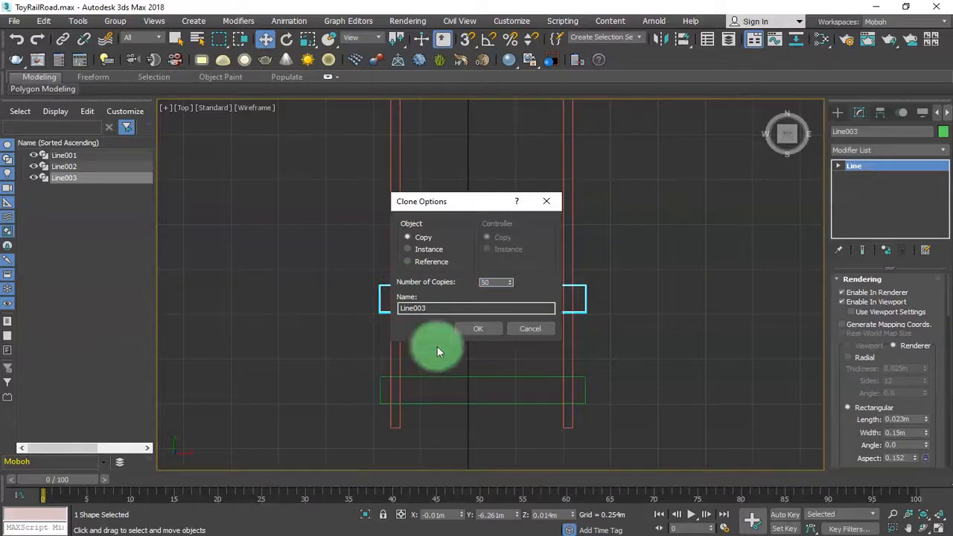
left_click(476, 332)
Select the surplus ties lying beyond the +Y end of the rails and delete them
scroll(487, 379, "down", 10)
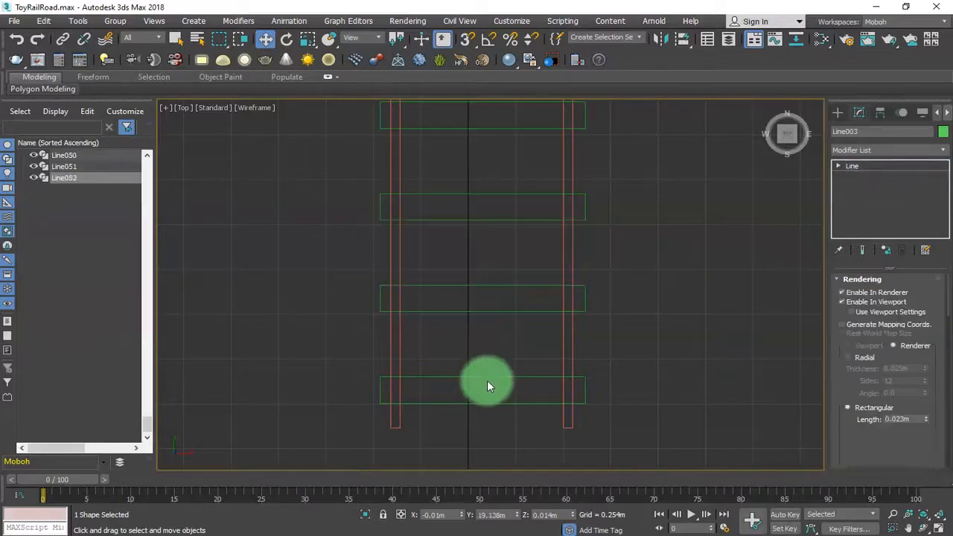
middle_click_drag(517, 292, 522, 317)
scroll(522, 317, "up", 2)
mouse_move(511, 260)
middle_mouse_down()
mouse_move(489, 353)
mouse_move(494, 380)
middle_mouse_up()
left_click_drag(376, 134, 522, 328)
left_click_drag(538, 363, 537, 372)
key("Delete")
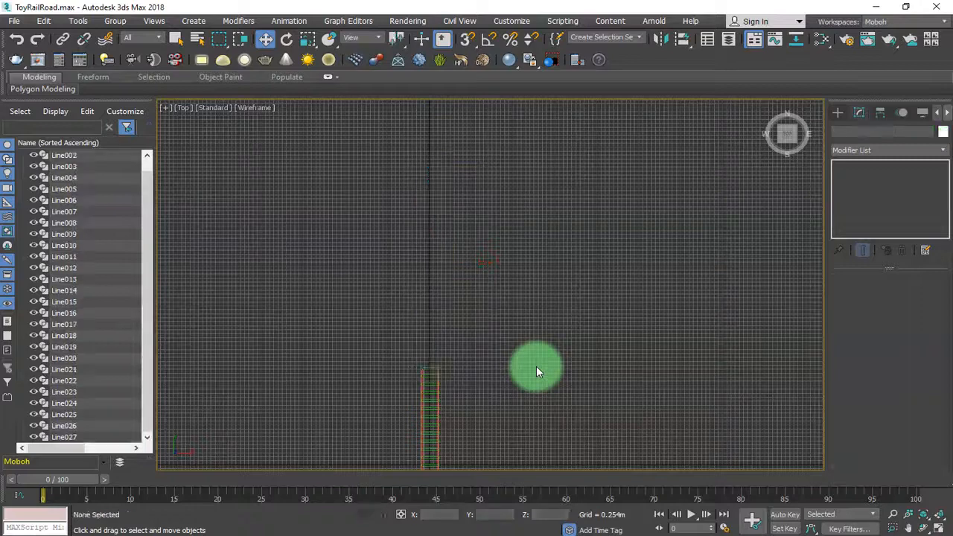
Delete the last tie that still overhangs the +Y tips of the rails
middle_click_drag(535, 364, 540, 246)
scroll(525, 171, "up", 5)
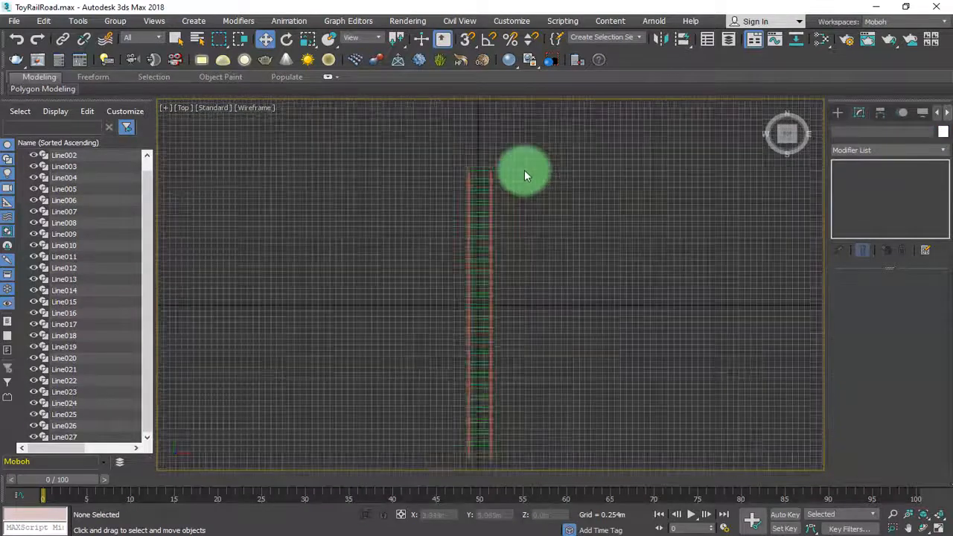
middle_click_drag(459, 149, 475, 219)
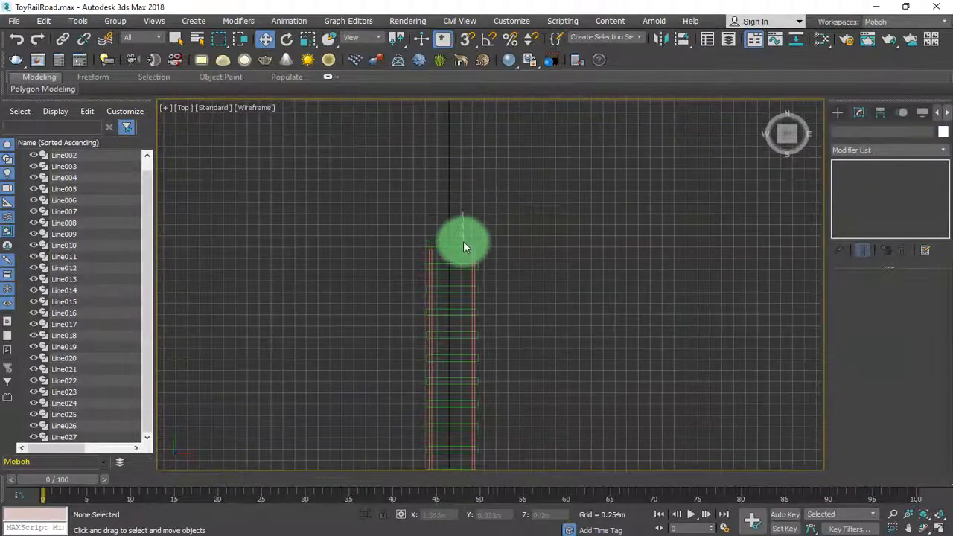
left_click(462, 246)
key("Delete")
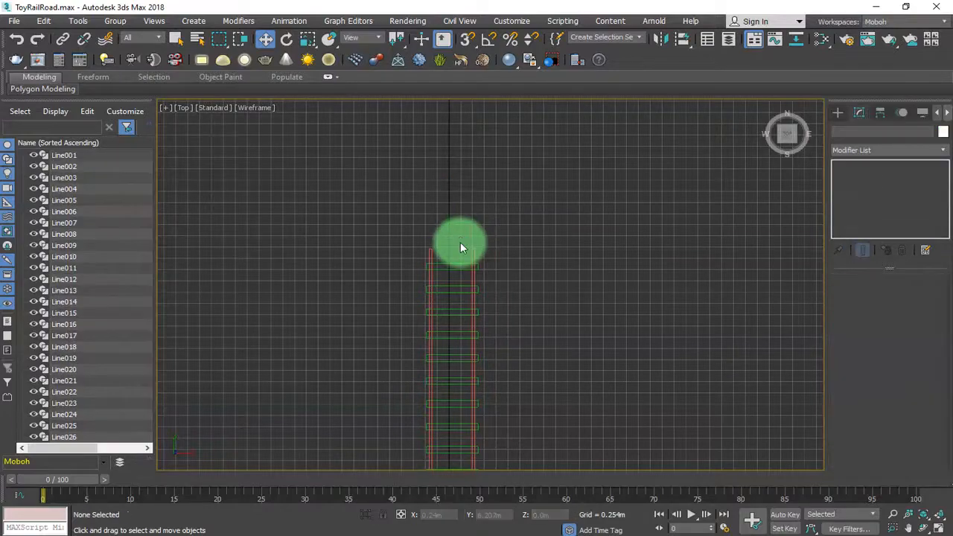
Examine the tie layout along the track and the gaps at both rail ends
scroll(533, 347, "down", 5)
middle_click_drag(534, 348, 488, 290)
scroll(495, 281, "up", 6)
scroll(504, 256, "up", 4)
middle_click_drag(504, 255, 456, 425)
middle_click_drag(483, 295, 464, 434)
scroll(466, 389, "down", 2)
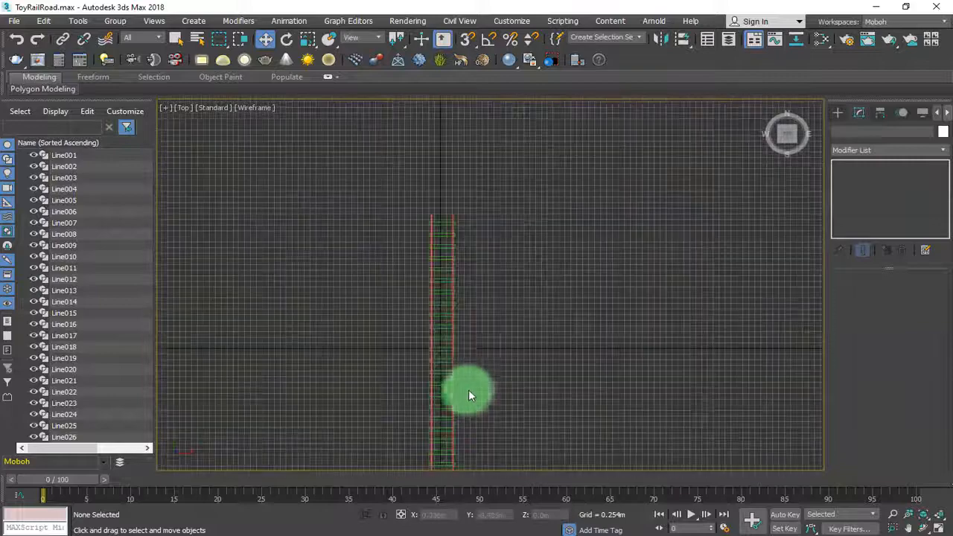
scroll(466, 357, "up", 2)
scroll(466, 357, "down", 2)
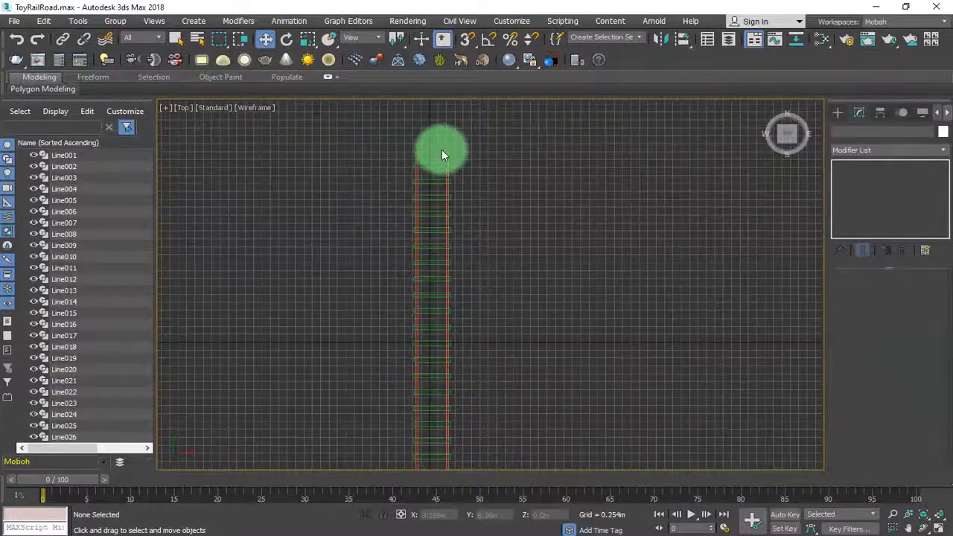
scroll(441, 150, "down", 3)
Select all the ties without the rails and shift them about 0.035 m along Y to balance the gaps at both ends
left_click_drag(408, 148, 501, 393)
scroll(470, 181, "up", 5)
mouse_move(470, 181)
middle_mouse_down()
mouse_move(440, 178)
mouse_move(390, 202)
middle_mouse_up()
left_click_drag(389, 202, 410, 201, "shift")
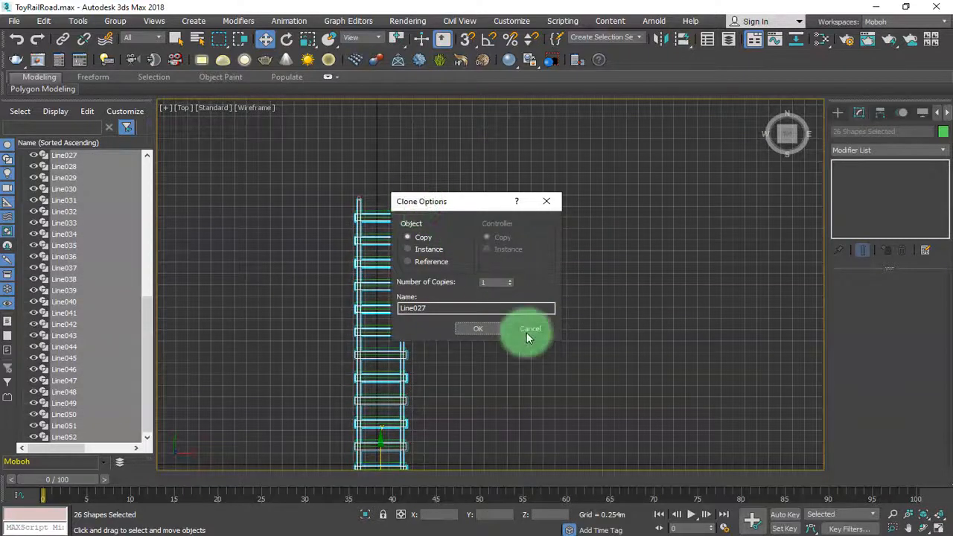
left_click(527, 332)
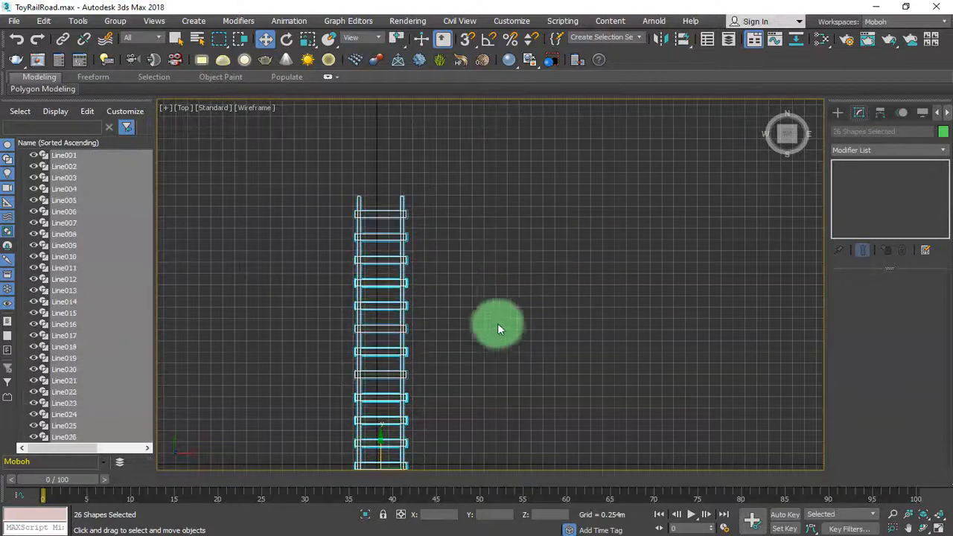
left_click(405, 201, "alt")
middle_click_drag(456, 284, 514, 110)
middle_click_drag(472, 311, 475, 188)
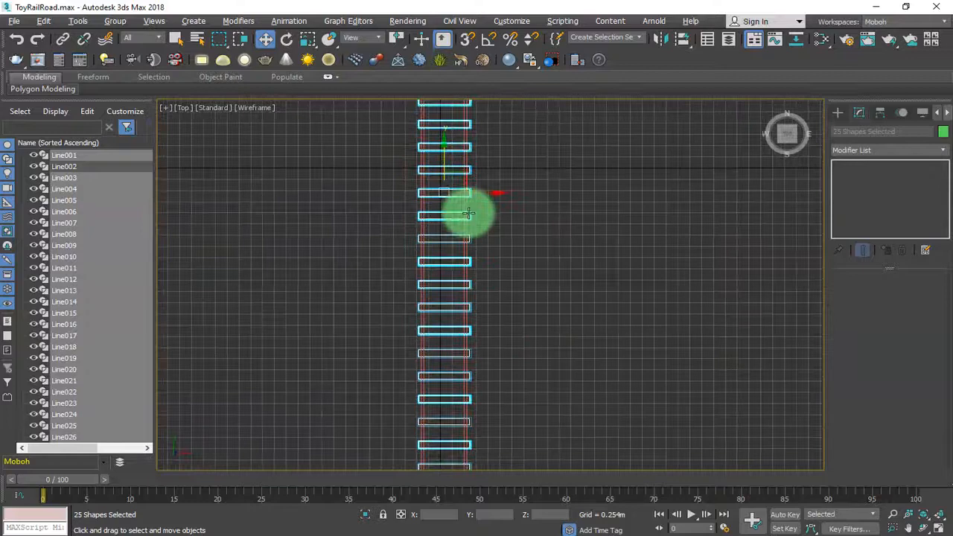
scroll(470, 214, "down", 2)
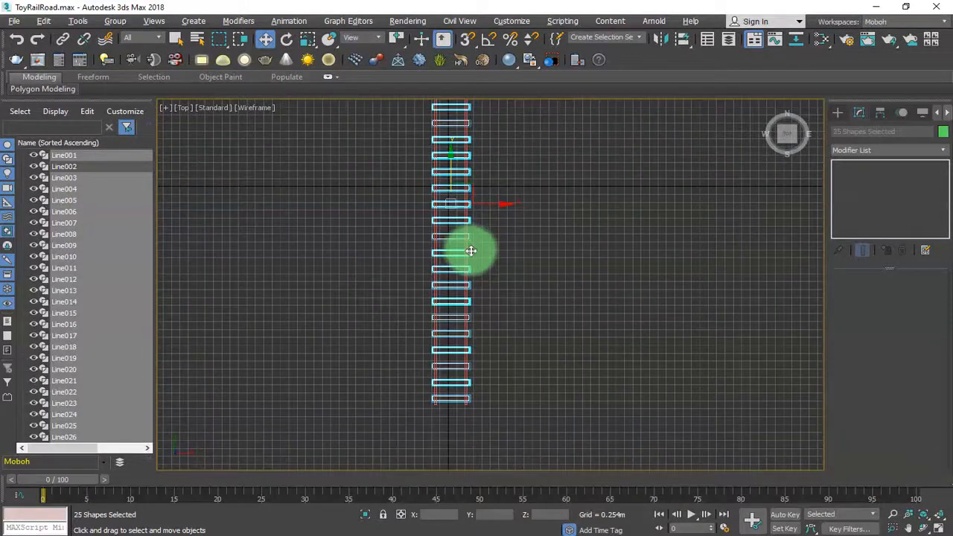
middle_click_drag(468, 271, 479, 422)
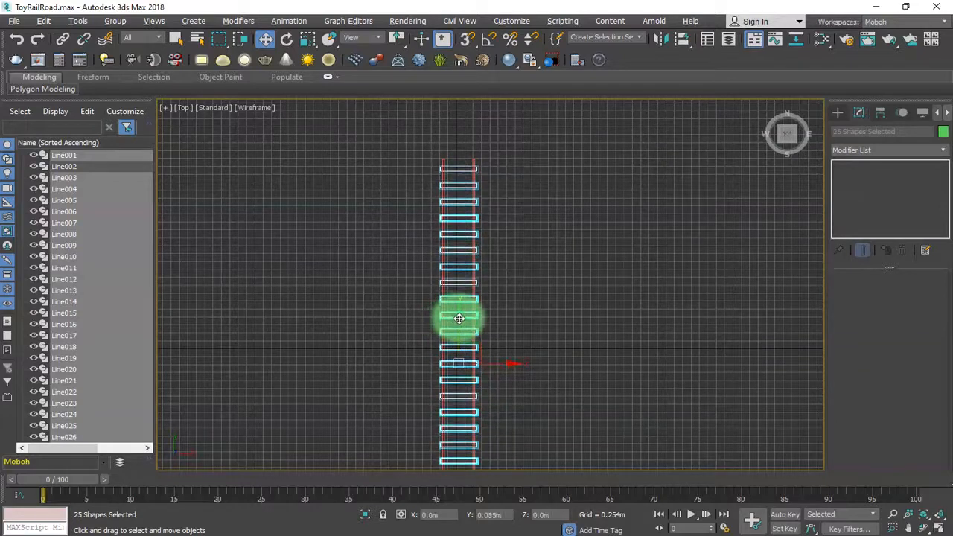
middle_click_drag(595, 310, 578, 210)
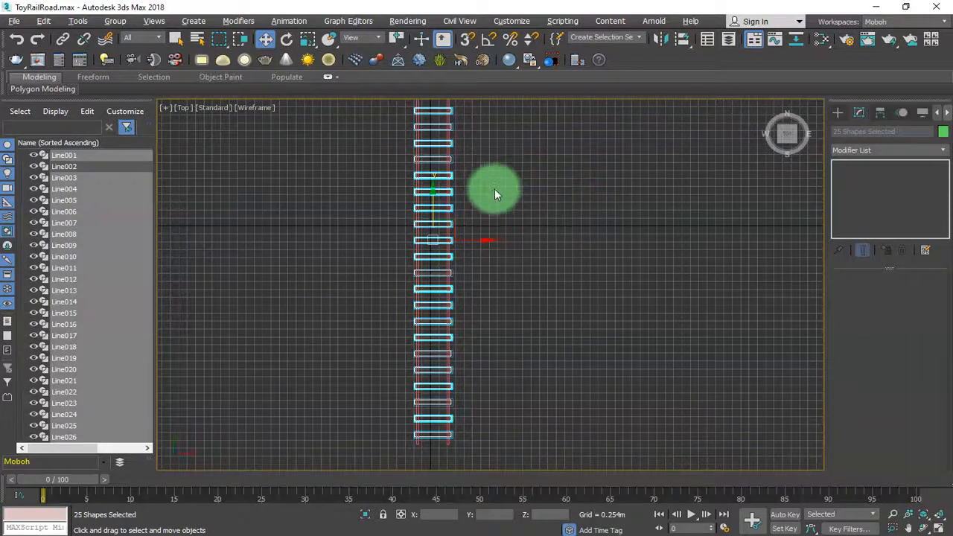
left_click(512, 232)
Select the rails and convert them to an Editable Poly in the perspective view
middle_click_drag(513, 279, 464, 340)
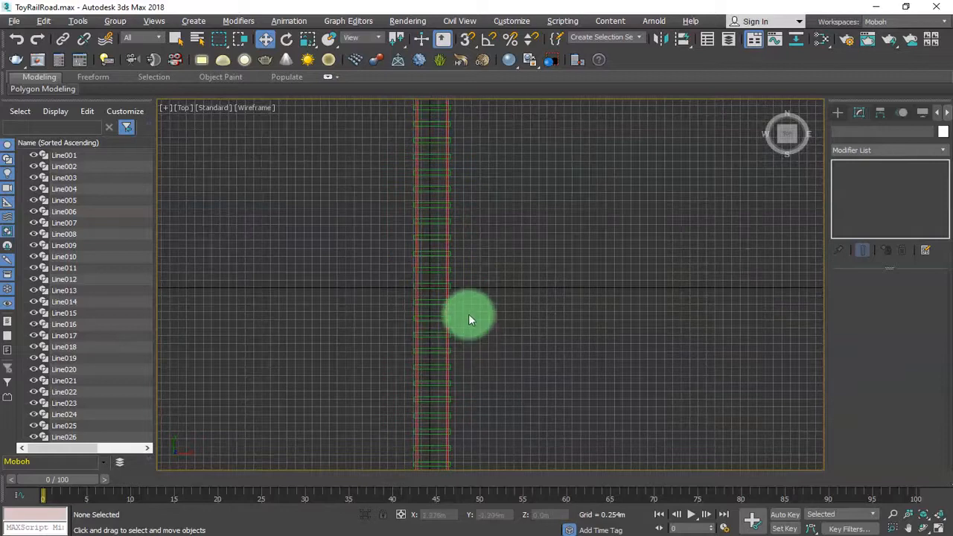
left_click(414, 199)
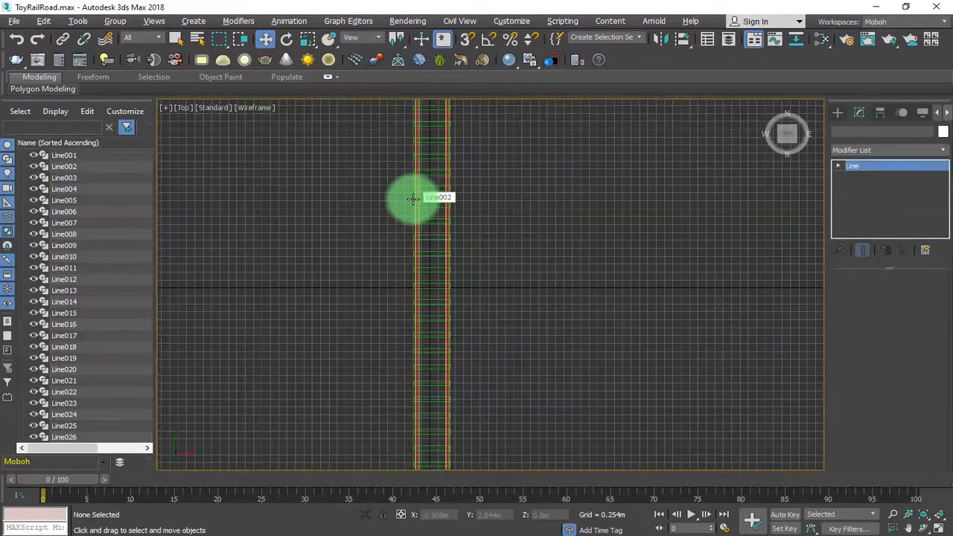
scroll(524, 360, "down", 3)
scroll(549, 391, "up", 3)
middle_click_drag(449, 380, 464, 306)
key("p")
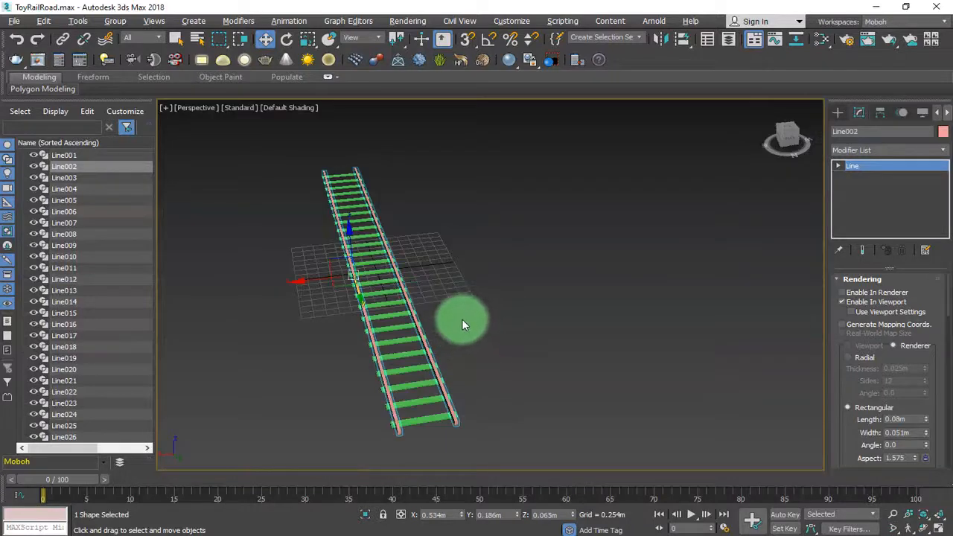
right_click(462, 319)
mouse_move(521, 447)
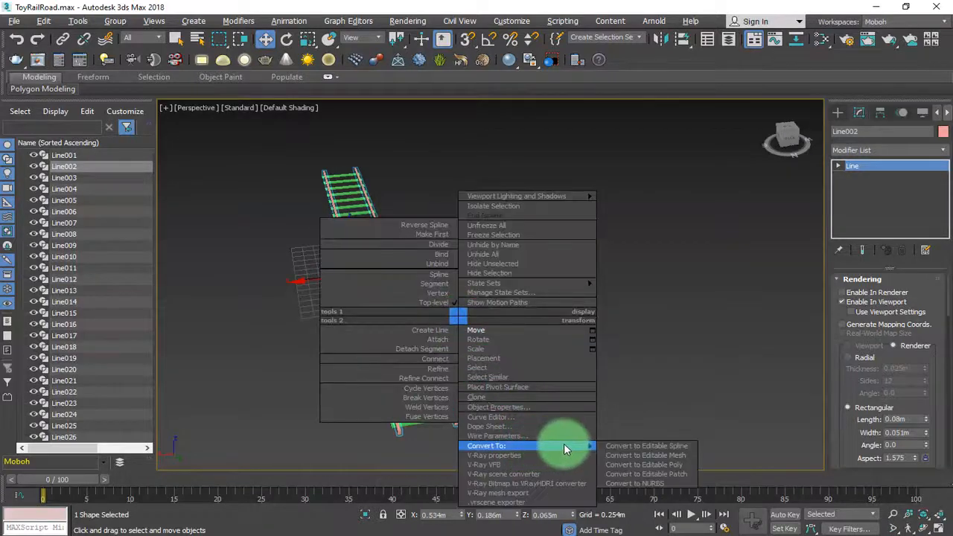
left_click(444, 164)
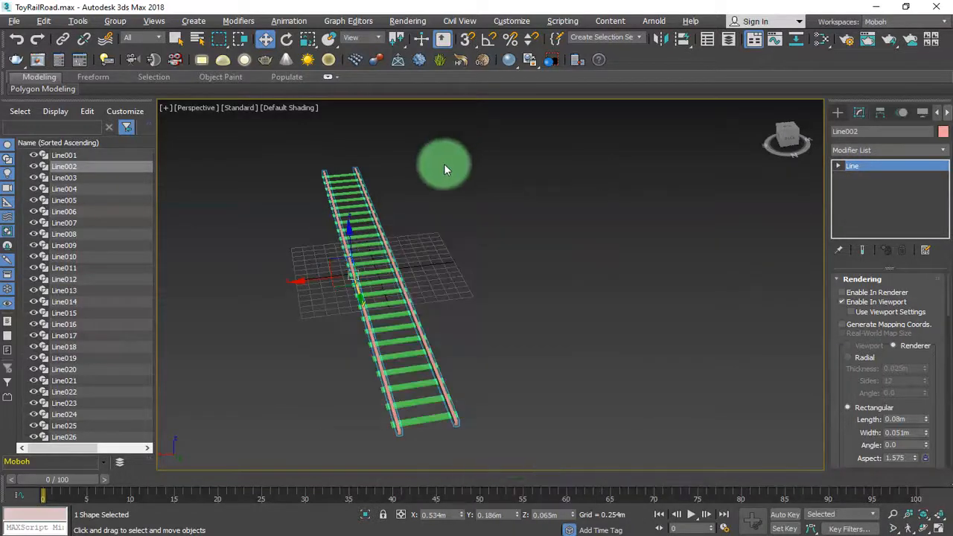
right_click(465, 436)
mouse_move(551, 477)
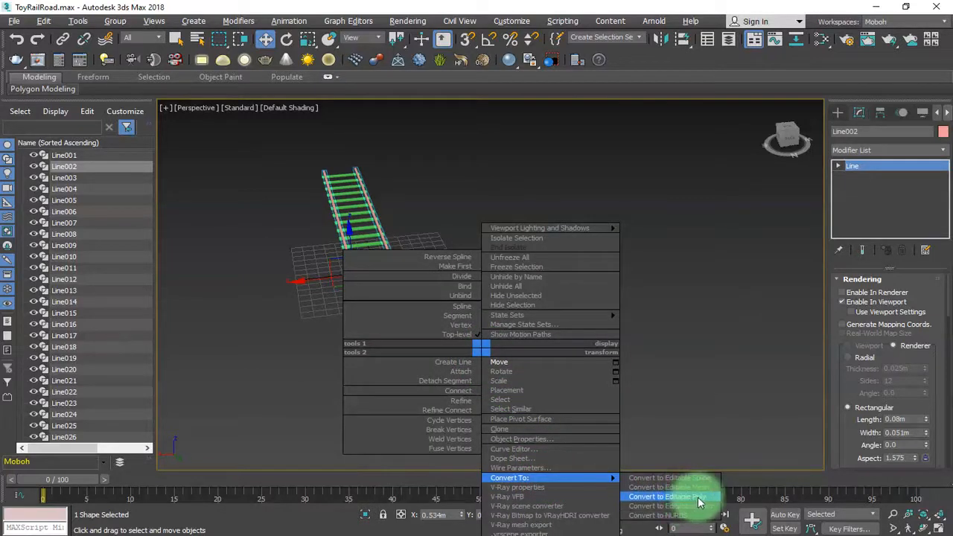
left_click(698, 497)
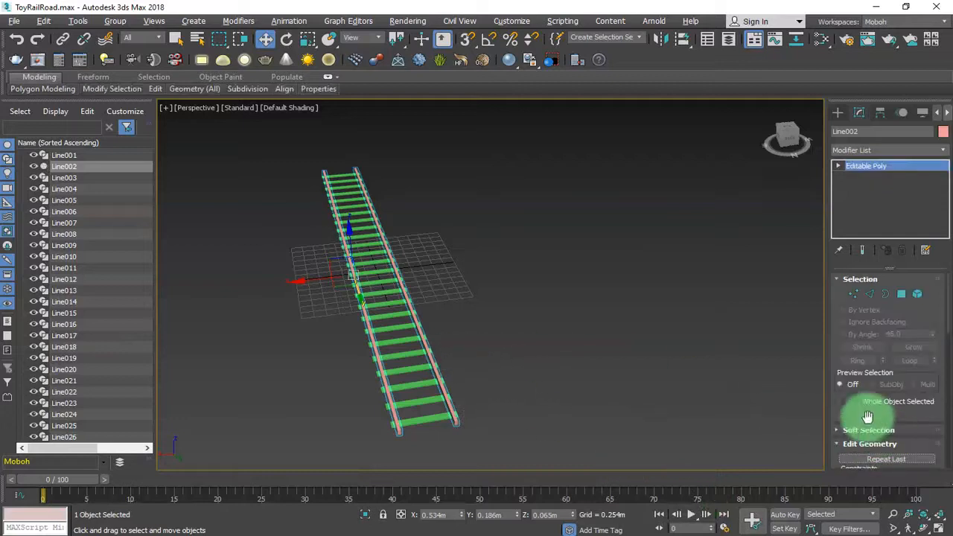
Attach every tie along the track to the rails so the whole track is one editable poly
left_click_drag(871, 421, 894, 340)
left_click(857, 412)
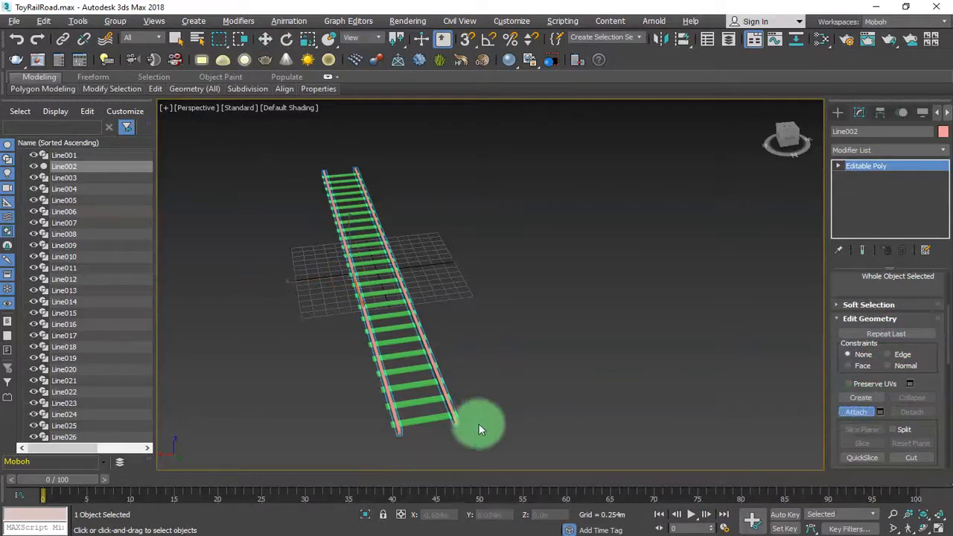
left_click(442, 408)
left_click(419, 387)
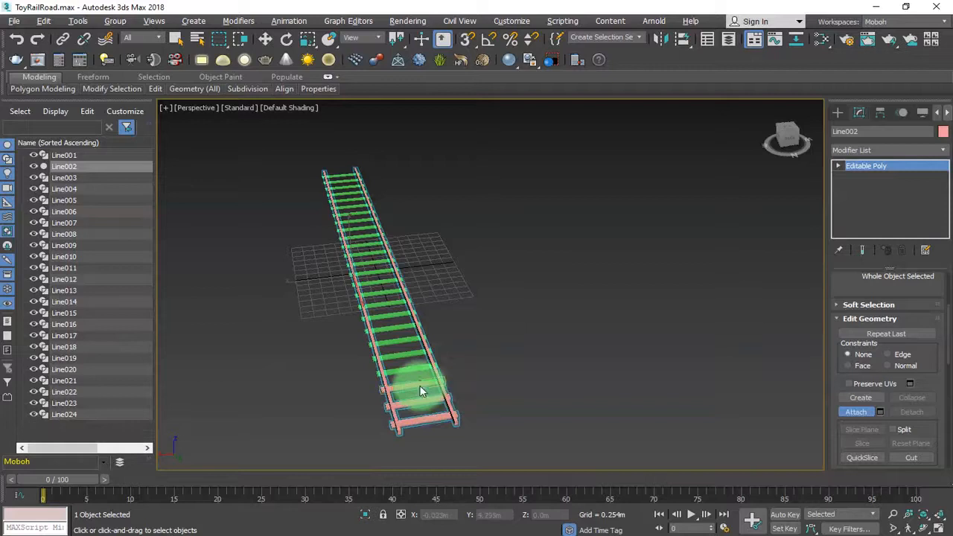
left_click(416, 364)
left_click(410, 355)
left_click(407, 341)
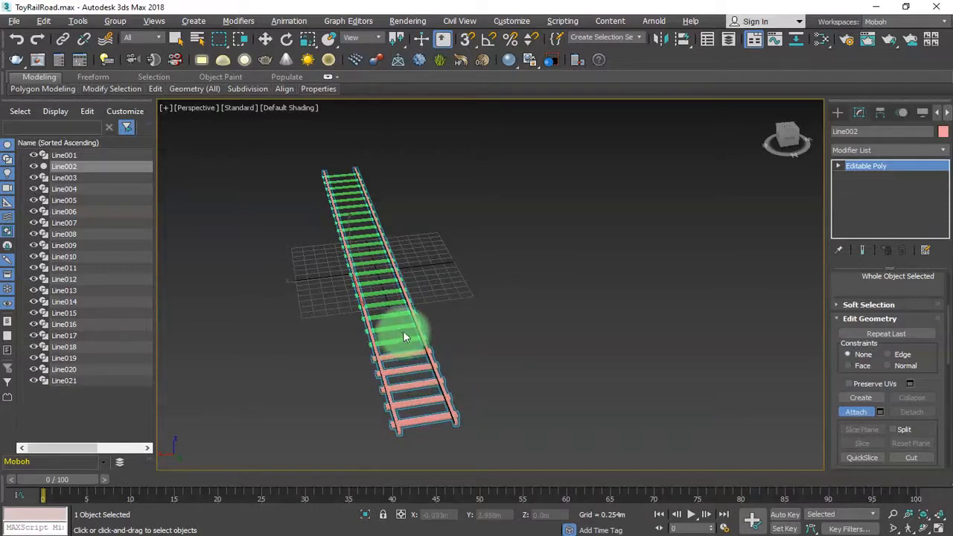
left_click(395, 333)
left_click(393, 321)
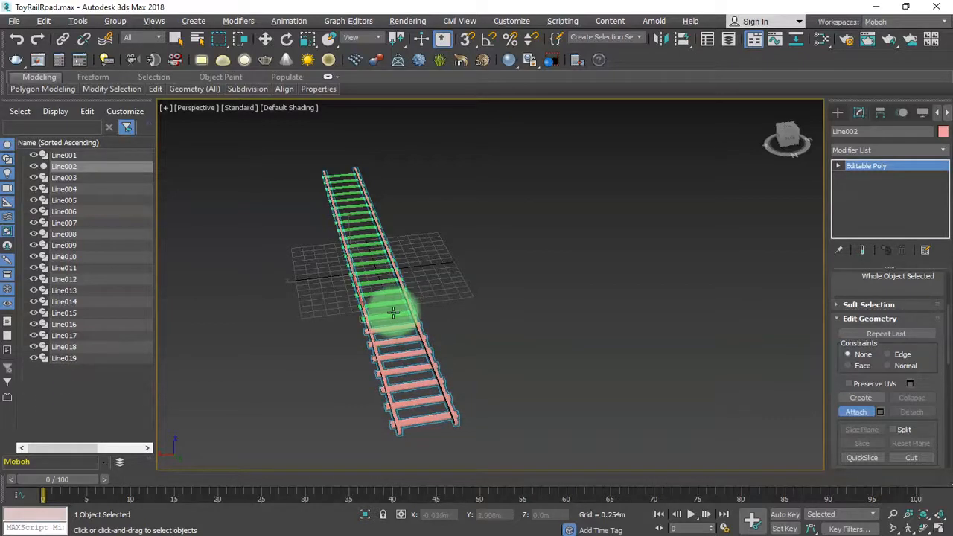
left_click(393, 312)
scroll(389, 317, "up", 5)
middle_click_drag(385, 321, 469, 374)
left_click(468, 323)
left_click(449, 288)
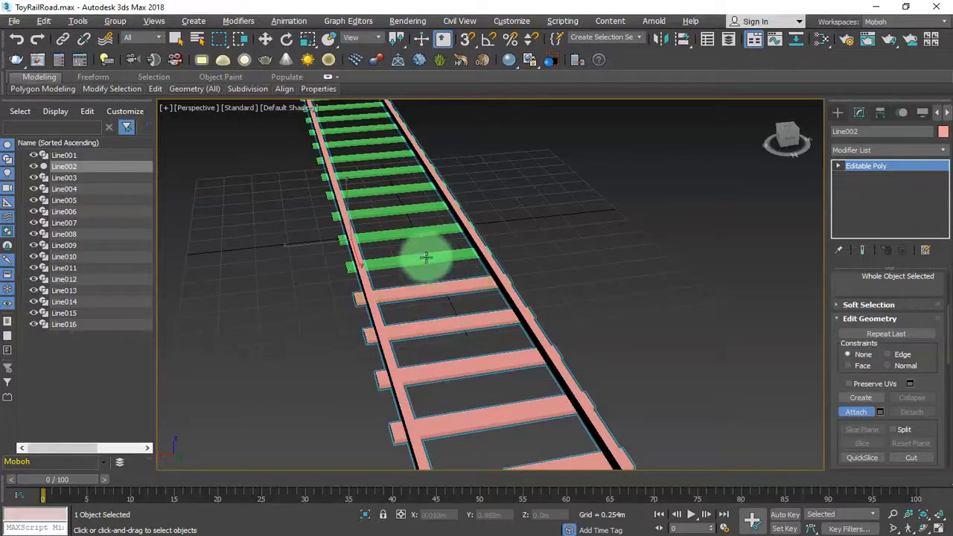
left_click(431, 262)
left_click(410, 240)
left_click(399, 208)
left_click(397, 192)
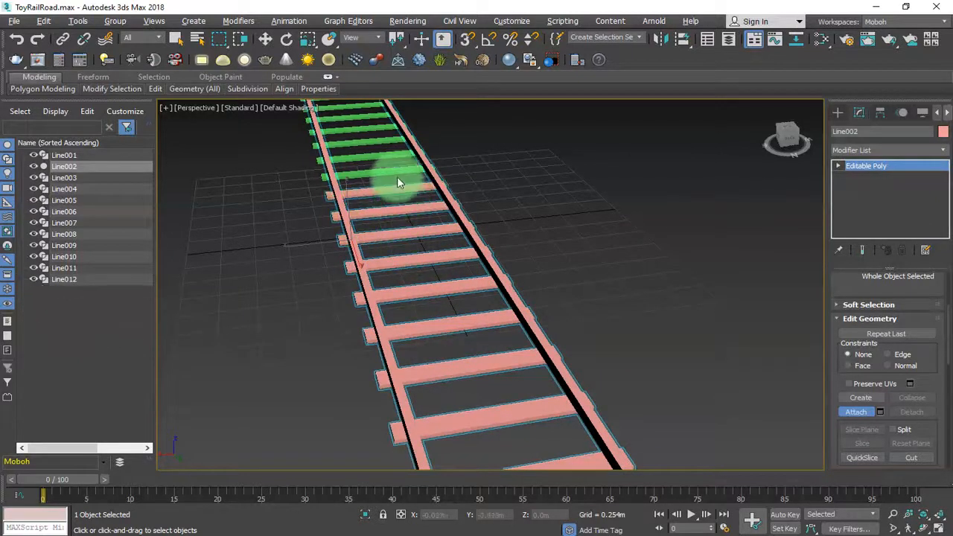
left_click(398, 174)
middle_click_drag(397, 195, 453, 292)
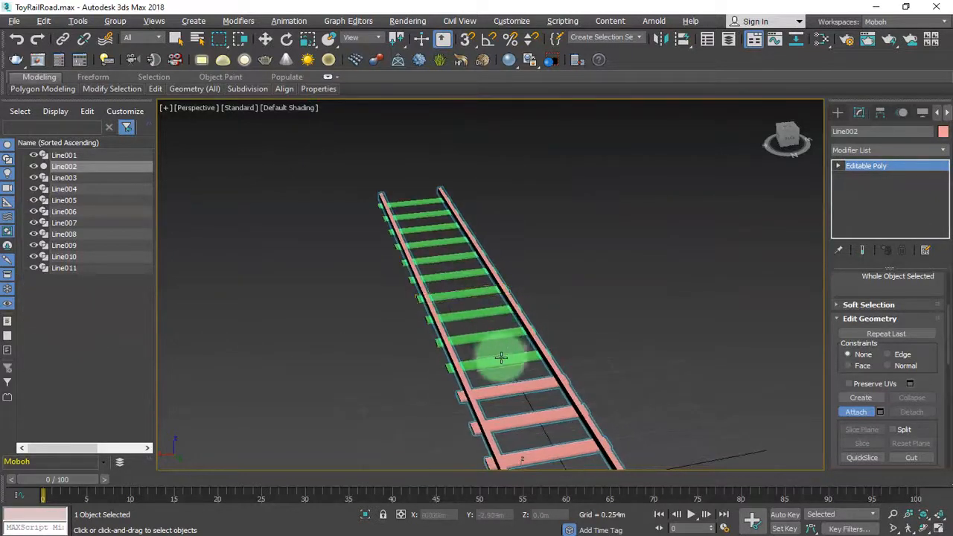
left_click(501, 357)
left_click(493, 335)
left_click(480, 310)
left_click(469, 299)
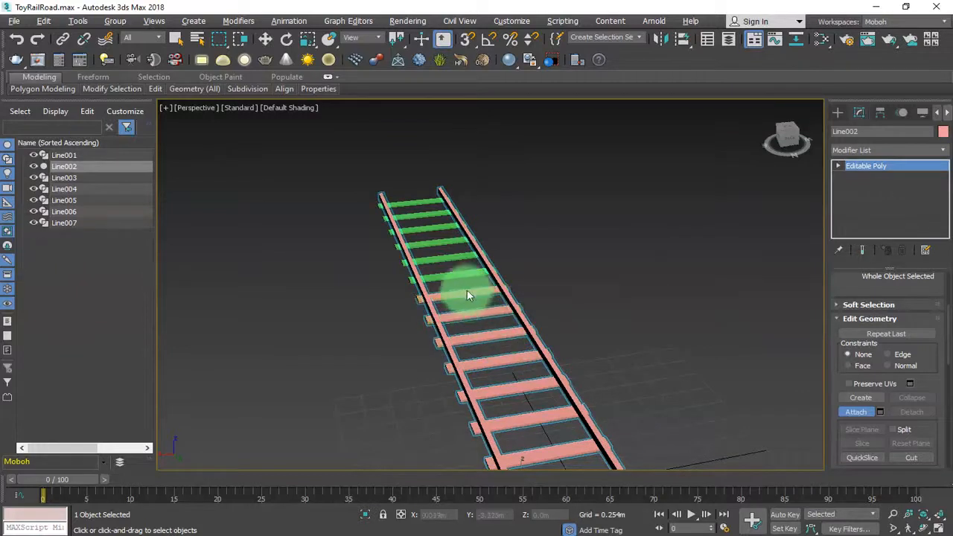
left_click(450, 269)
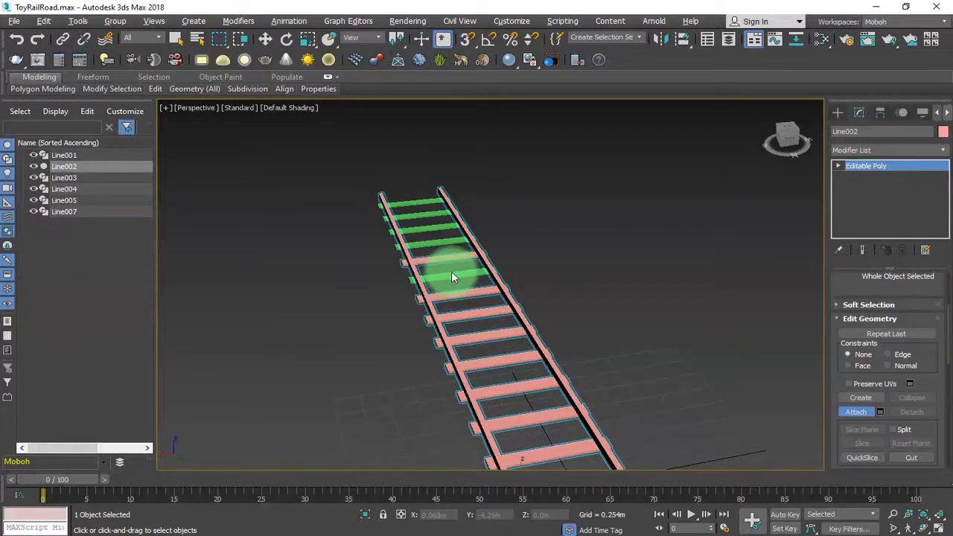
left_click(446, 255)
left_click(439, 227)
left_click(439, 215)
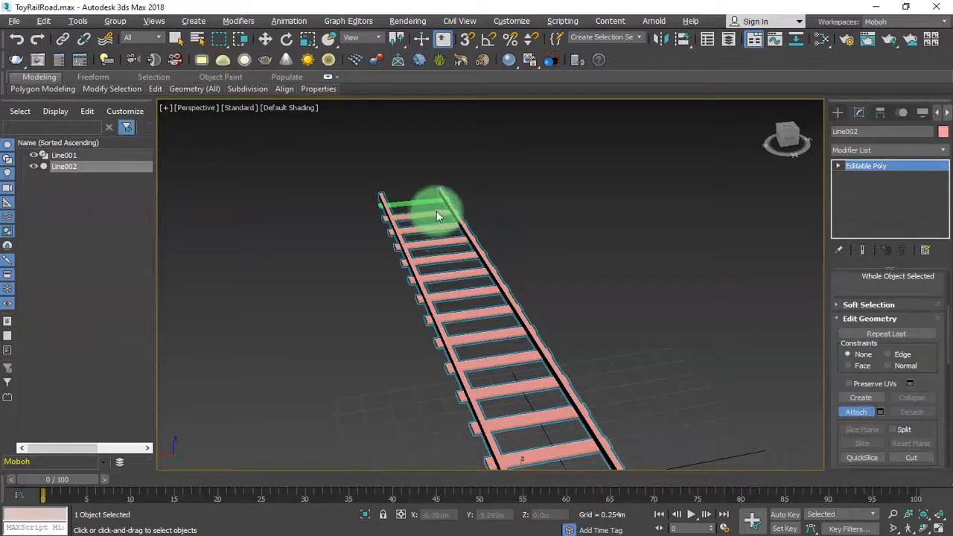
left_click(423, 202)
scroll(582, 309, "down", 4)
middle_click_drag(582, 309, 510, 244)
key("w")
Center the track's pivot to the object in the top view and set the track's X and Y position to 0
middle_click_drag(583, 281, 526, 300)
key("t")
key("z")
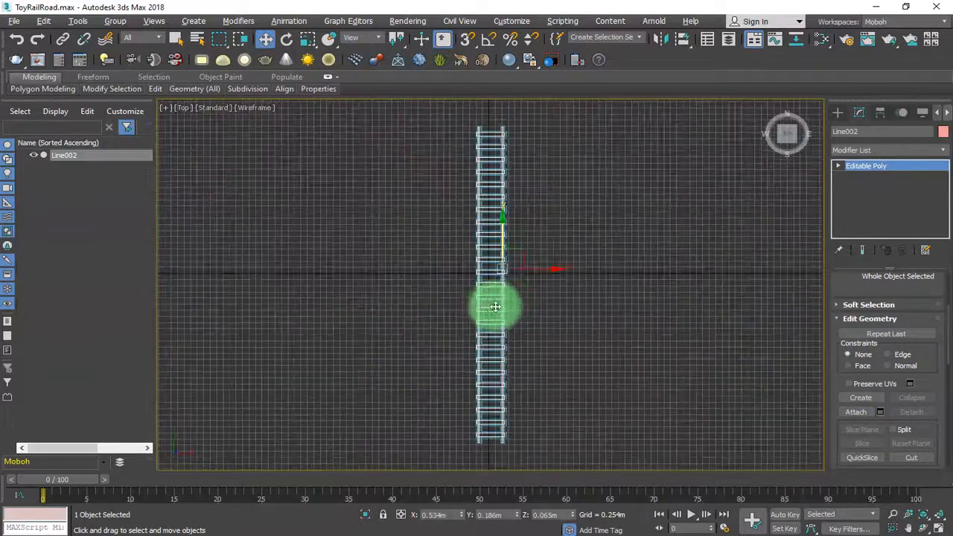
middle_click_drag(653, 306, 661, 310)
left_click(661, 310)
left_click(498, 287)
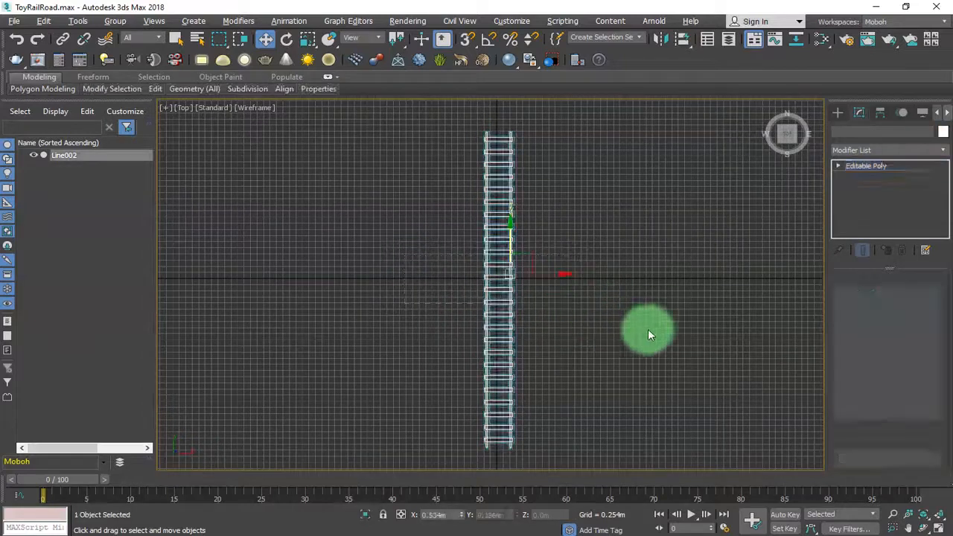
left_click(883, 114)
left_click(907, 200)
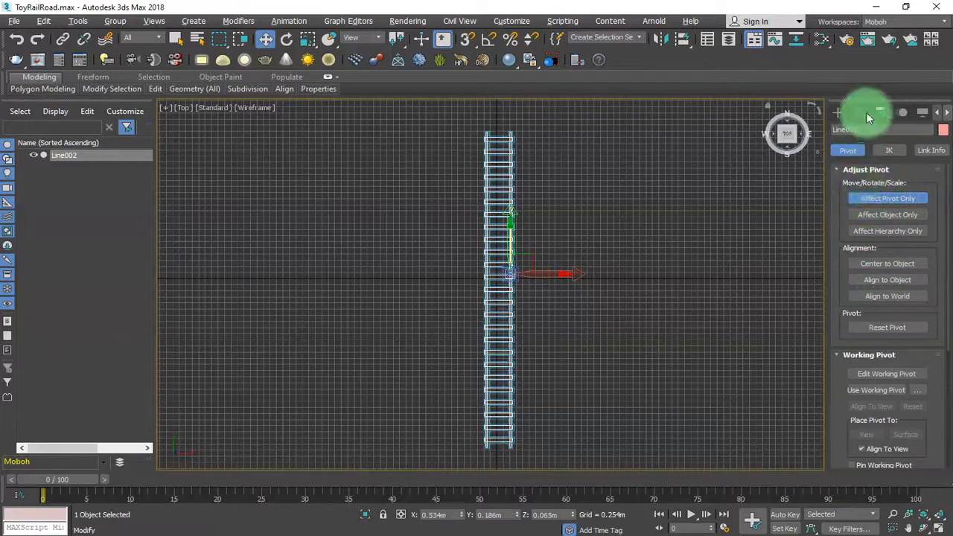
left_click(900, 264)
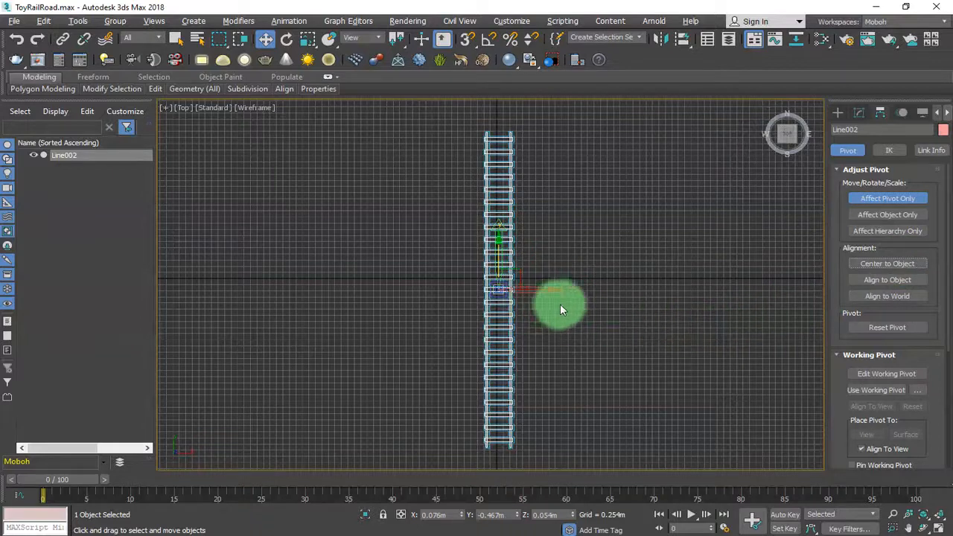
left_click(888, 198)
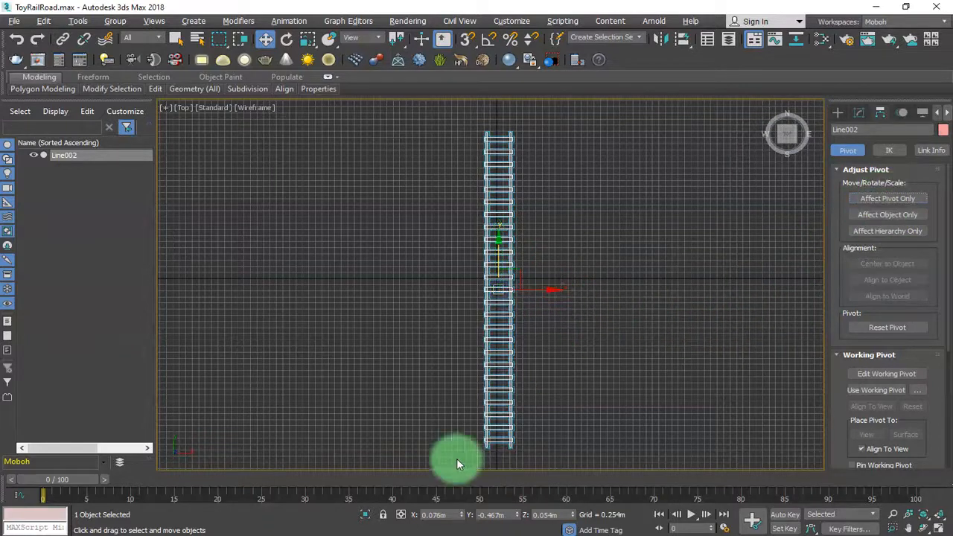
right_click(463, 515)
right_click(517, 515)
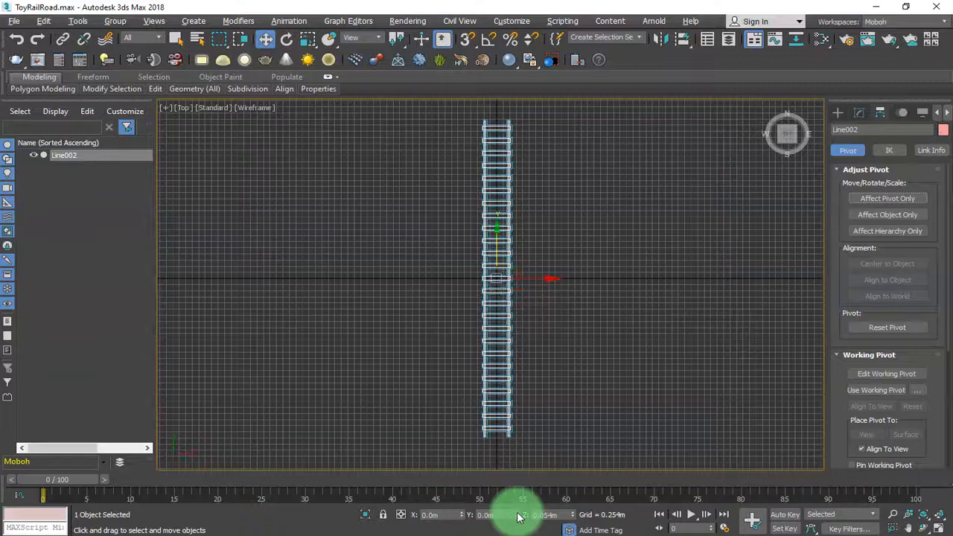
Lower the track's pivot to the underside of the ties in the front view and set the track's Z position to 0
key("f")
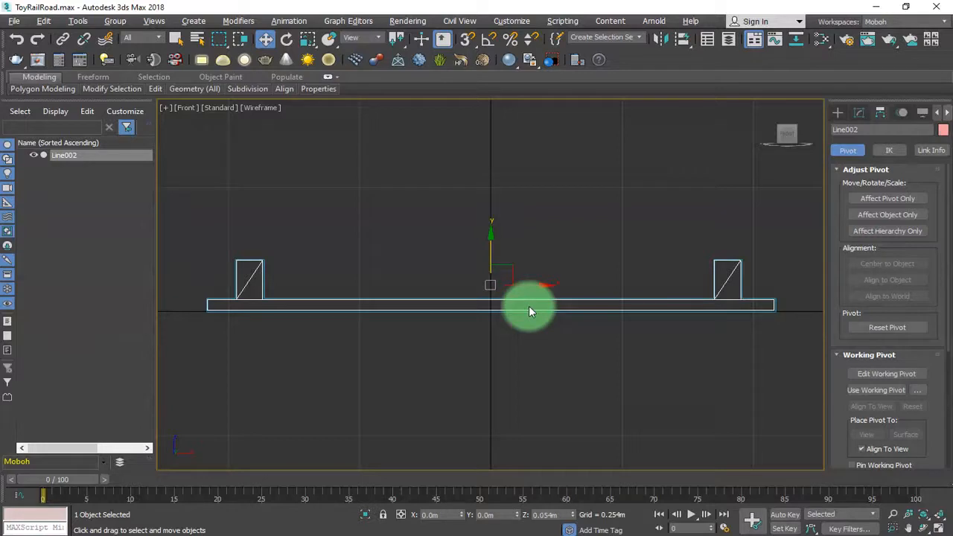
left_click(774, 141)
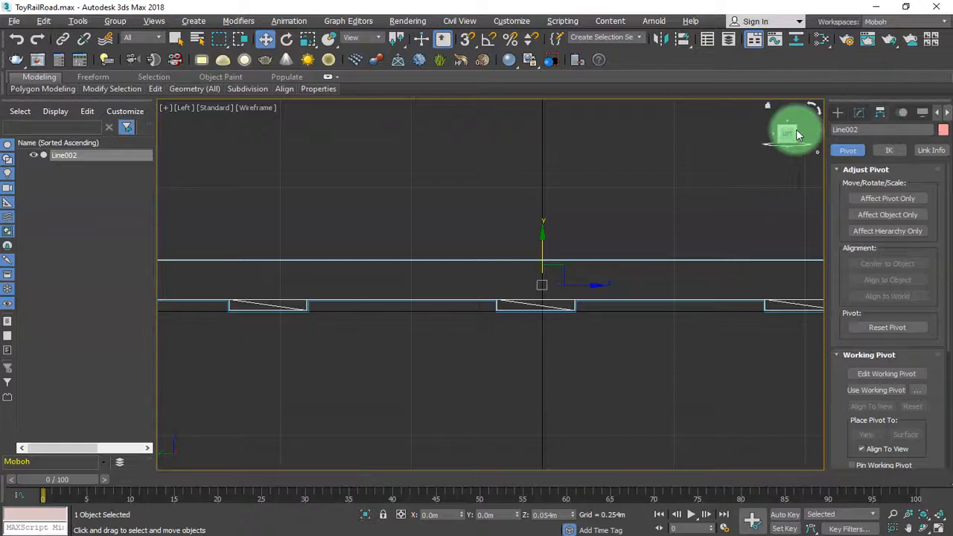
left_click(800, 137)
left_click(485, 301)
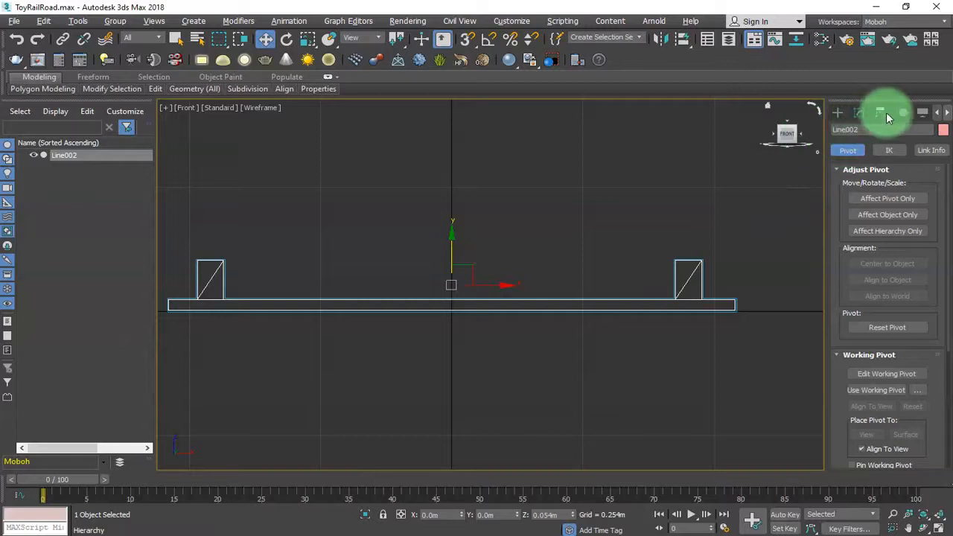
left_click(886, 198)
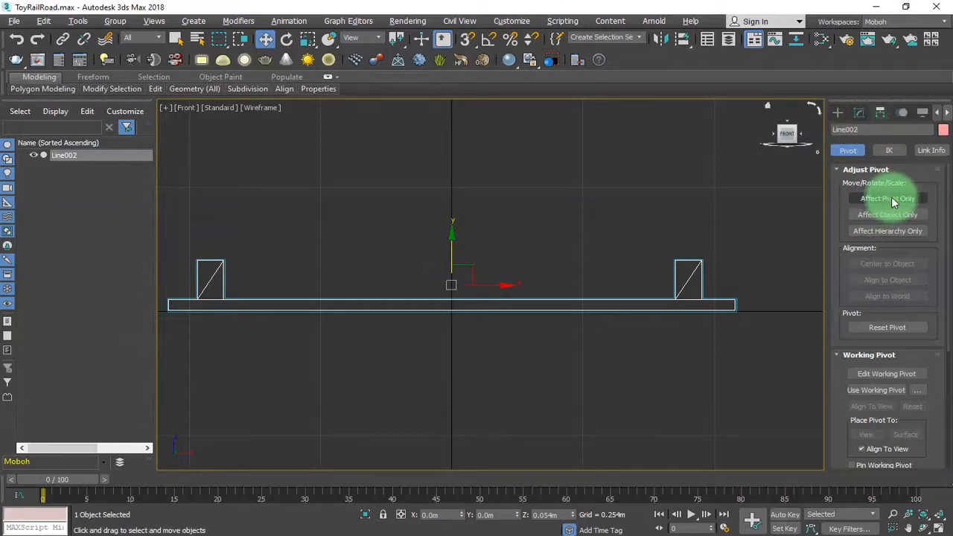
left_click(896, 201)
left_click_drag(453, 240, 471, 269)
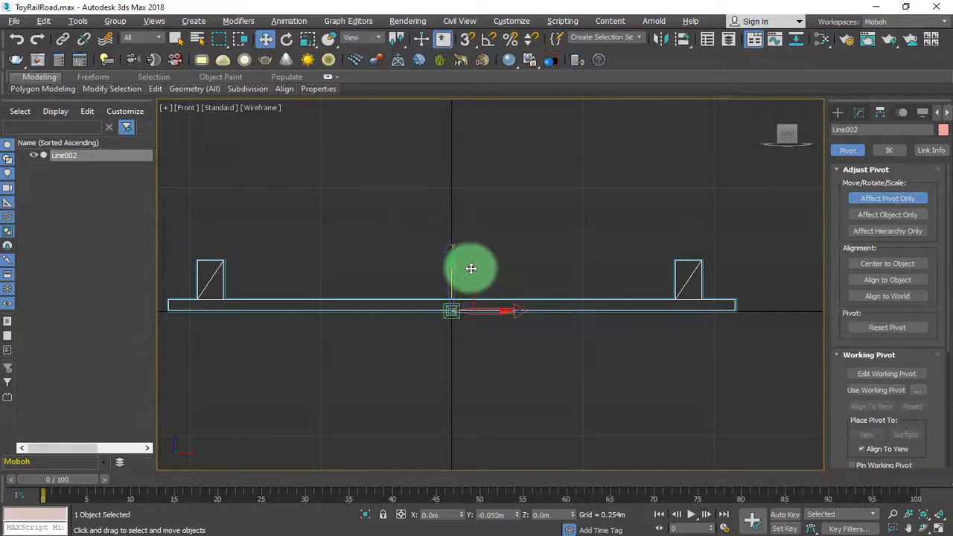
left_click(883, 198)
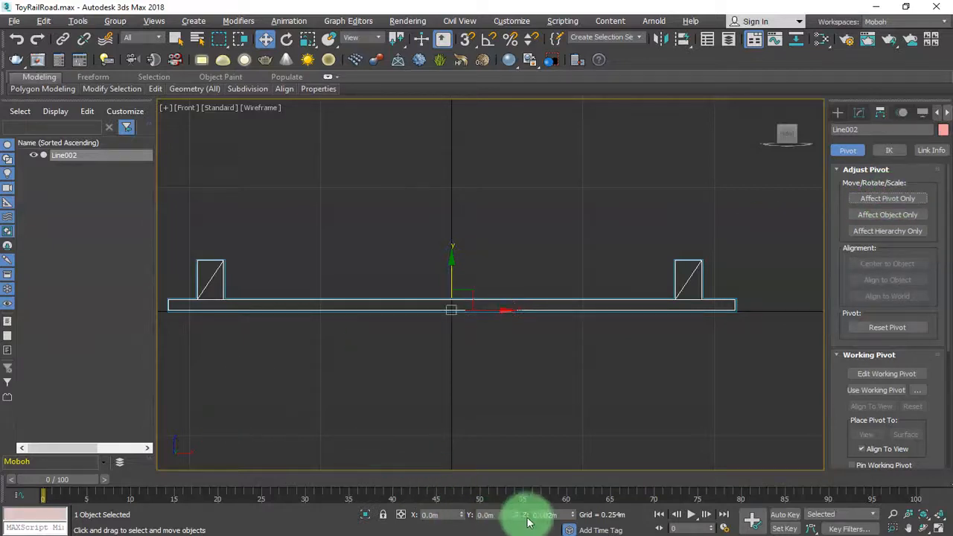
middle_click_drag(526, 368, 582, 346)
Change the track's object color from the custom colors to dark grey in the perspective view
key("p")
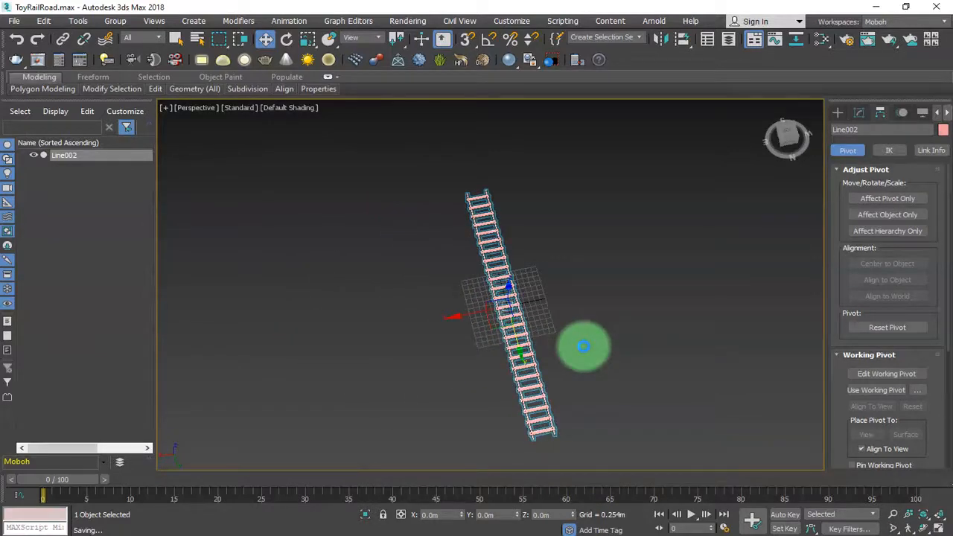
left_click(558, 371)
scroll(555, 366, "up", 6)
scroll(552, 363, "down", 3)
left_click(440, 344)
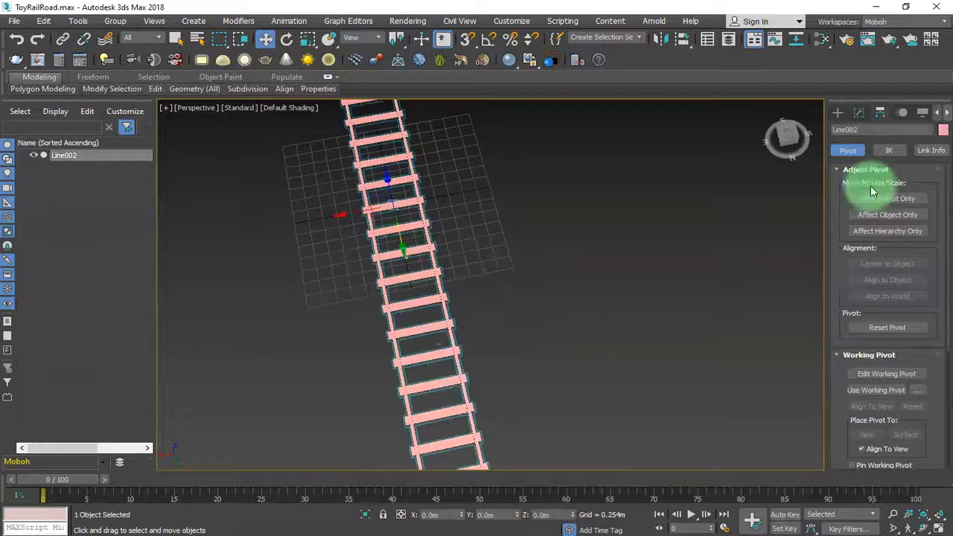
left_click(942, 129)
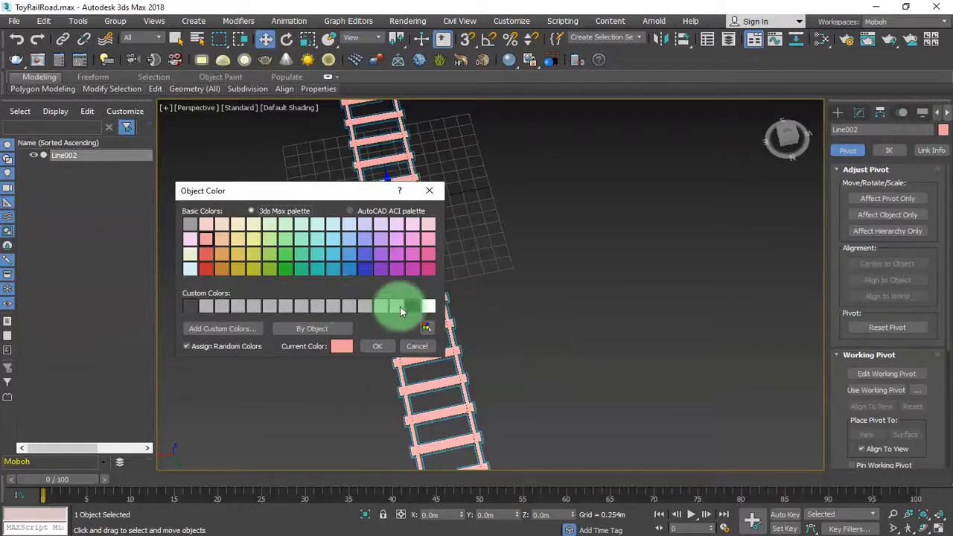
left_click(372, 349)
left_click(522, 356)
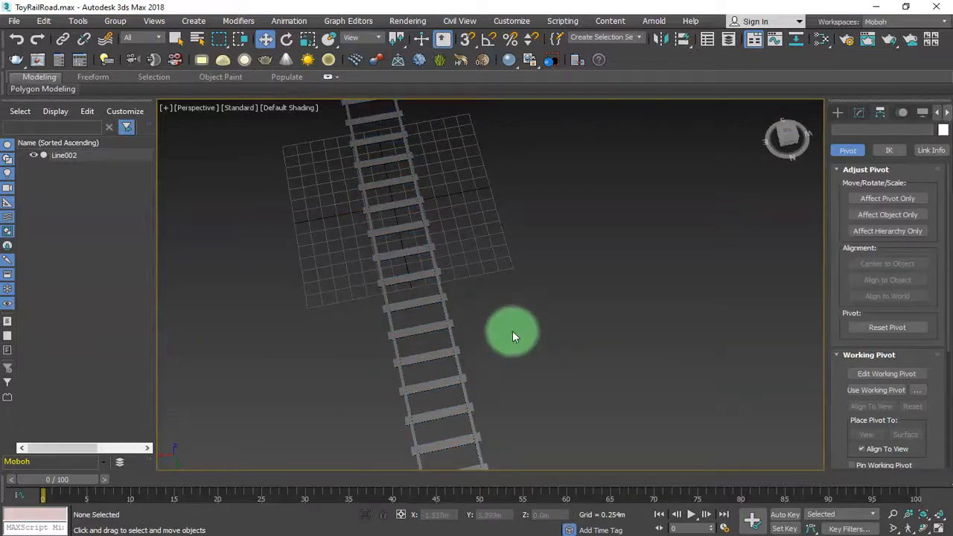
Select the whole track, rename it RailRoad1 and save the scene
scroll(514, 332, "down", 6)
middle_click_drag(575, 327, 571, 357)
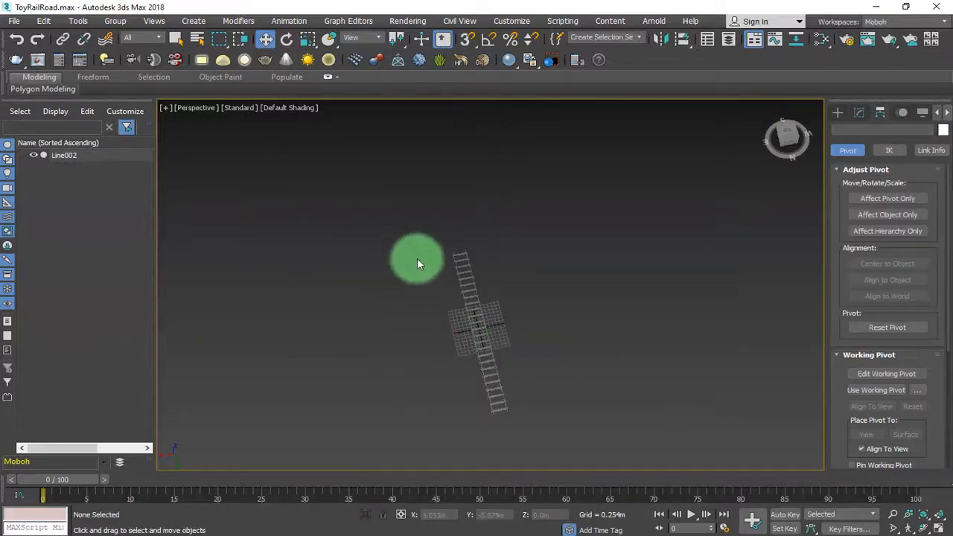
left_click_drag(415, 254, 524, 293)
double_click(886, 130)
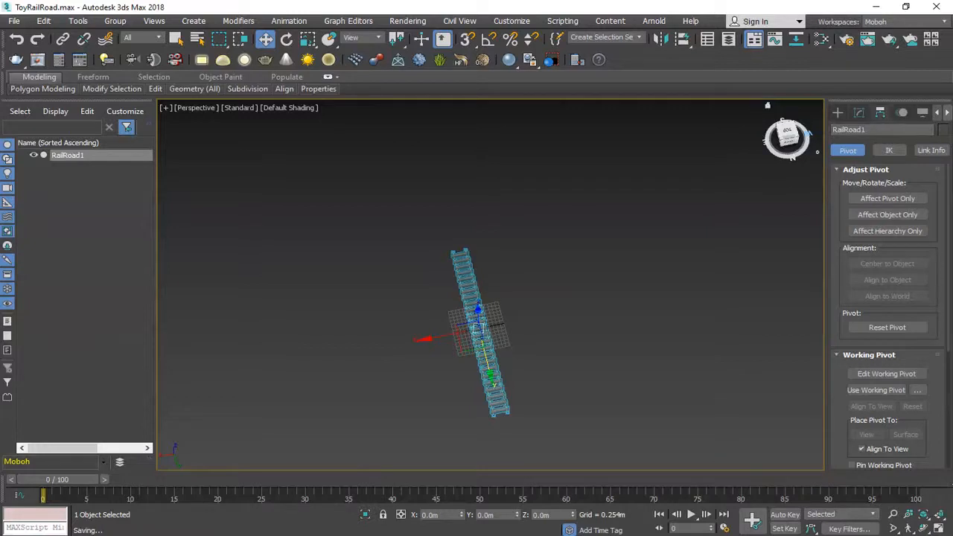
Clone RailRoad1 along X as 10 copies spaced about 3.375 m apart
middle_click_drag(578, 327, 442, 331)
left_click_drag(323, 335, 399, 332, "shift")
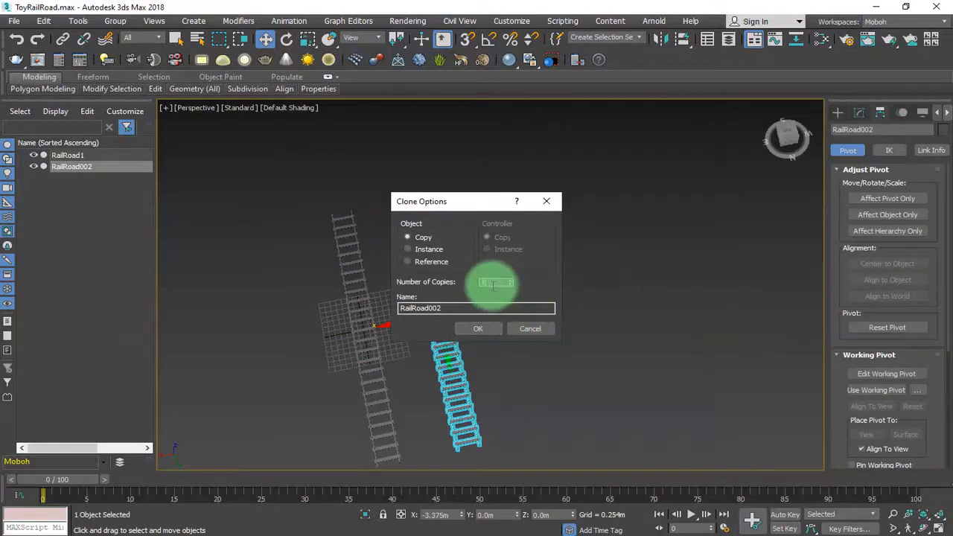
left_click_drag(493, 285, 485, 286)
type("10")
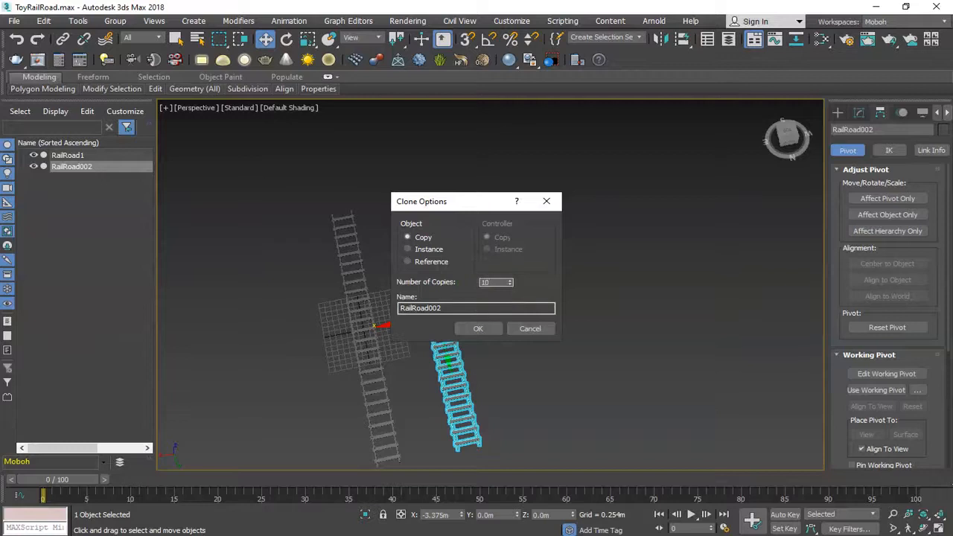
left_click(470, 332)
middle_click_drag(554, 345, 477, 334)
Select the first copy, RailRoad002, and add a Bend modifier to it
left_click(484, 282)
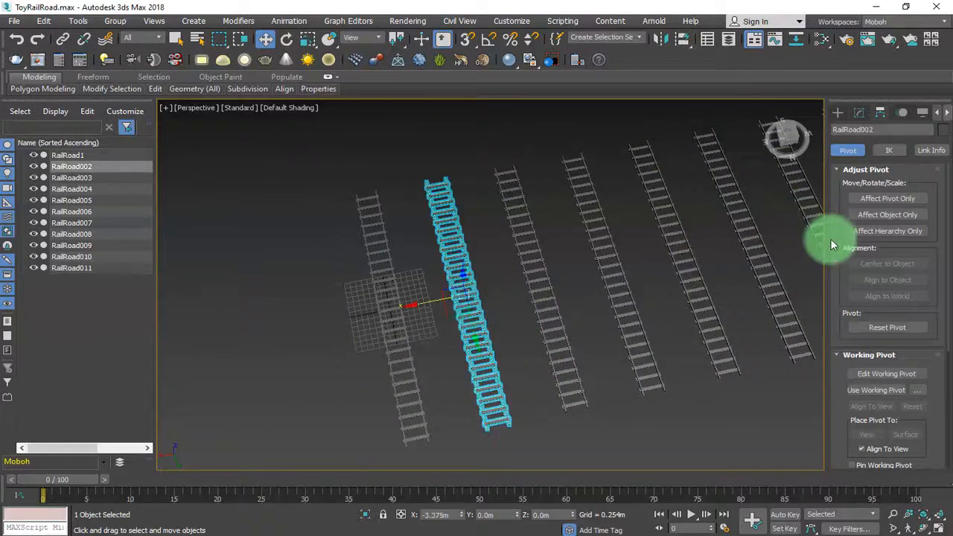
left_click(858, 112)
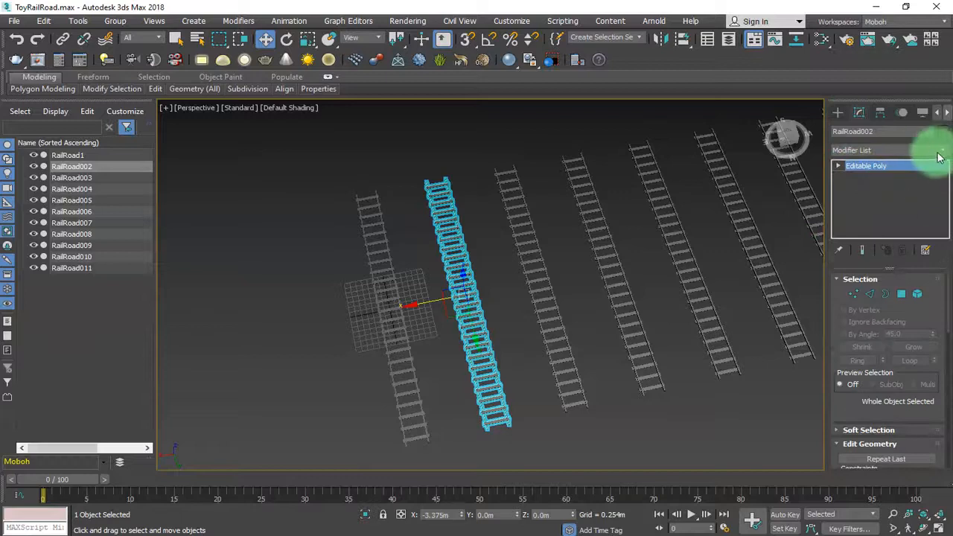
left_click(576, 198)
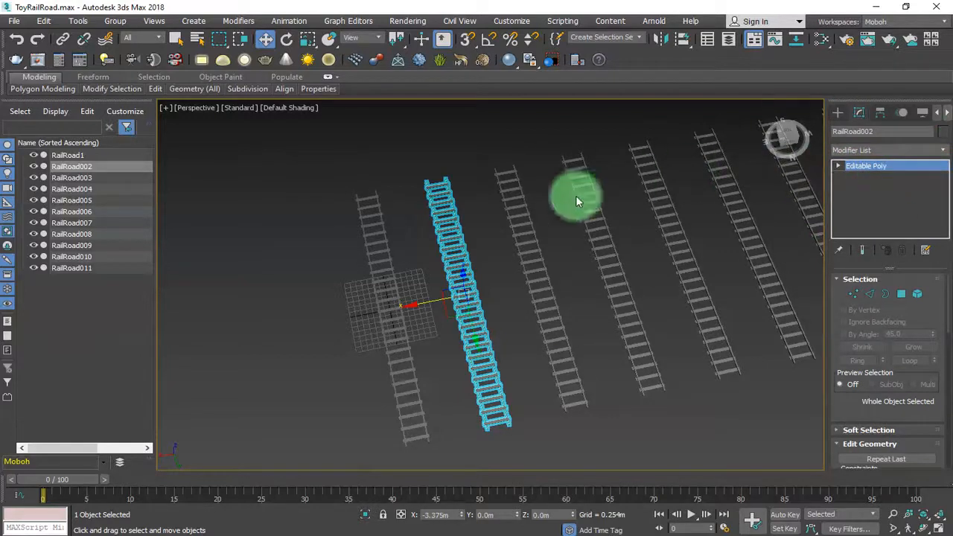
left_click(945, 151)
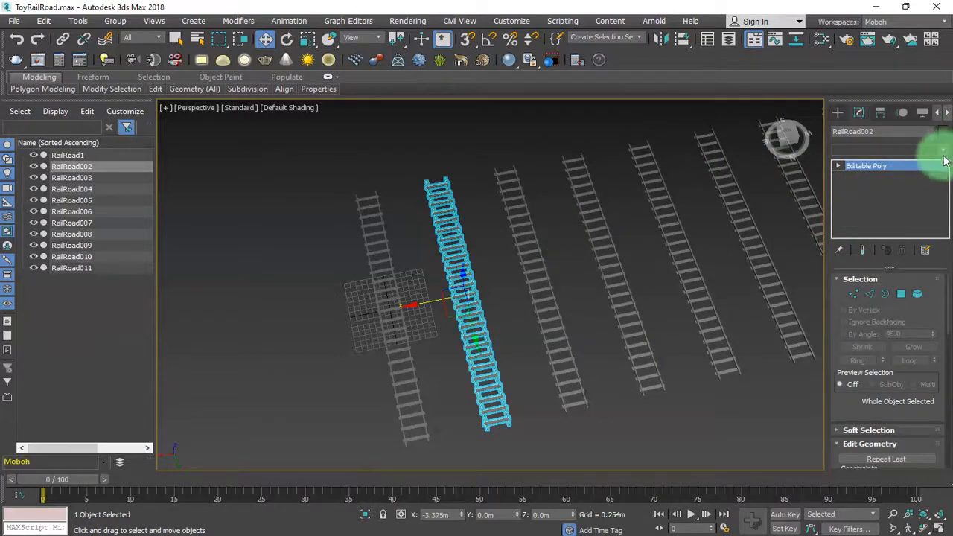
left_click(943, 152)
left_click_drag(946, 177, 948, 229)
left_click(868, 195)
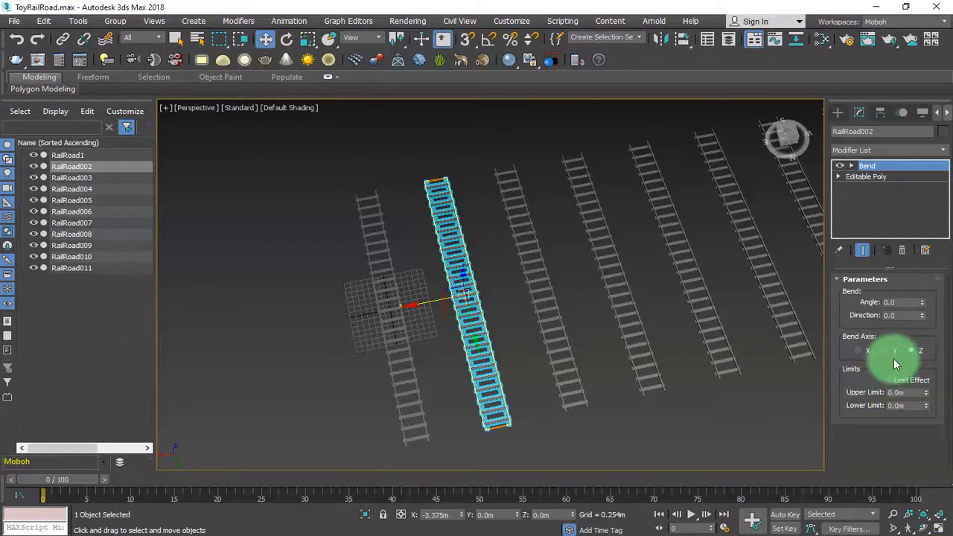
Try moving RailRoad002's Bend gizmo along the length of the track, and undo the move
left_click(850, 166)
left_click(877, 176)
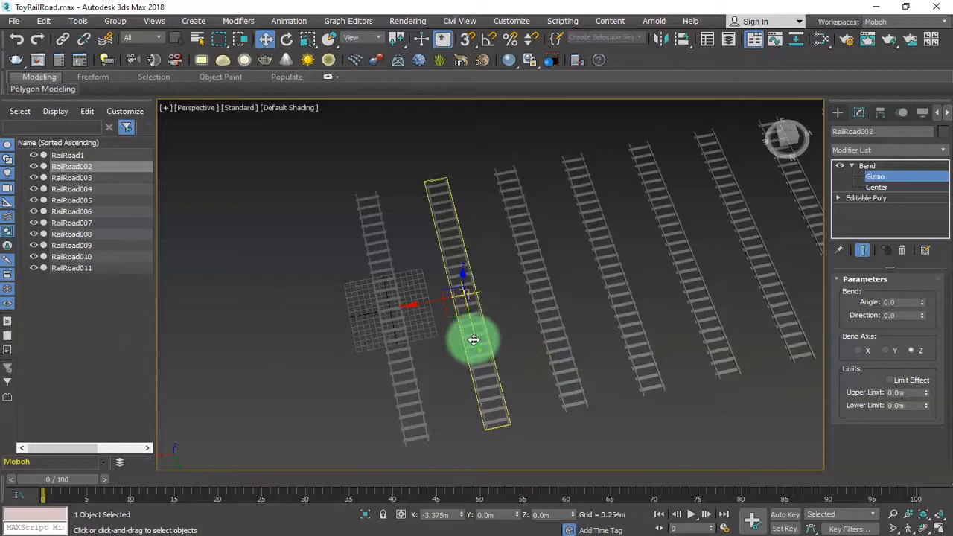
left_click_drag(473, 340, 507, 406)
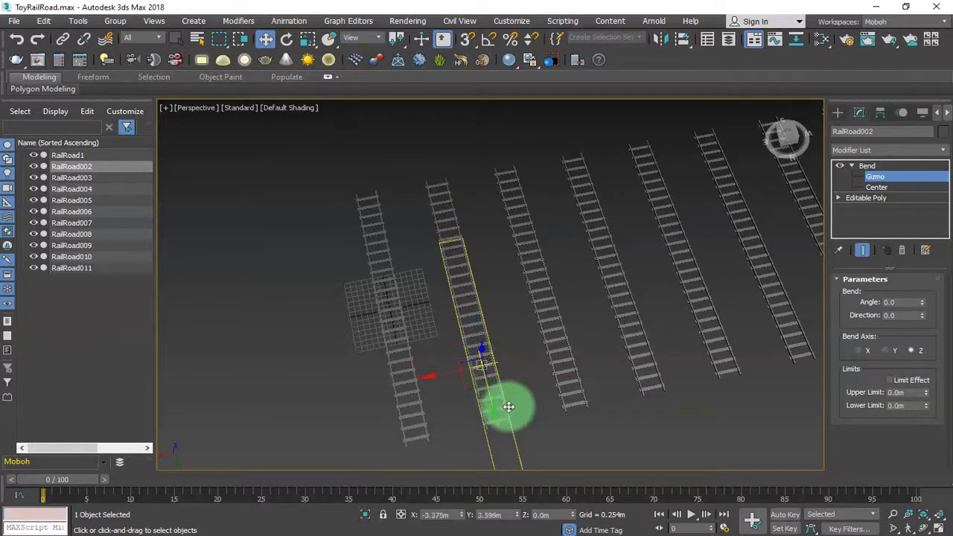
key("ctrl+z")
Move the Bend center of RailRoad002 along Y to about 5.73 m, close to the end of the track
left_click(875, 187)
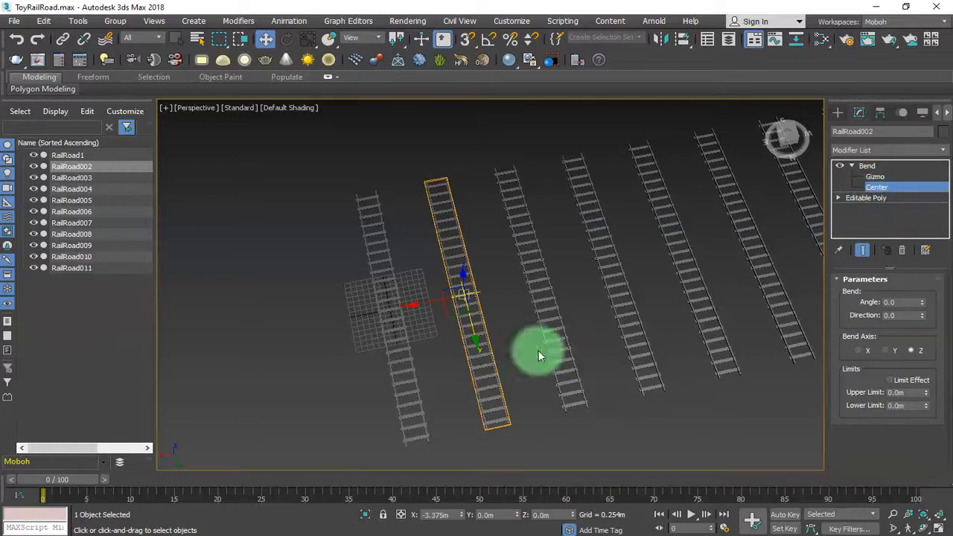
left_click_drag(476, 326, 532, 442)
key("t")
key("z")
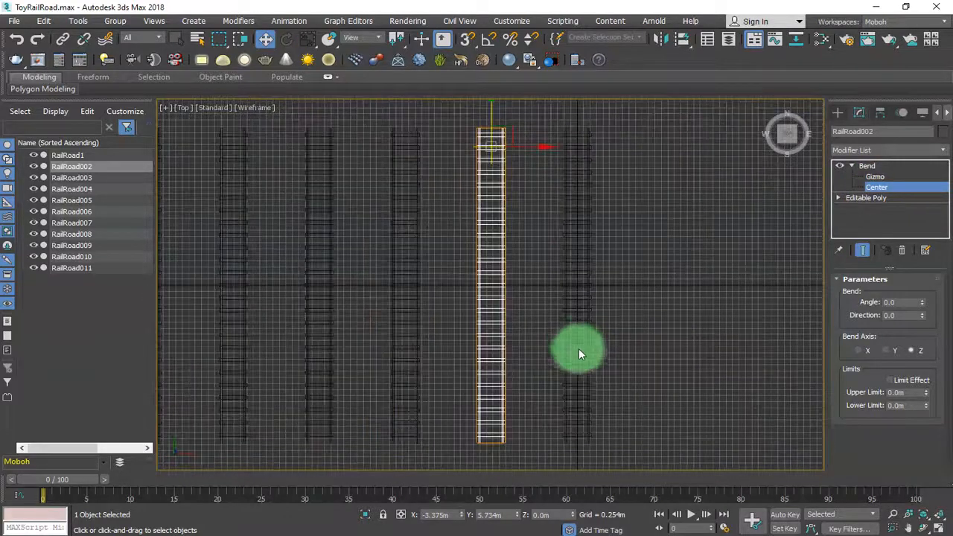
Align the Bend center precisely with the track's end edge in the top view, at about 6.53 m along Y
middle_click_drag(568, 293, 581, 273)
scroll(587, 169, "down", 3)
scroll(529, 255, "up", 8)
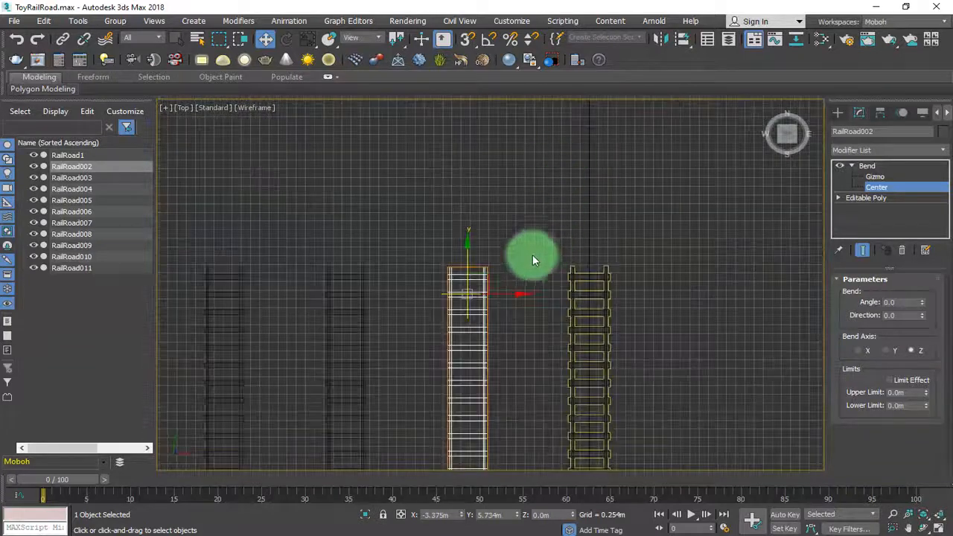
middle_click_drag(406, 301, 508, 260)
left_click_drag(479, 254, 479, 149)
scroll(479, 167, "up", 5)
scroll(485, 236, "up", 5)
middle_click_drag(474, 410, 537, 120)
left_click_drag(534, 269, 534, 246)
scroll(534, 246, "down", 6)
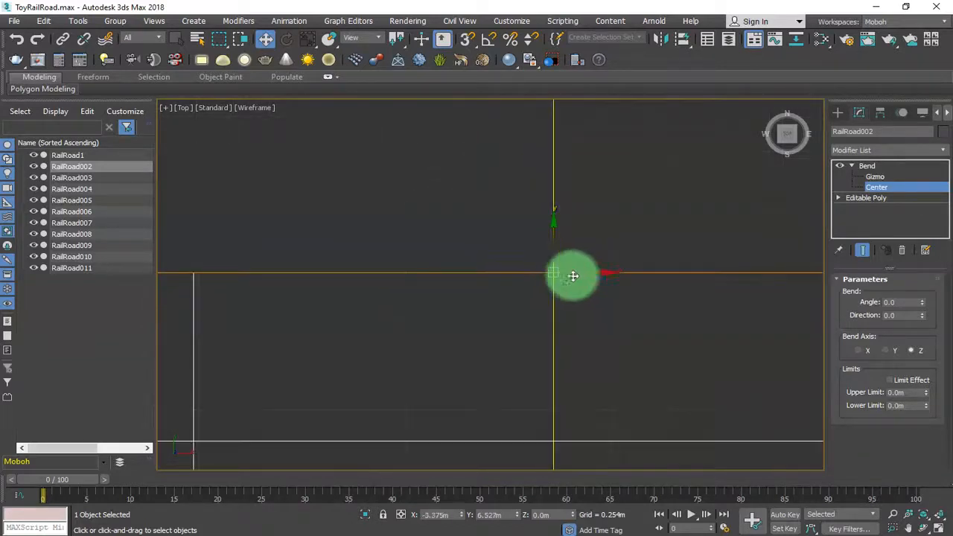
left_click(881, 166)
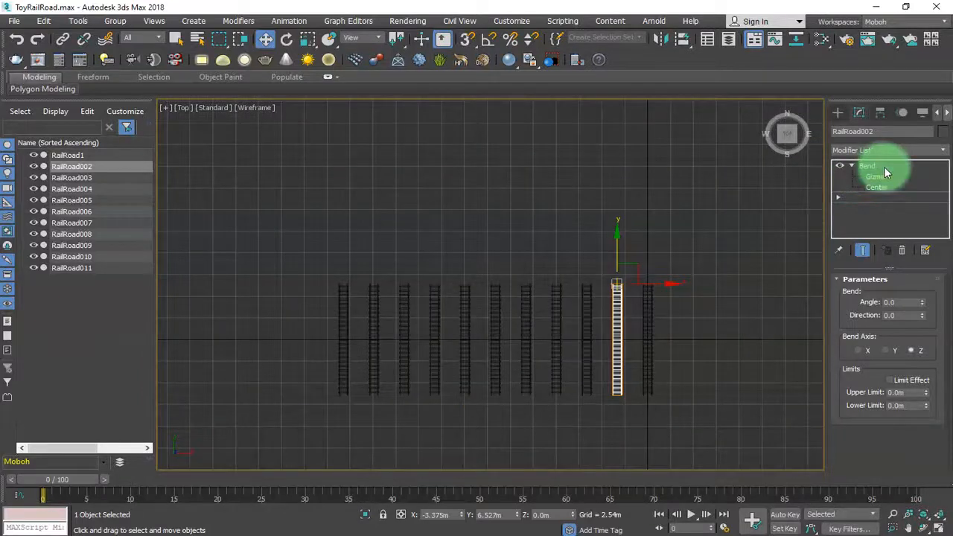
Delete the surplus track copies RailRoad003 to RailRoad011
middle_click_drag(354, 238, 323, 219)
left_click_drag(545, 310, 568, 320)
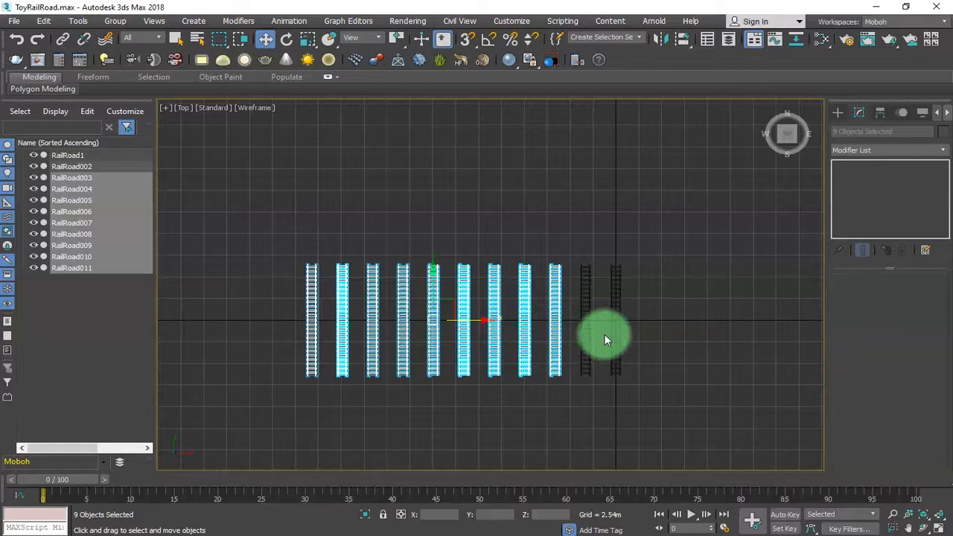
key("Delete")
Select RailRoad002 and bring it into the perspective view beside the original track
scroll(604, 334, "up", 5)
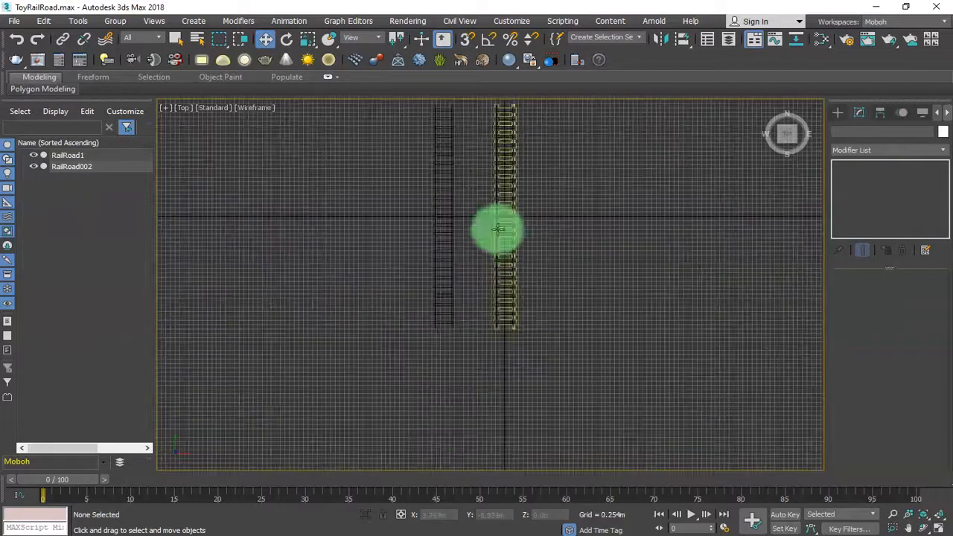
left_click(447, 218)
middle_click_drag(499, 224, 543, 283)
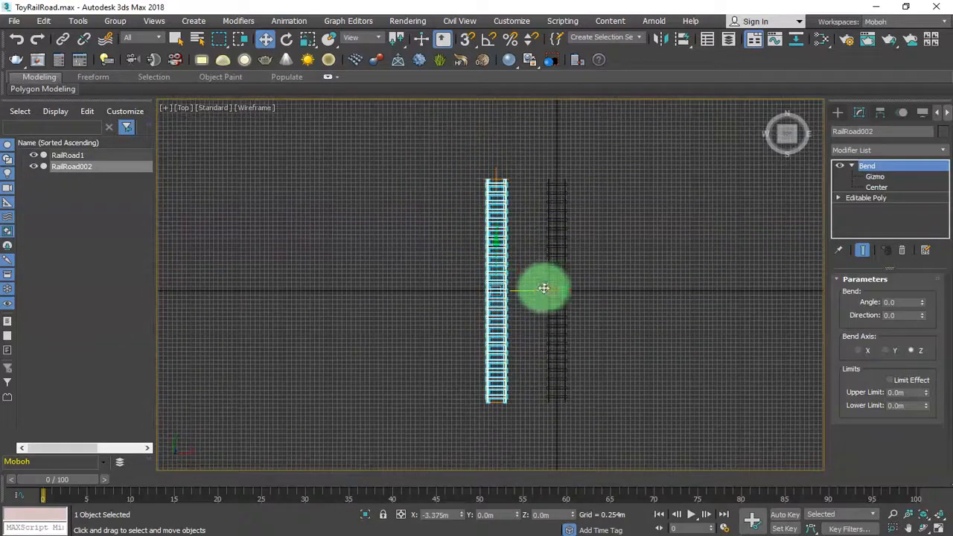
key("f")
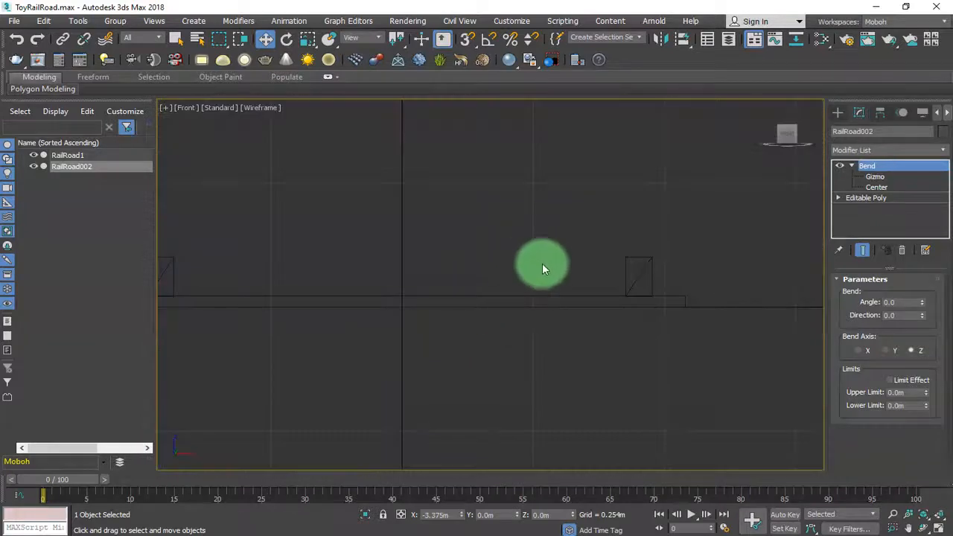
key("p")
scroll(477, 258, "down", 2)
scroll(495, 270, "up", 2)
middle_click_drag(494, 272, 555, 277)
left_click(571, 277)
left_click(514, 239)
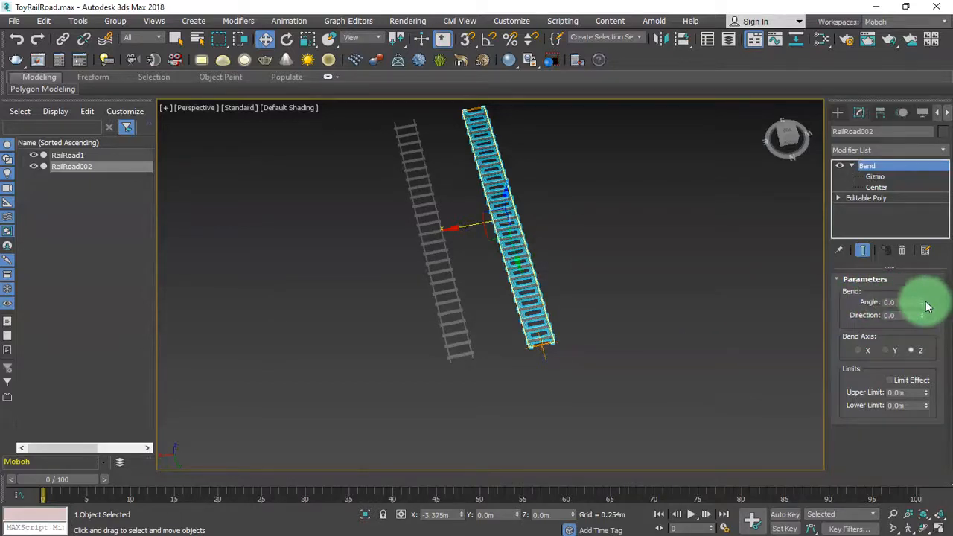
Undo a trial bend of RailRoad002 about the Z axis, and bend it about the Y axis with an angle of -71 instead
left_click_drag(924, 302, 925, 251)
key("ctrl+z")
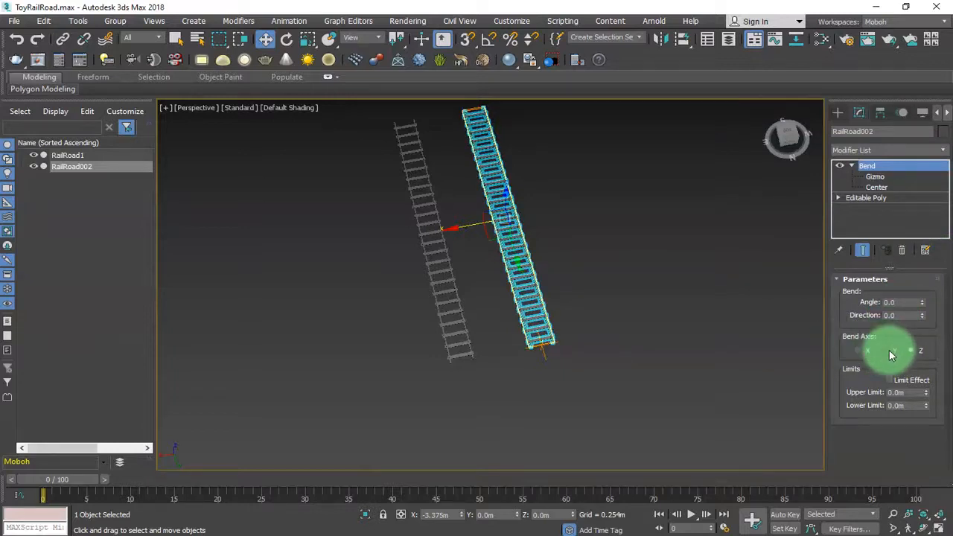
middle_click_drag(588, 305, 644, 202, "alt")
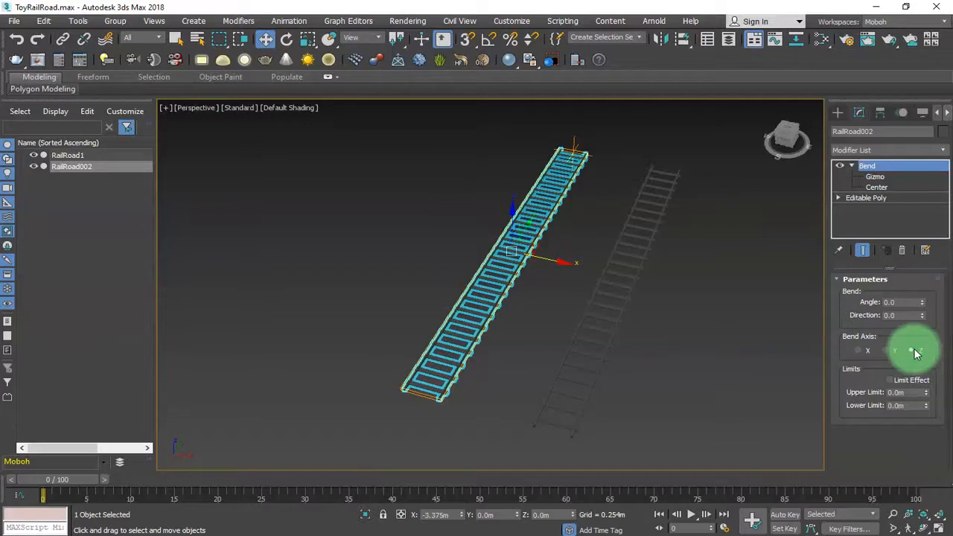
left_click(886, 350)
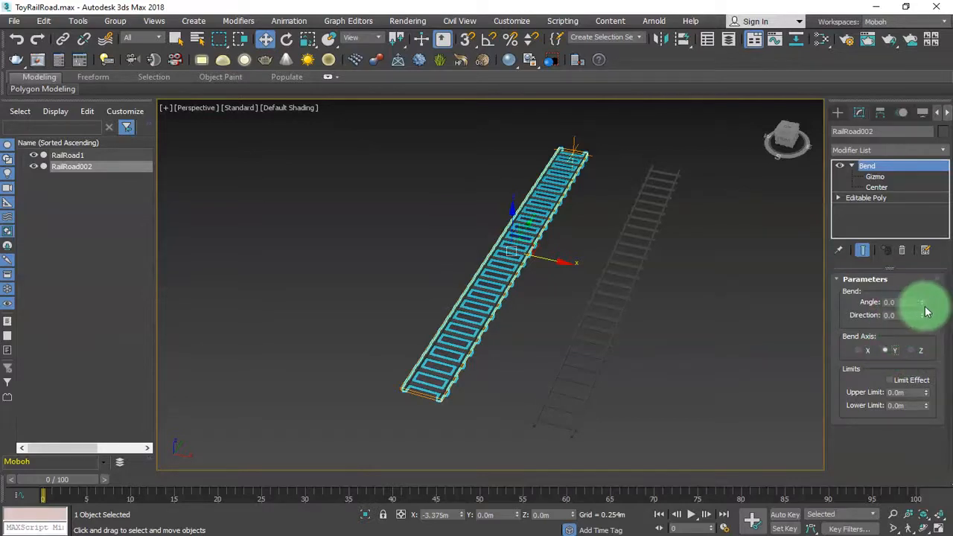
left_click_drag(922, 305, 794, 384)
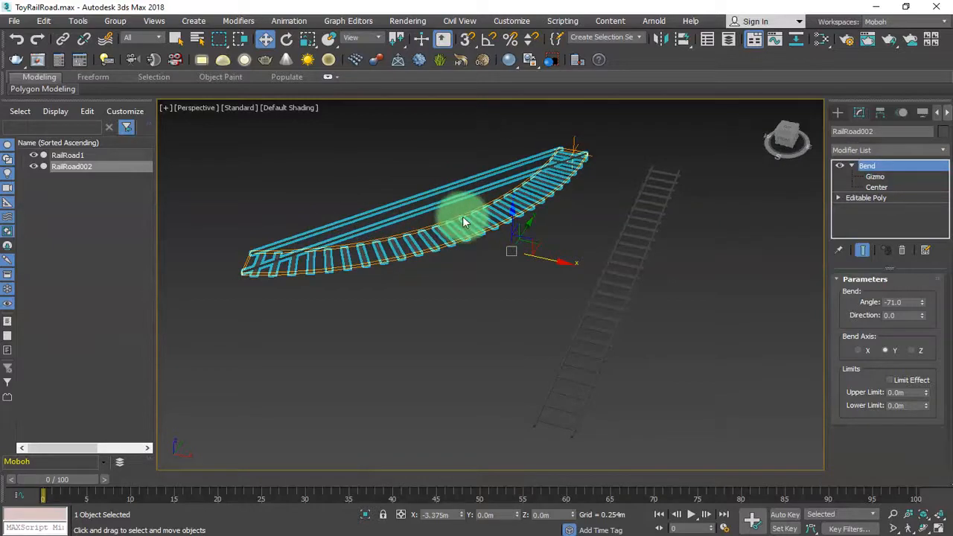
Inspect the rails and sleepers of the bent RailRoad002 up close, and reset its bend angle to 0
middle_click_drag(447, 277, 480, 262, "alt")
scroll(447, 220, "up", 10)
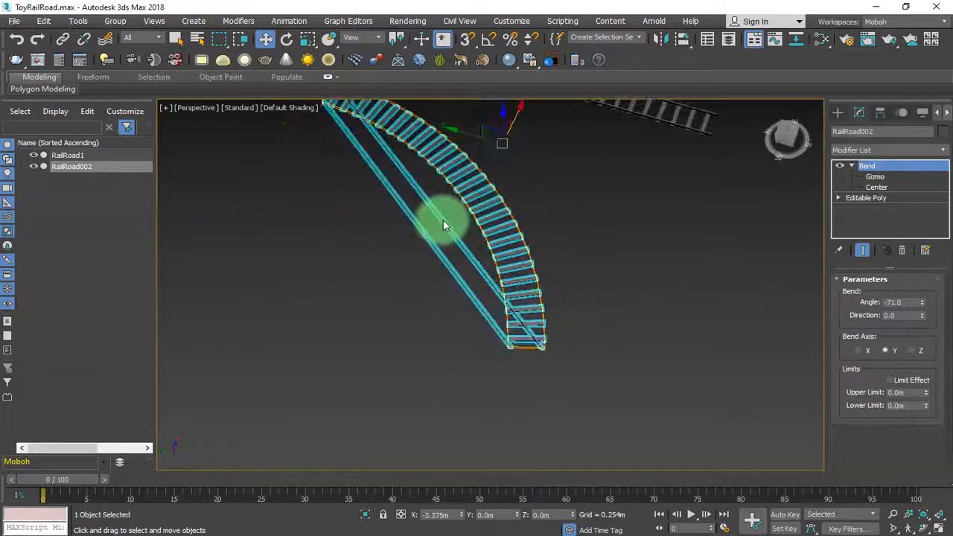
scroll(455, 226, "down", 8)
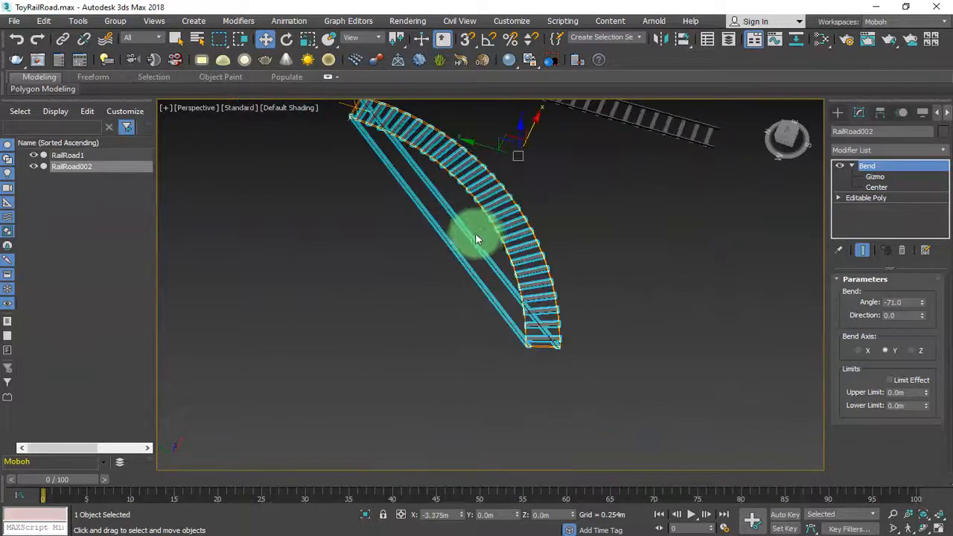
scroll(485, 239, "up", 5)
middle_click_drag(487, 242, 616, 329)
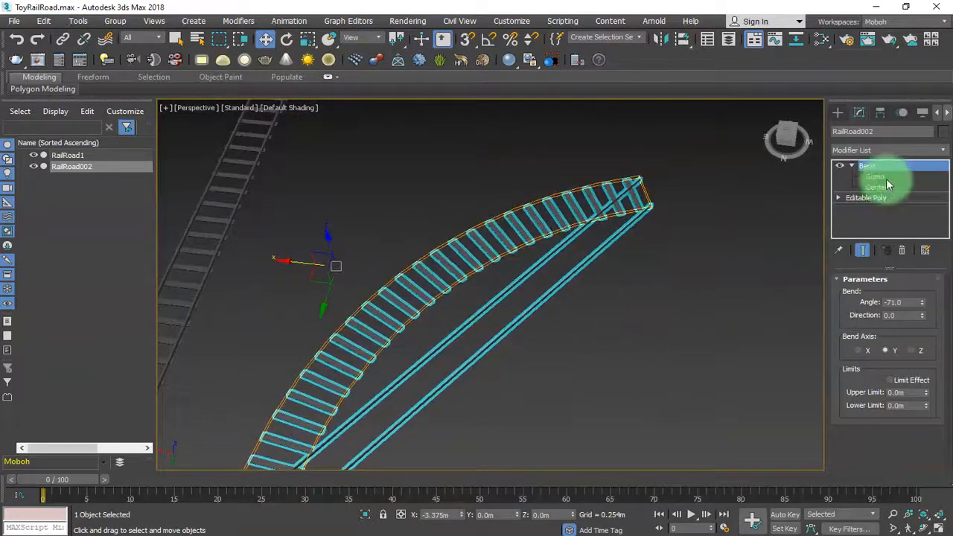
middle_click_drag(606, 290, 691, 215)
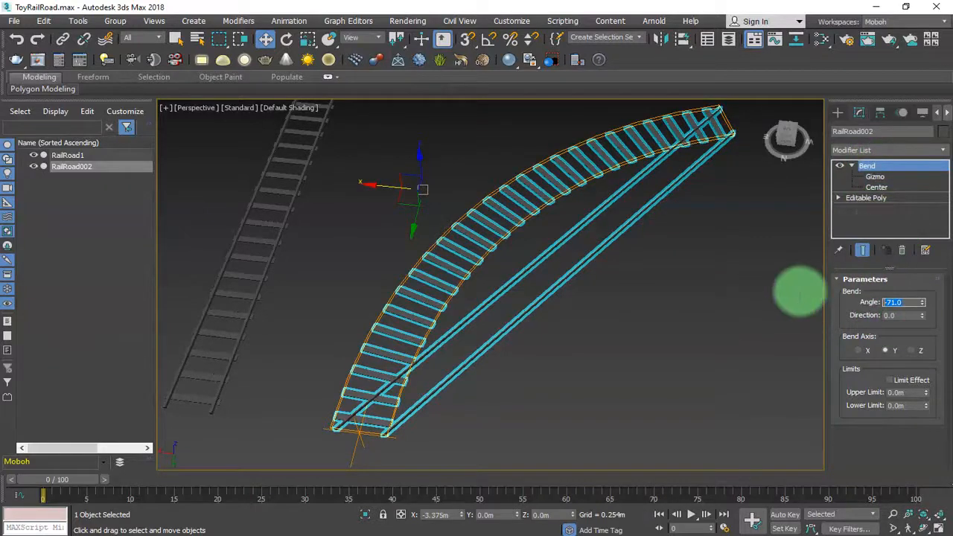
type("0")
key("Return")
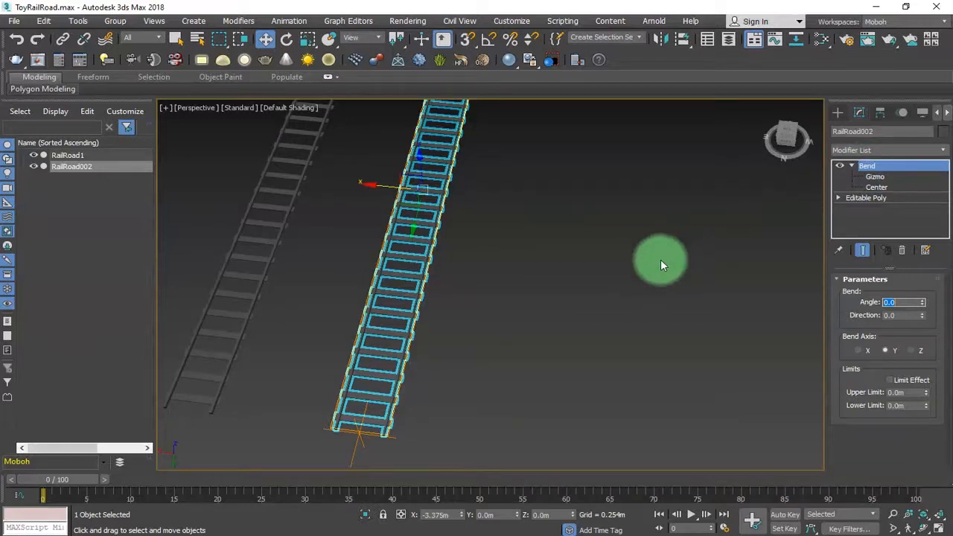
Clone RailRoad002 about 3 m along X as a single copy, keeping the Bend modifier on it
left_click(628, 313)
middle_click_drag(555, 297, 498, 300)
left_click(372, 281)
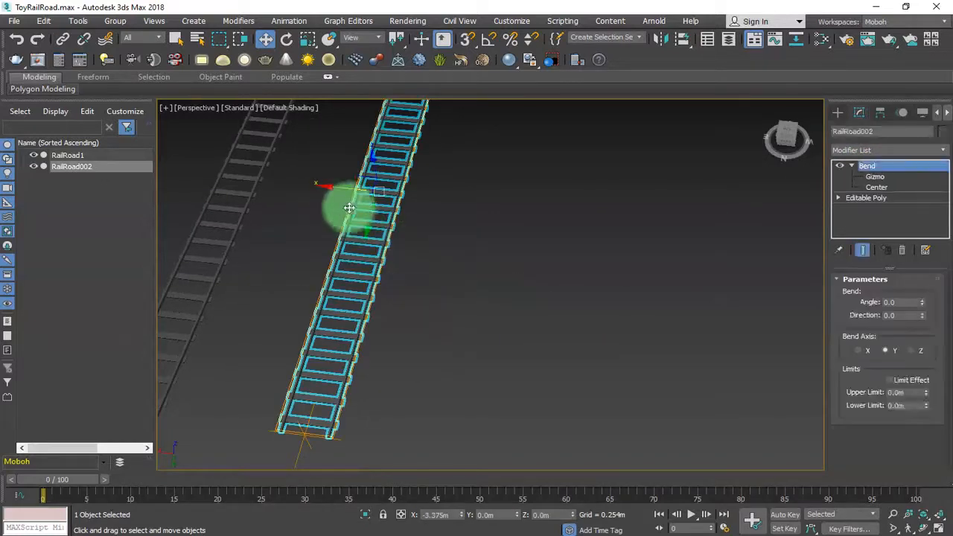
mouse_move(330, 188)
left_mouse_down("shift")
mouse_move(449, 221)
mouse_move(431, 219)
left_mouse_up("shift")
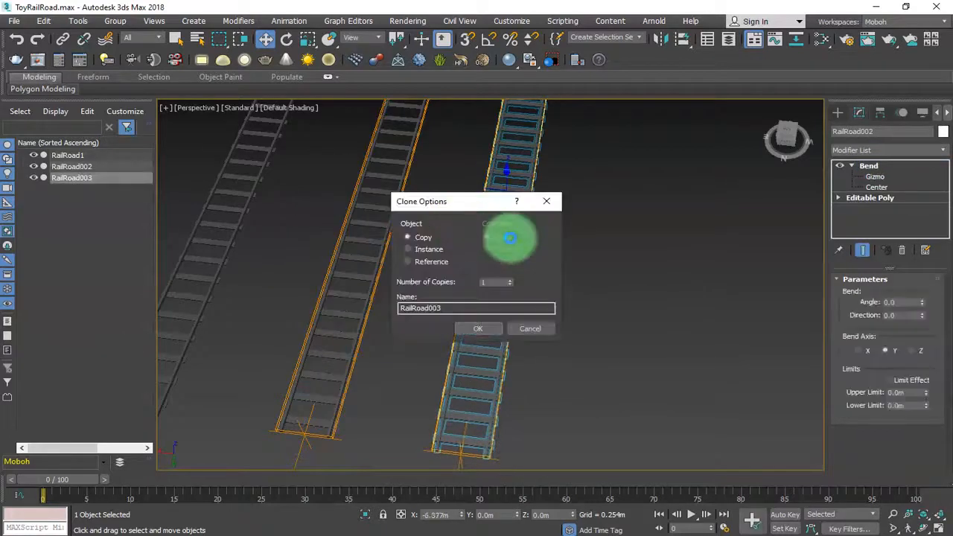
left_click(482, 331)
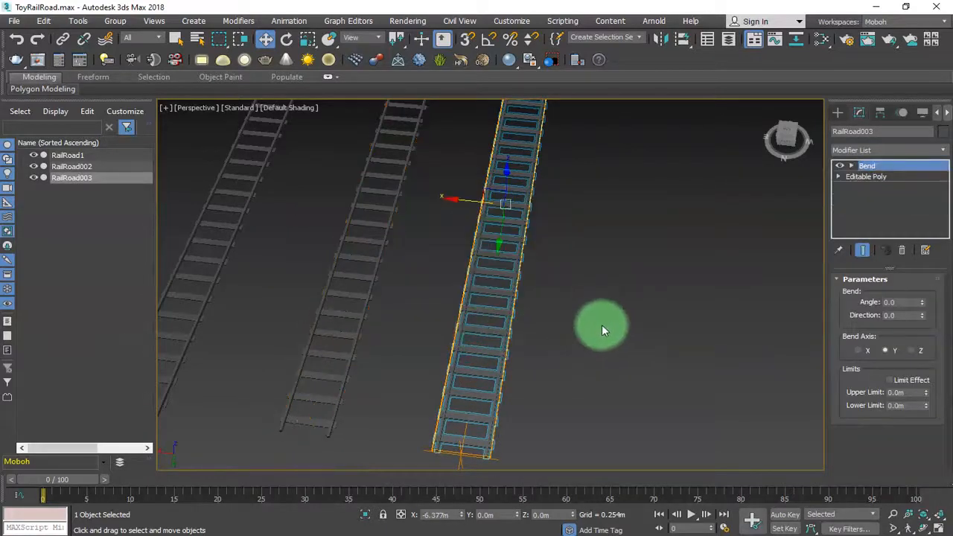
Delete the Bend modifier from RailRoad002, leaving only its Editable Poly, and clear the selection
left_click(373, 269)
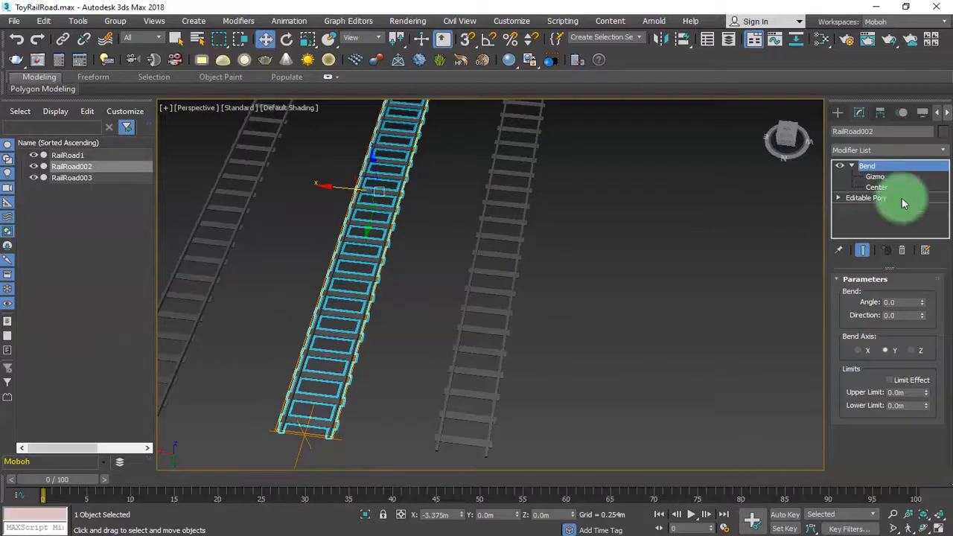
right_click(877, 166)
left_click(851, 193)
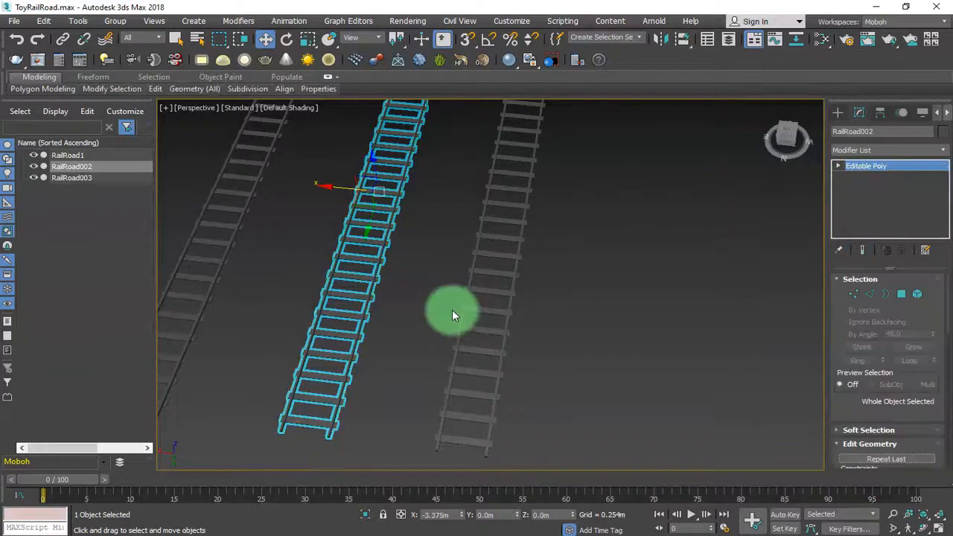
left_click(383, 387)
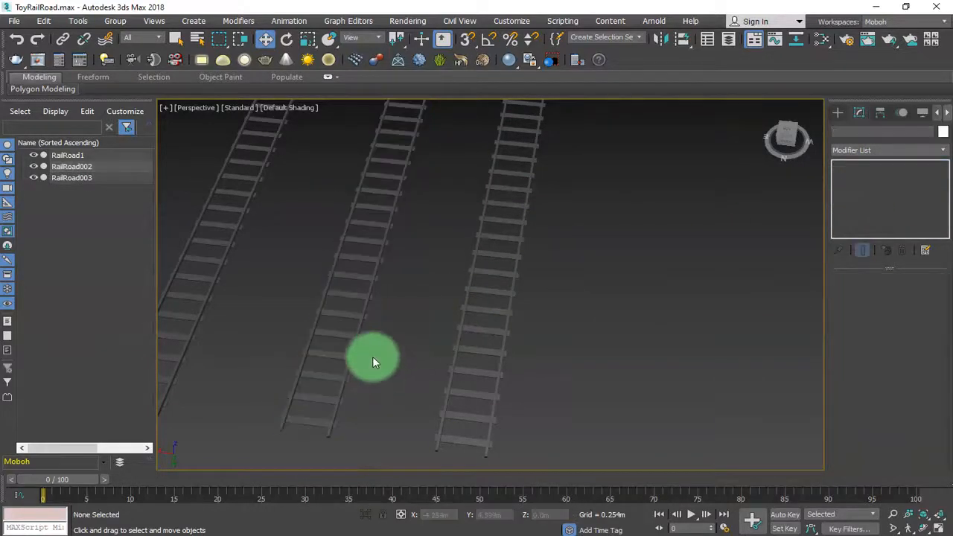
Select all the long lengthwise edges of both rails on RailRoad002 at Edge level
scroll(370, 351, "up", 5)
middle_click_drag(370, 350, 351, 313)
scroll(482, 330, "down", 3)
left_click(453, 348)
middle_click_drag(437, 303, 449, 311, "alt")
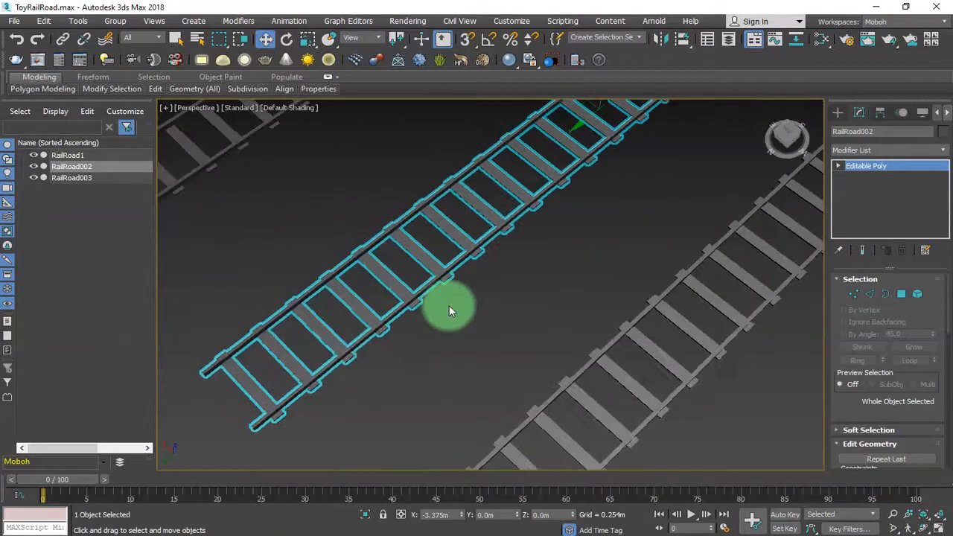
key("2")
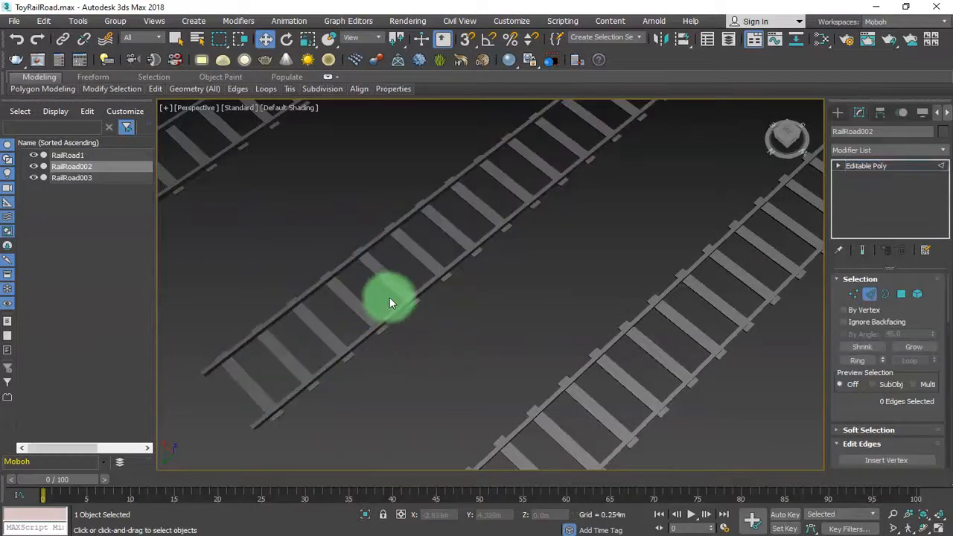
left_click(396, 305)
middle_click_drag(465, 339, 384, 250, "alt")
left_click(456, 140)
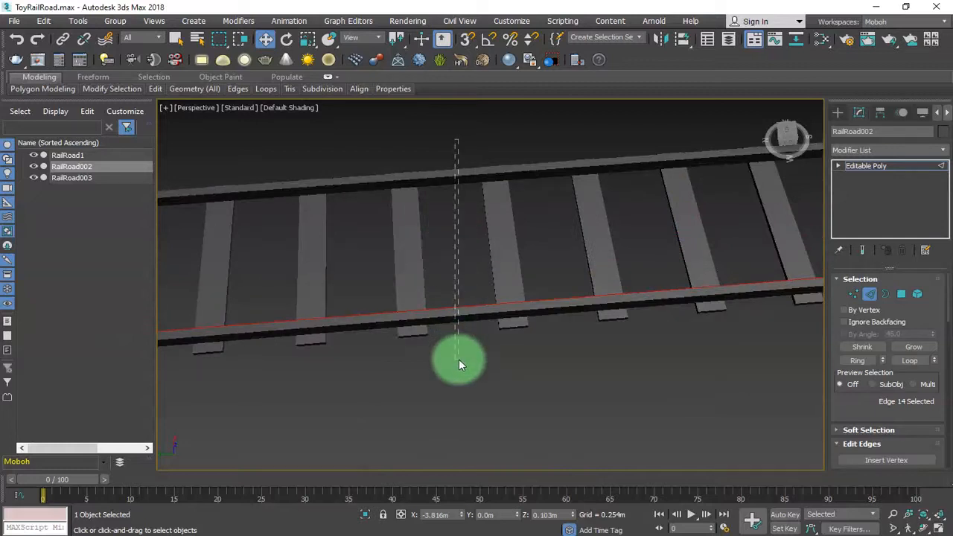
left_click_drag(459, 359, 458, 359)
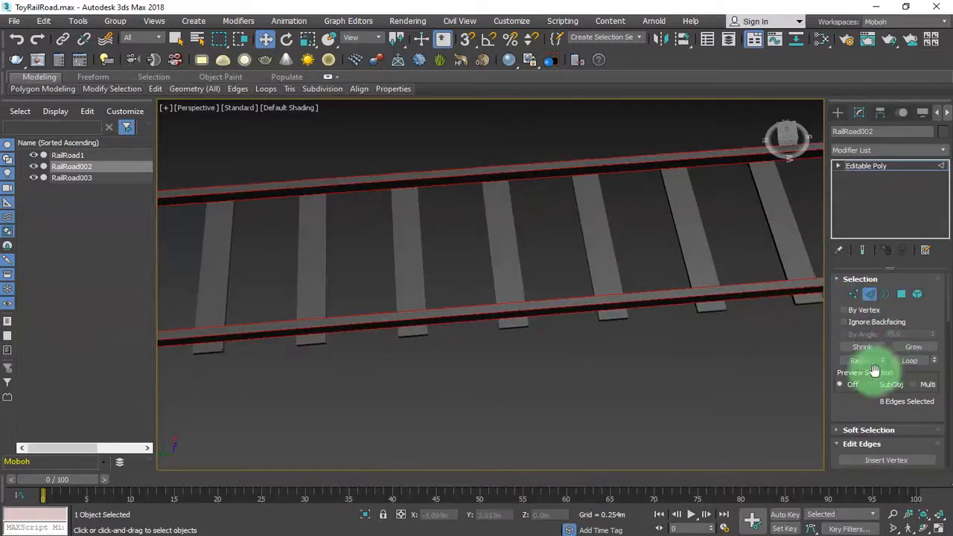
Connect the selected lengthwise rail edges on RailRoad002 with 50 segments
scroll(849, 380, "down", 1)
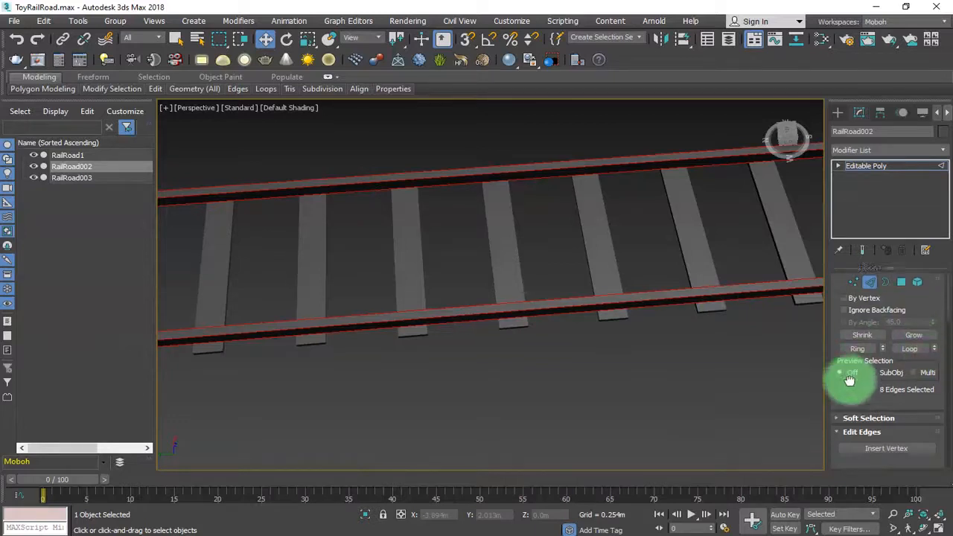
left_click_drag(849, 380, 852, 279)
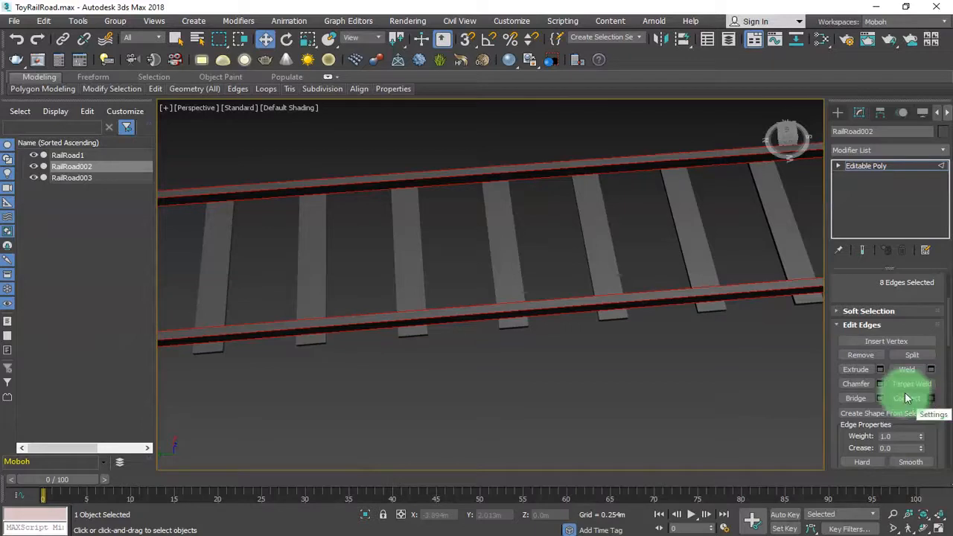
left_click(931, 399)
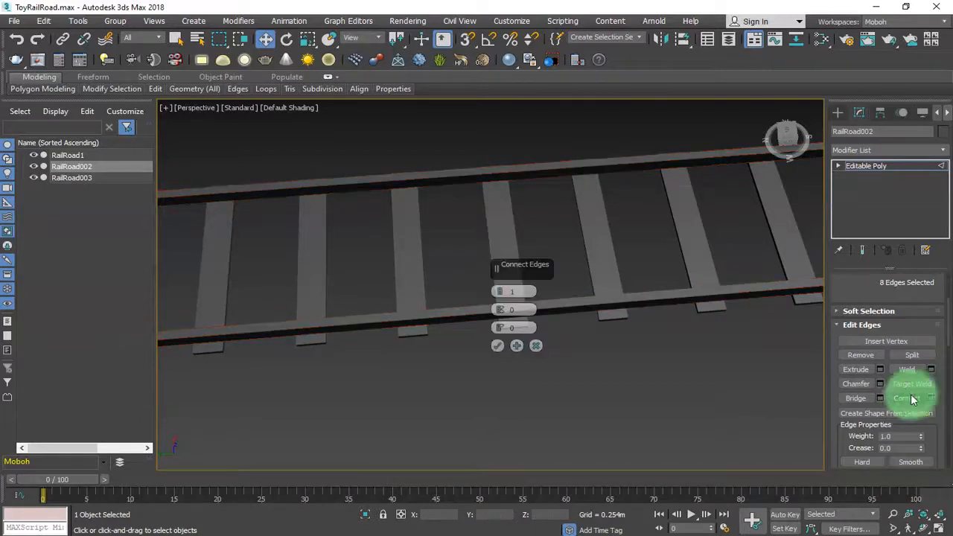
scroll(624, 239, "down", 5)
middle_click_drag(632, 245, 620, 283)
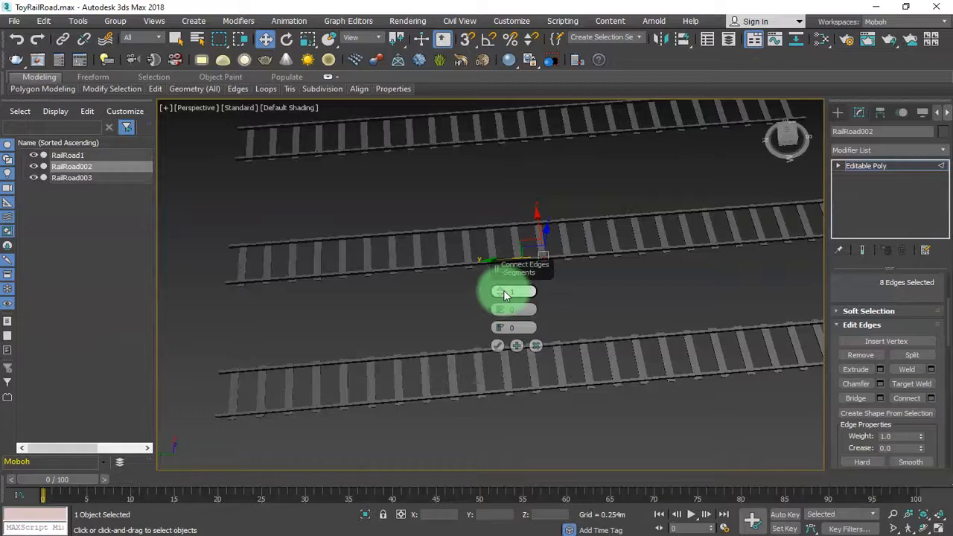
left_click_drag(501, 291, 533, 265)
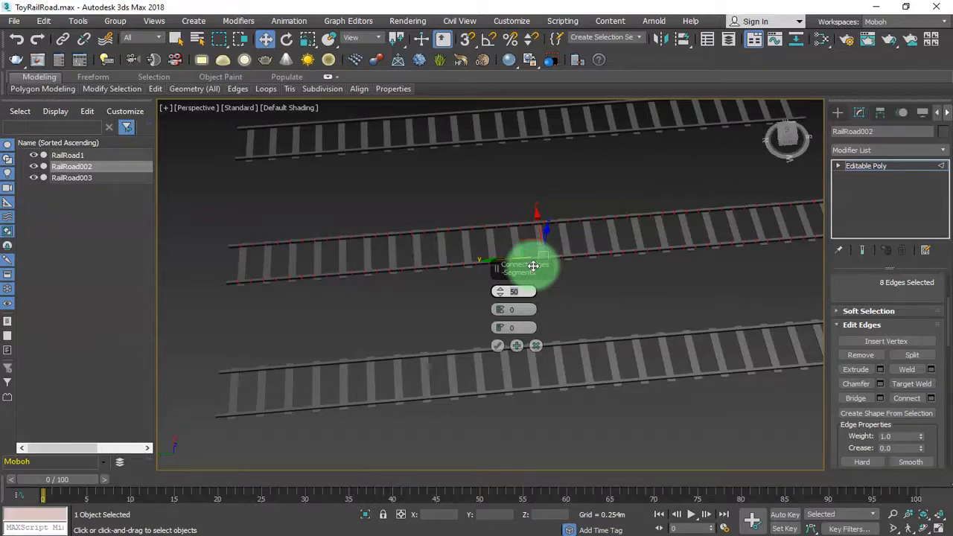
left_click(498, 351)
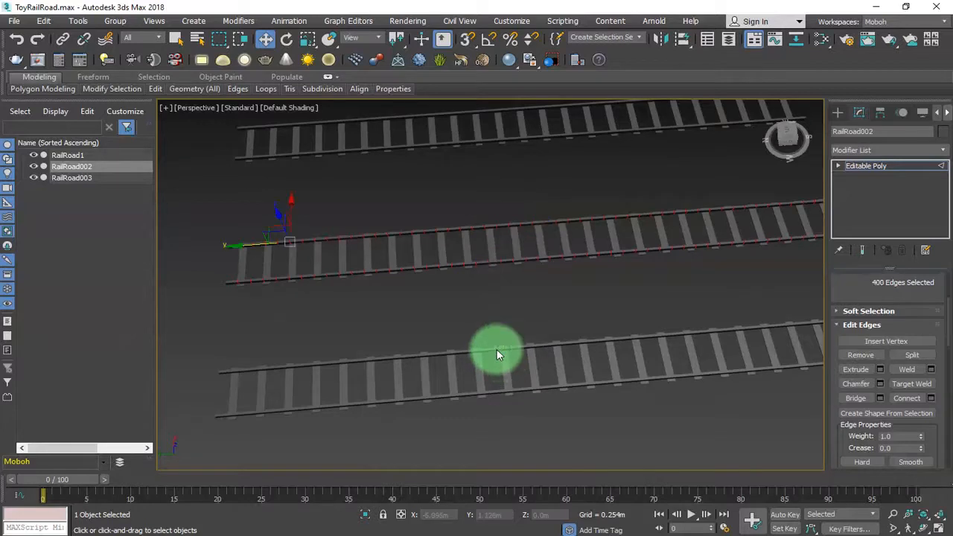
Copy the Bend modifier from RailRoad003 onto RailRoad002, and delete RailRoad003
left_click(872, 168)
left_click(562, 329)
left_click_drag(564, 302, 621, 383)
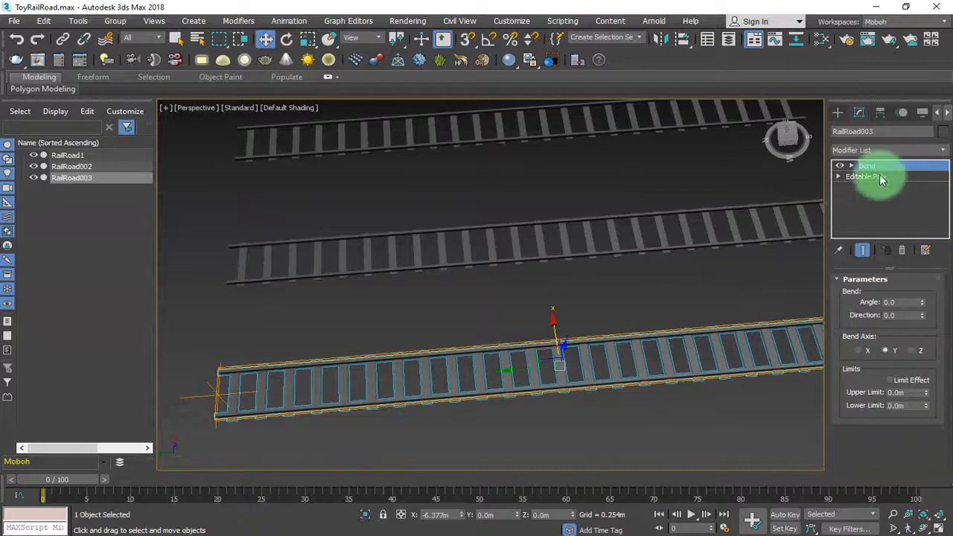
left_click_drag(875, 172, 465, 243)
left_click(465, 243)
left_click(578, 309)
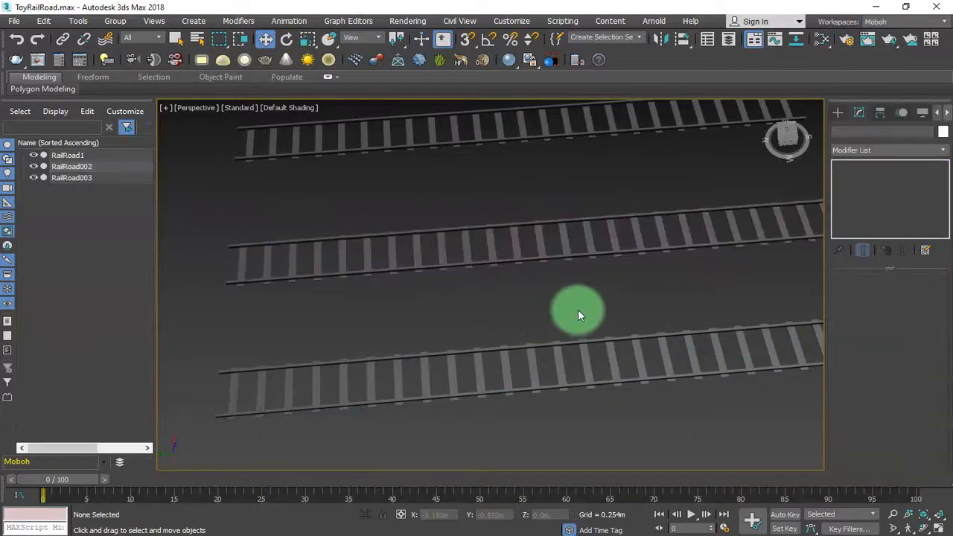
left_click(672, 380)
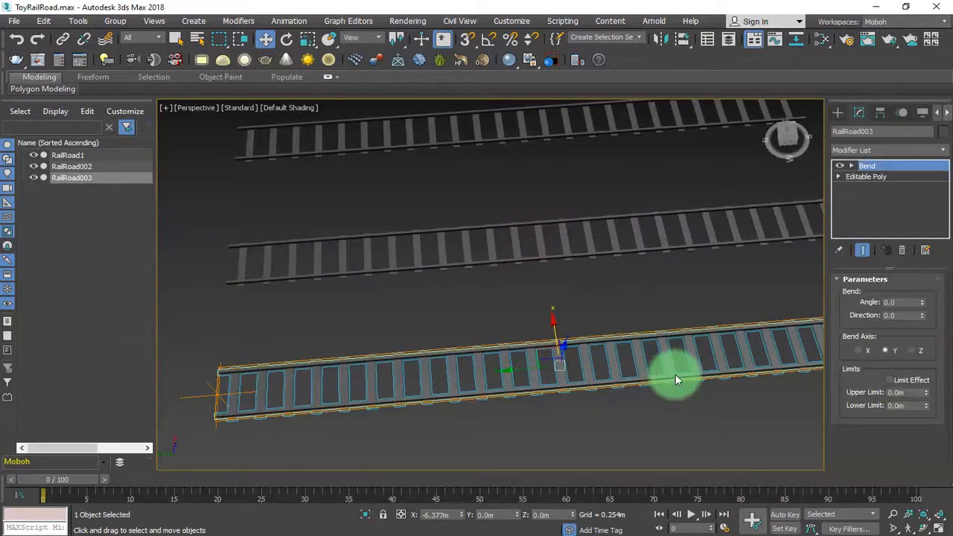
key("Delete")
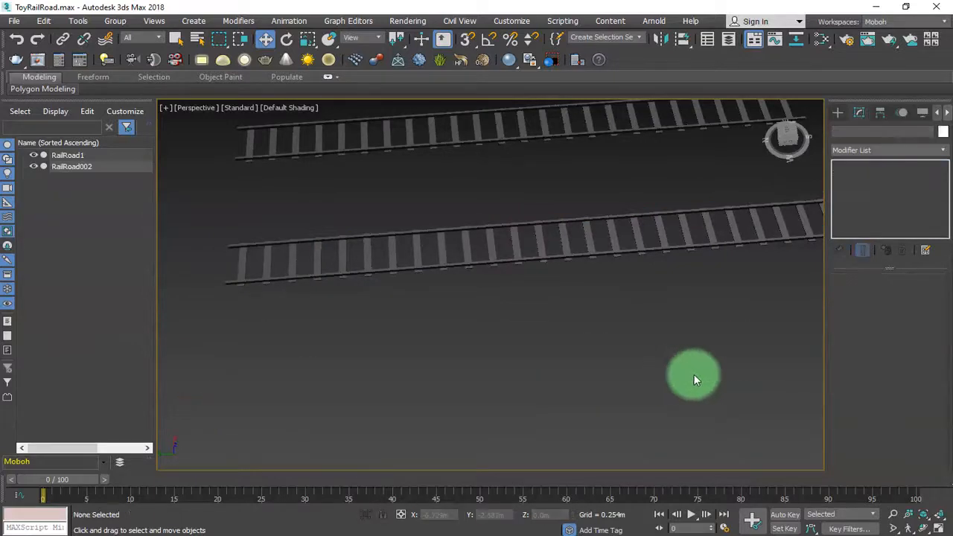
Set RailRoad002's bend angle to 45 and move it about 4 m along X, farther from the straight track
middle_click_drag(466, 319, 517, 277, "alt")
left_click_drag(478, 257, 507, 285)
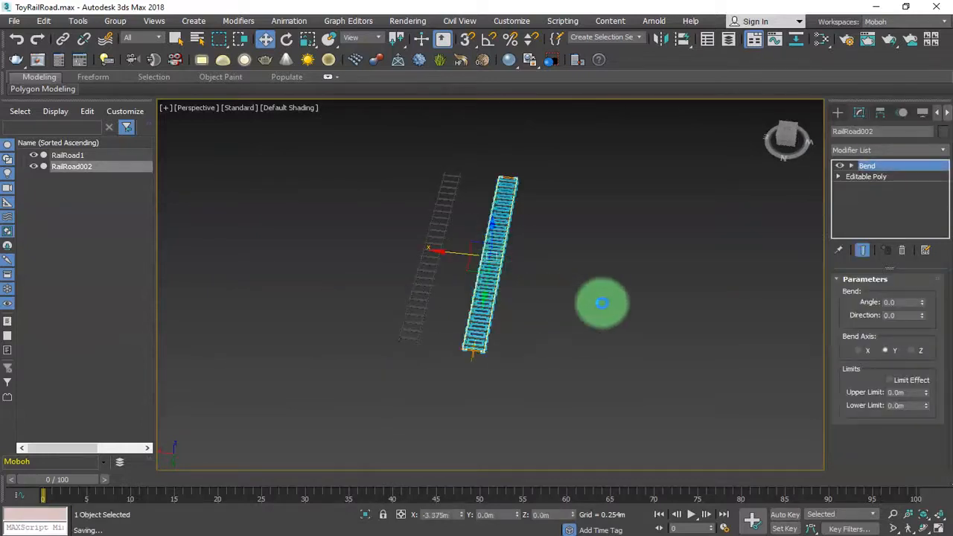
left_click(901, 302)
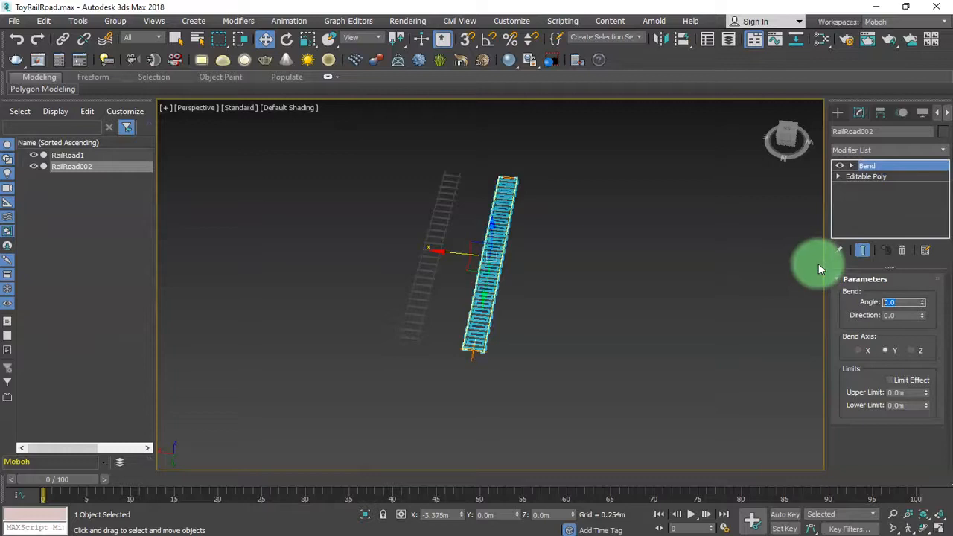
type("45")
key("Return")
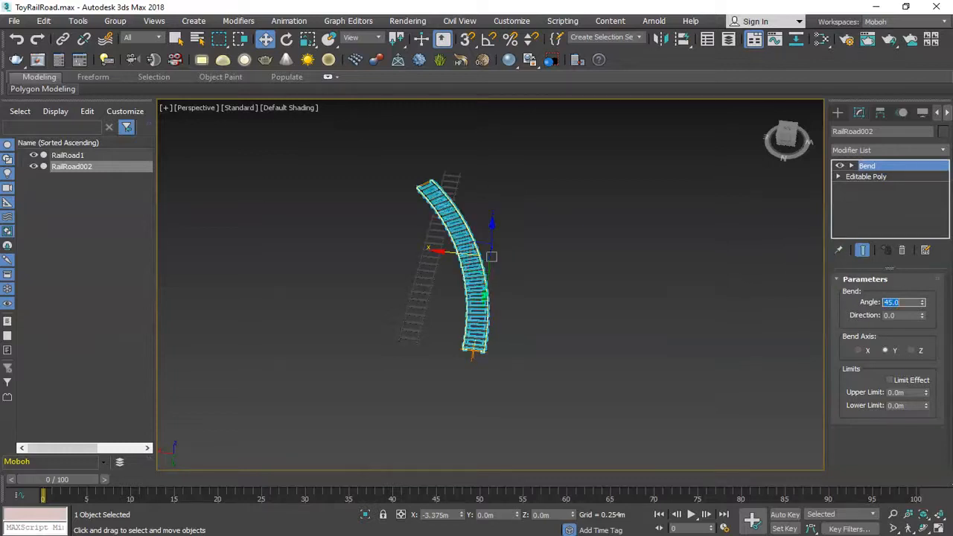
middle_click_drag(628, 327, 514, 310)
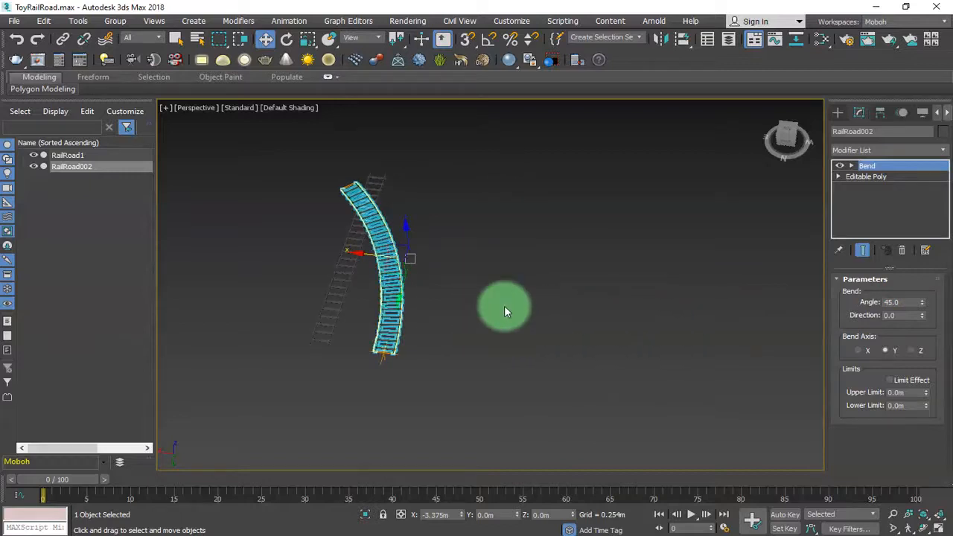
left_click_drag(372, 251, 445, 266)
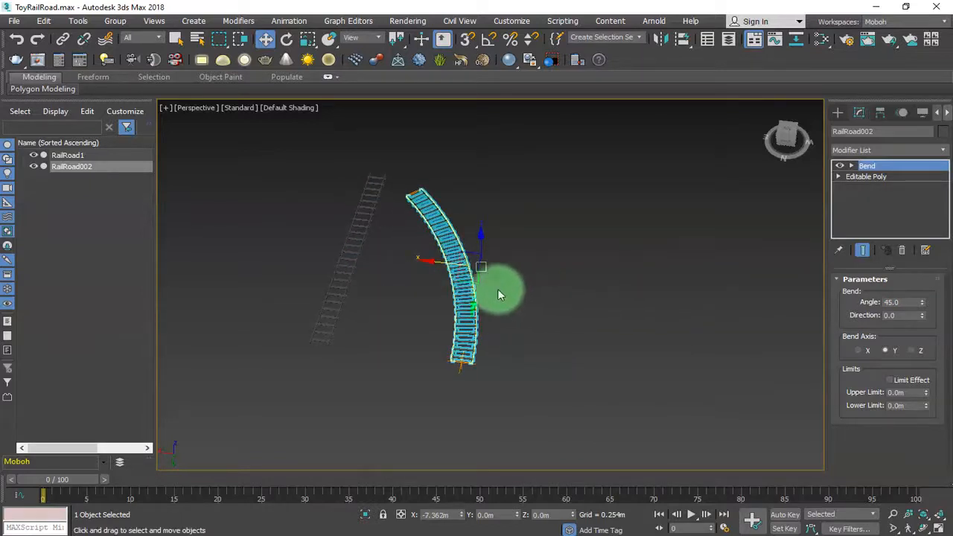
Clone RailRoad002 about 4 m farther along X as a single copy and set the copy's bend angle to -45
mouse_move(436, 260)
left_mouse_down("shift")
mouse_move(542, 277)
mouse_move(517, 273)
left_mouse_up("shift")
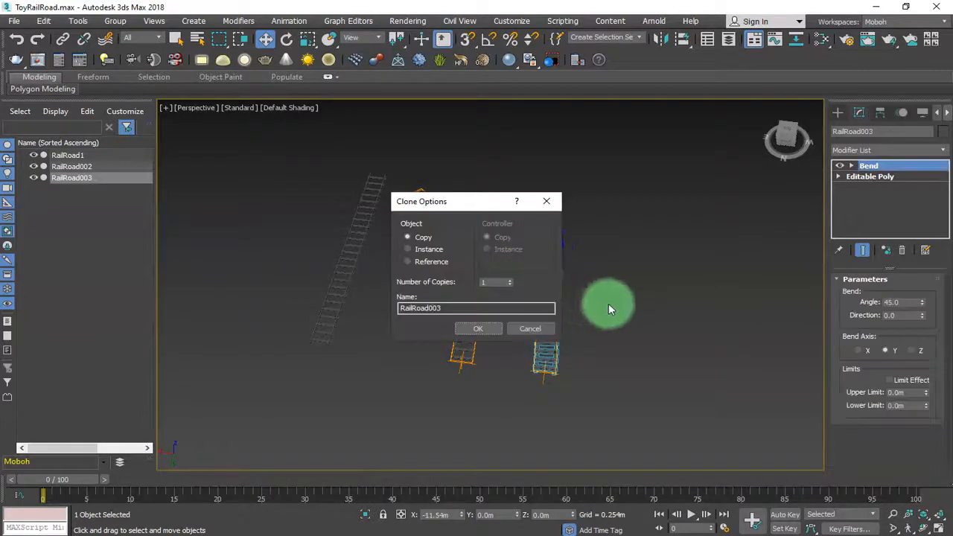
left_click(478, 329)
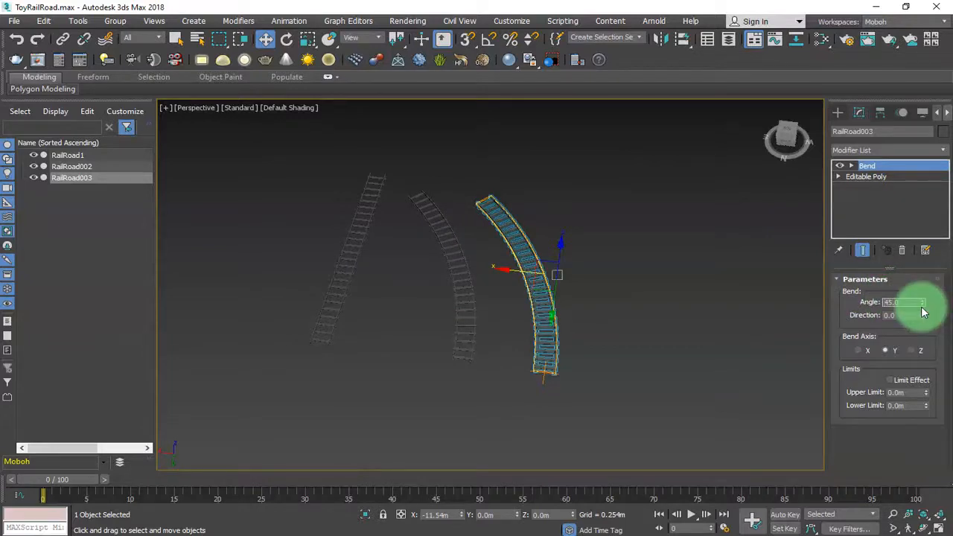
type("-45")
key("Return")
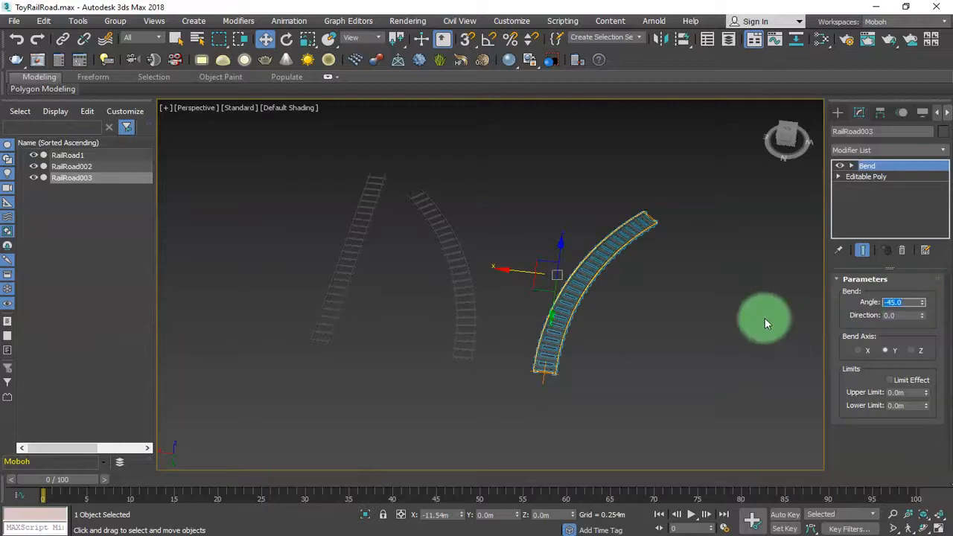
left_click(711, 326)
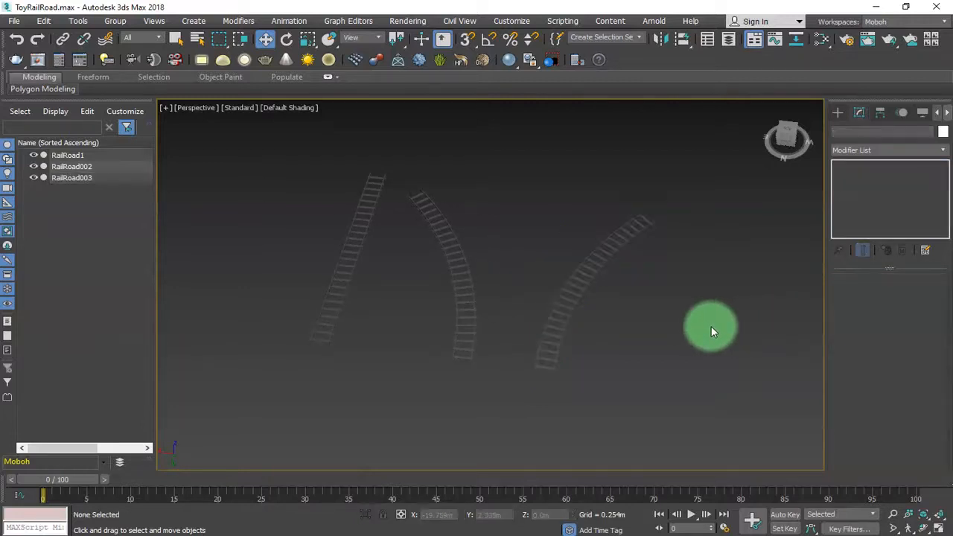
Clone RailRoad003 about 16 m farther along X as a single copy and set the copy's bend angle to -90
middle_click_drag(635, 297, 520, 273)
middle_click_drag(562, 297, 536, 301)
left_click_drag(385, 233, 449, 276)
mouse_move(379, 240)
left_mouse_down("shift")
mouse_move(630, 305)
mouse_move(711, 305)
left_mouse_up("shift")
left_click(479, 328)
middle_click_drag(665, 332, 442, 335)
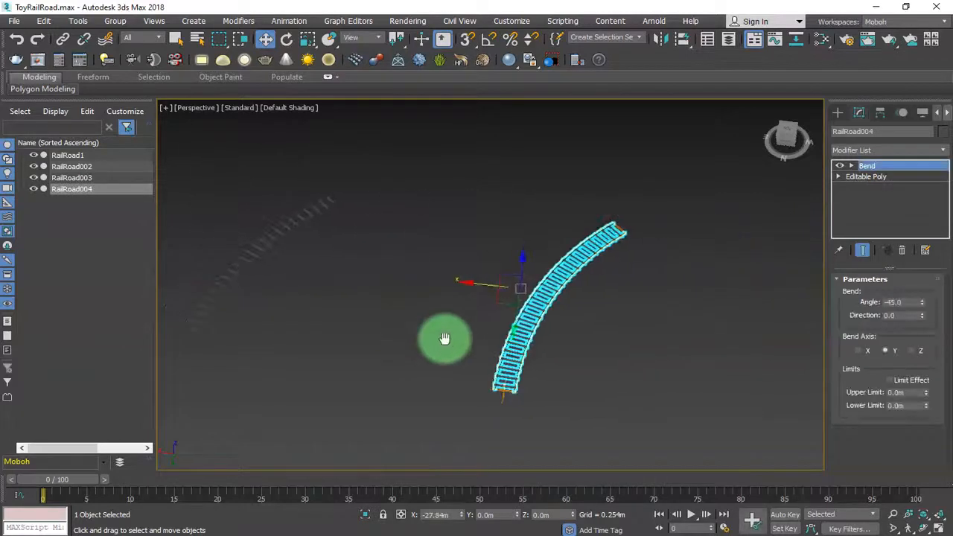
left_click_drag(889, 301, 947, 309)
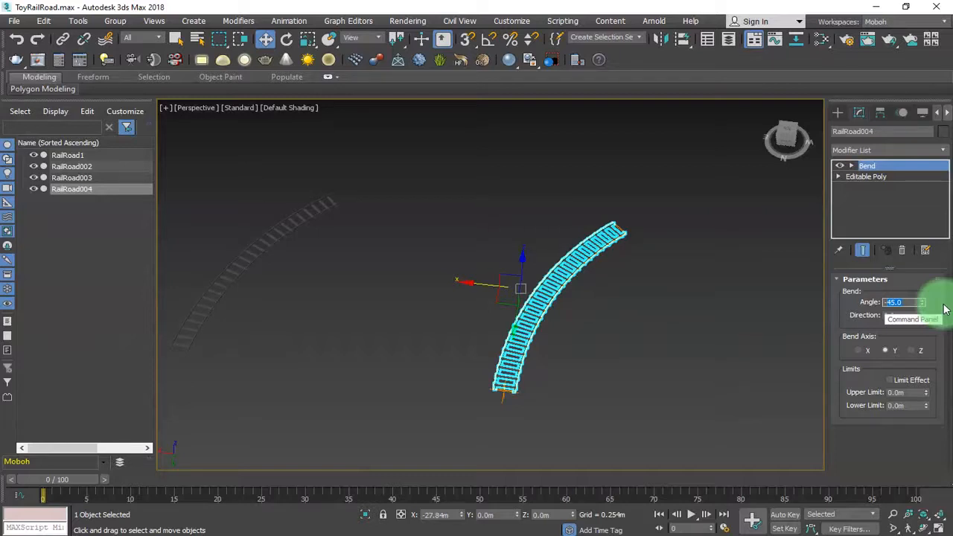
type("-90")
key("Return")
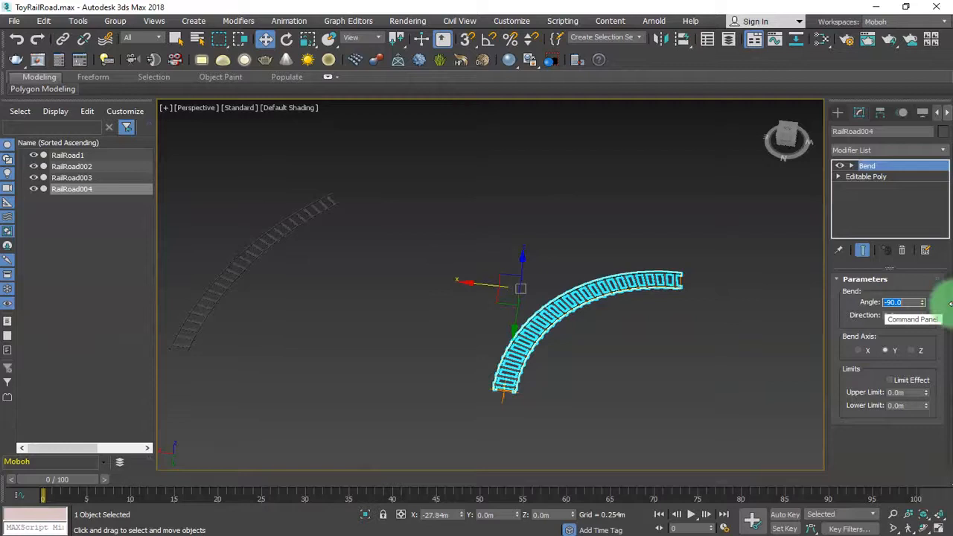
Clone RailRoad004 about 13 m farther along X as a single copy and reverse the sign of the copy's bend angle
middle_click_drag(666, 275, 582, 327)
left_click(370, 242)
left_click(462, 291)
mouse_move(384, 272)
left_mouse_down("shift")
mouse_move(383, 261)
mouse_move(628, 298)
left_mouse_up("shift")
left_click(485, 328)
middle_click_drag(624, 337, 450, 329)
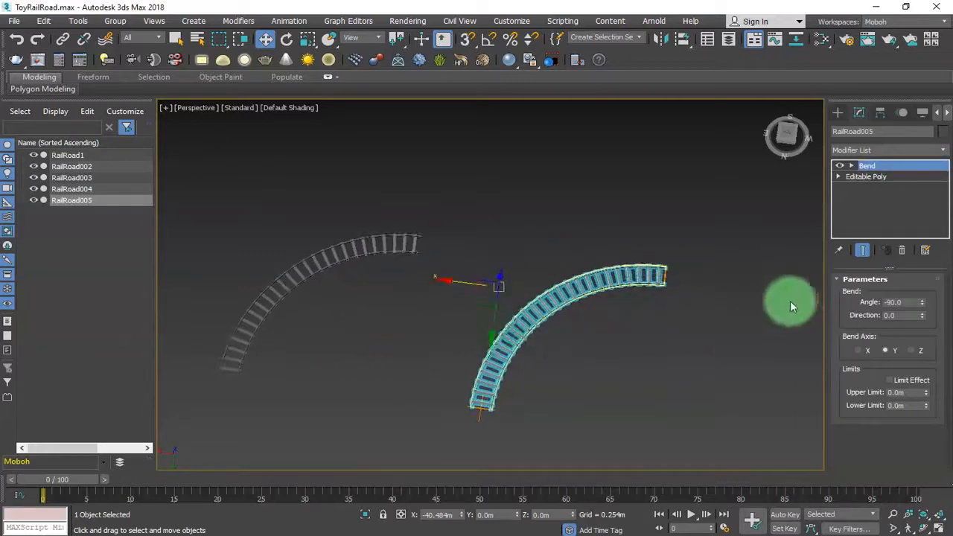
double_click(887, 302)
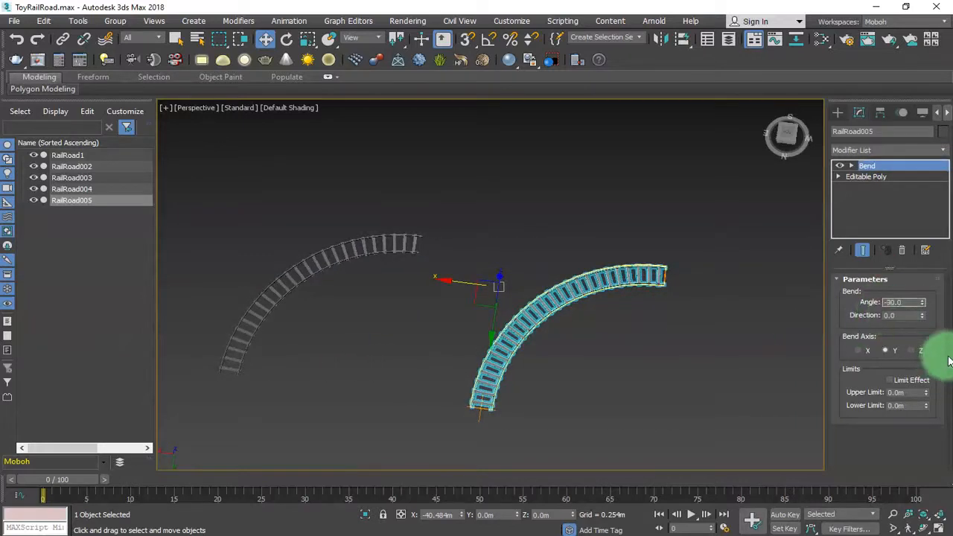
key("Return")
left_click(686, 332)
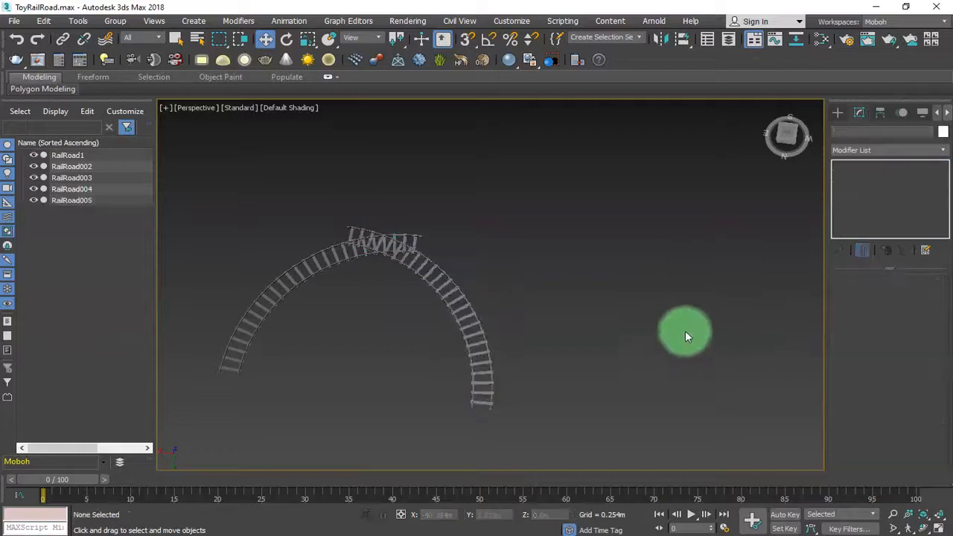
Move RailRoad004 about 3.8 m along X so its end meets the end of RailRoad005 in a half circle
left_click(445, 322)
scroll(417, 333, "down", 5)
middle_click_drag(417, 333, 554, 348)
left_click(492, 336)
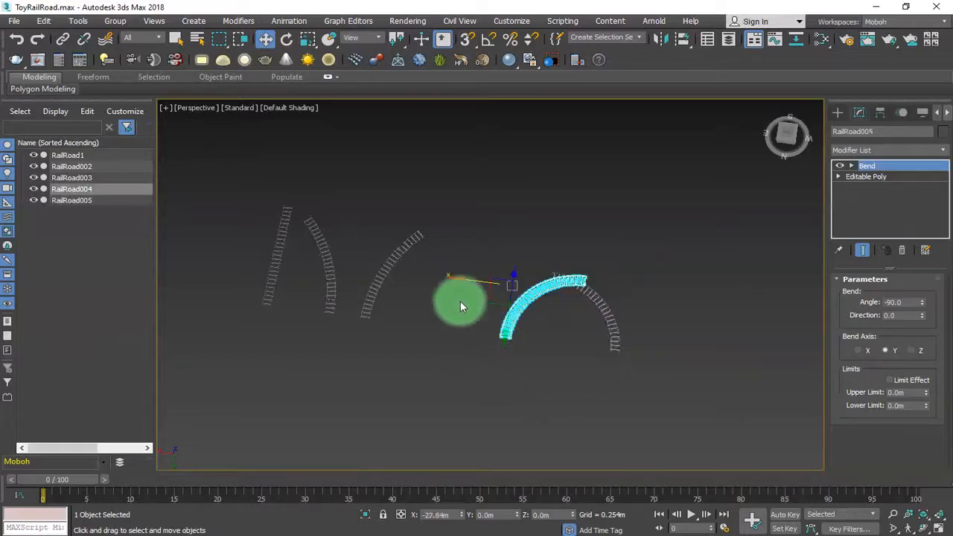
left_click_drag(466, 282, 436, 282)
scroll(529, 287, "up", 5)
middle_click_drag(637, 242, 571, 257)
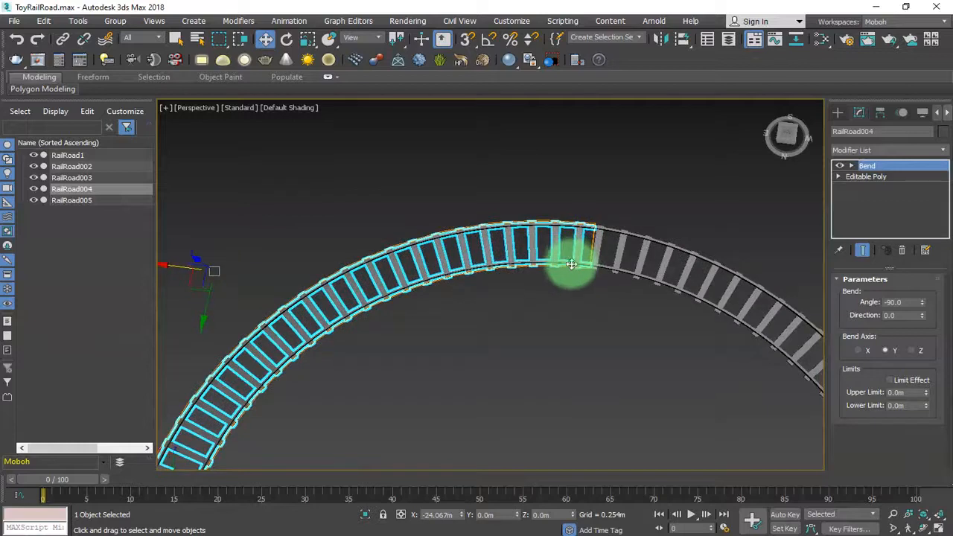
Nudge RailRoad004 about 0.25 m along X to leave a small gap to RailRoad005, and check the joint up close
scroll(571, 258, "down", 4)
left_click_drag(416, 259, 410, 259)
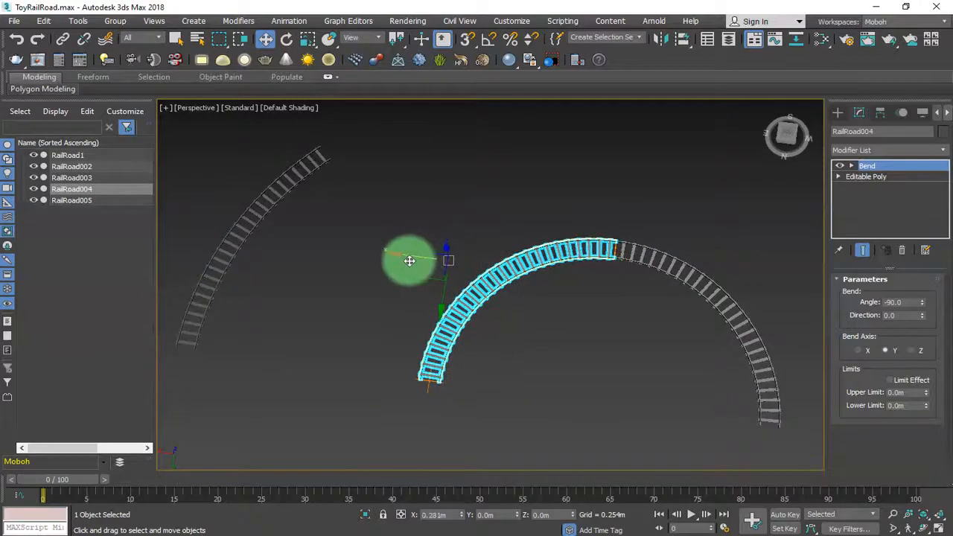
scroll(620, 238, "up", 6)
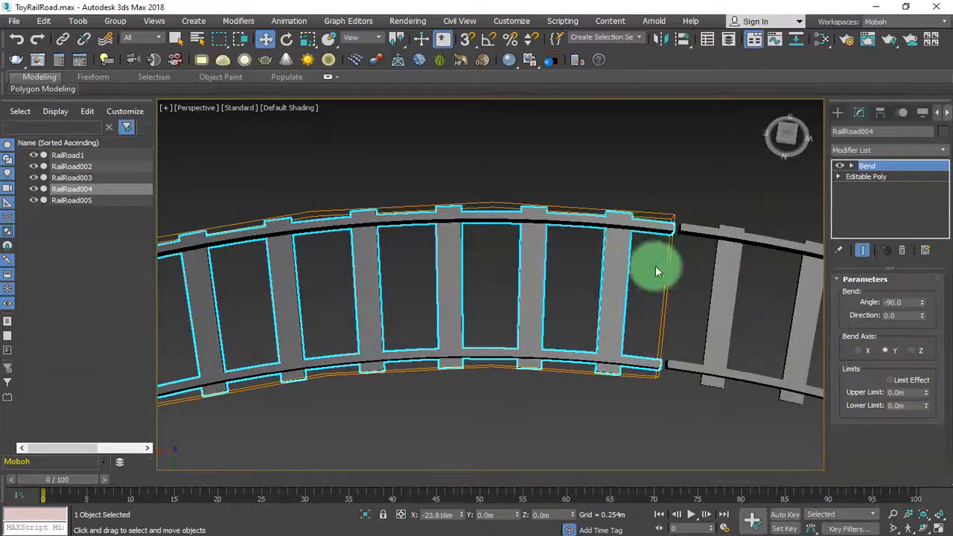
middle_click_drag(672, 266, 563, 266)
scroll(581, 270, "down", 6)
middle_click_drag(522, 319, 413, 375)
scroll(455, 343, "up", 5)
scroll(413, 374, "down", 3)
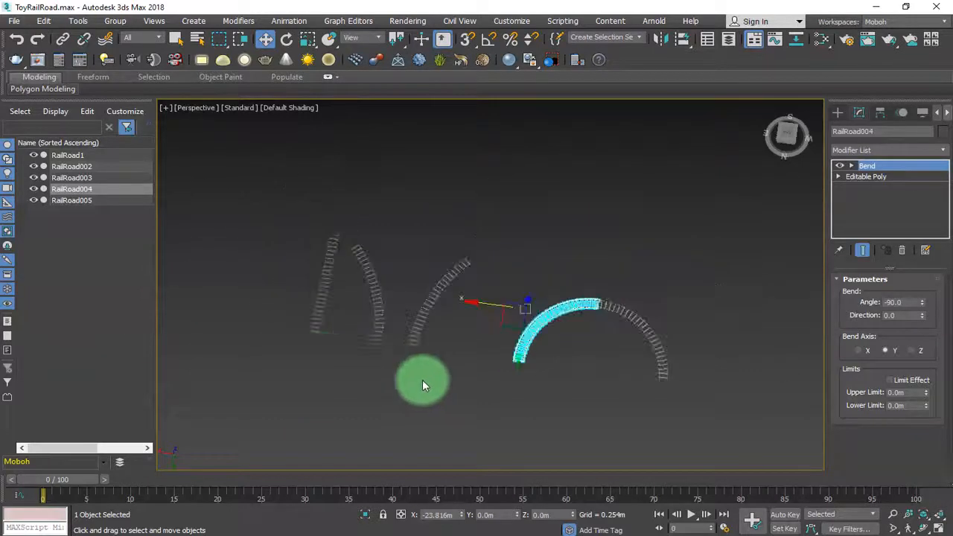
left_click(332, 301)
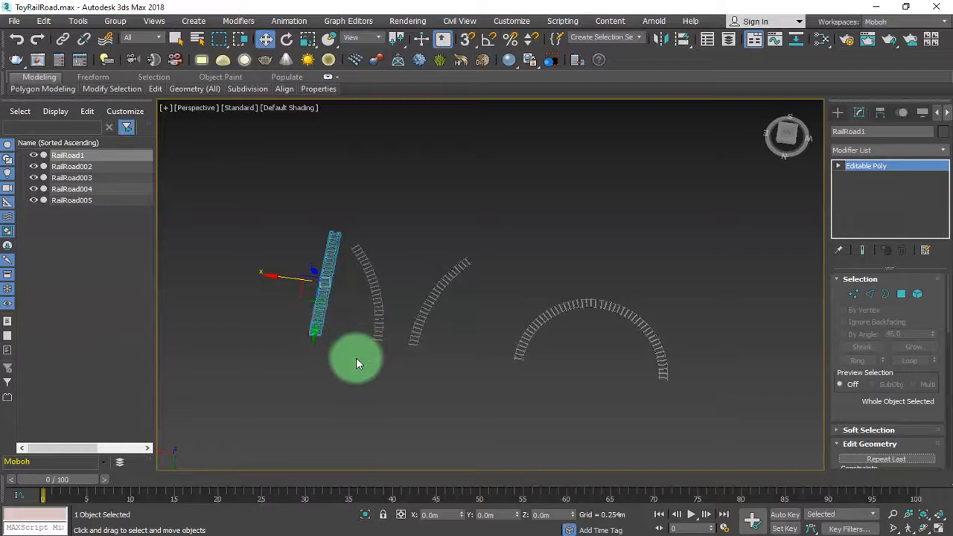
left_click_drag(387, 318, 389, 317)
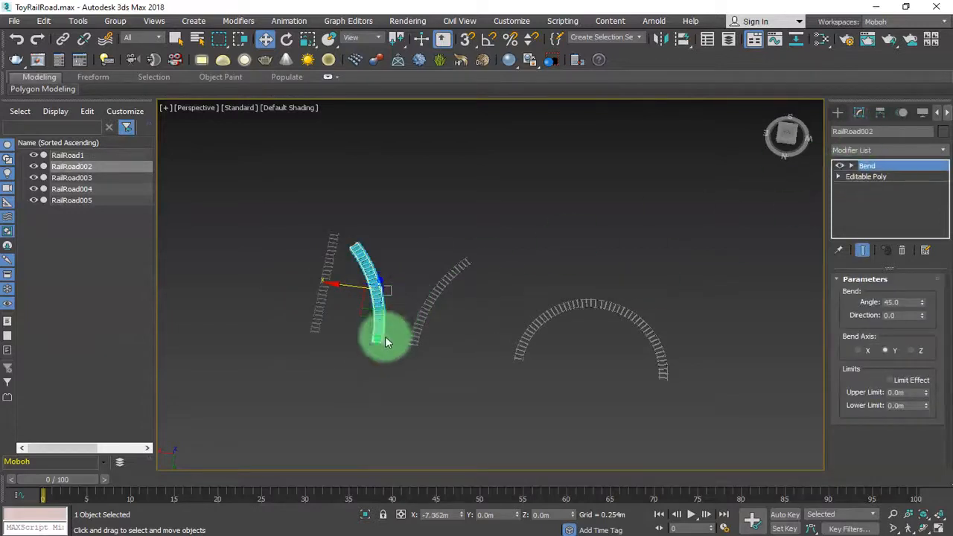
left_click(309, 365)
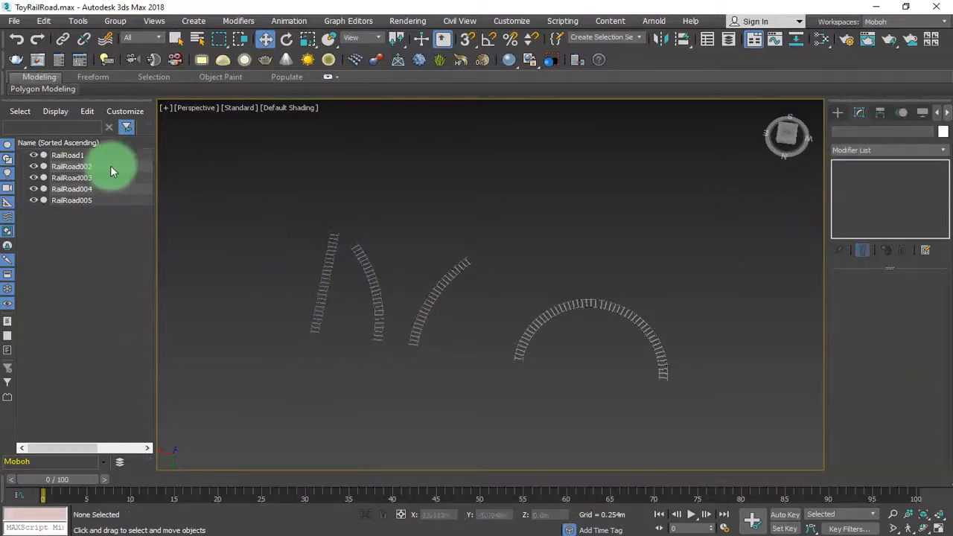
Rename RailRoad002 as RailRoad2 and RailRoad003 as RailRoad3
left_click(87, 167)
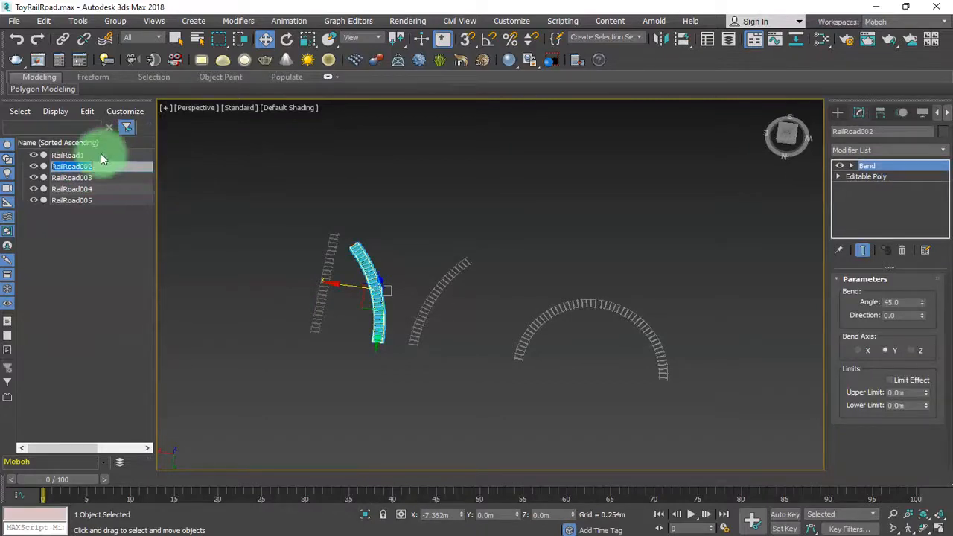
left_click(89, 166)
left_click_drag(80, 167, 131, 166)
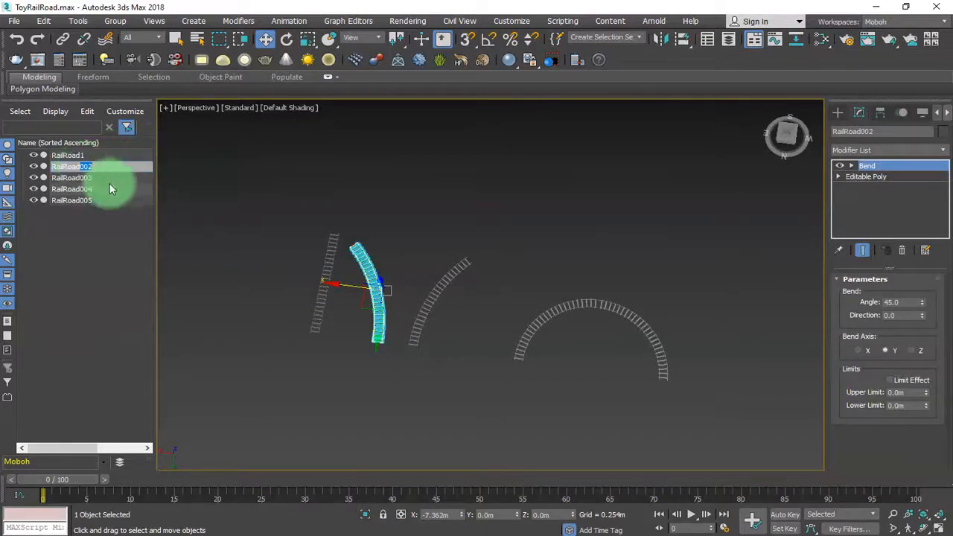
type("2")
left_click(84, 178)
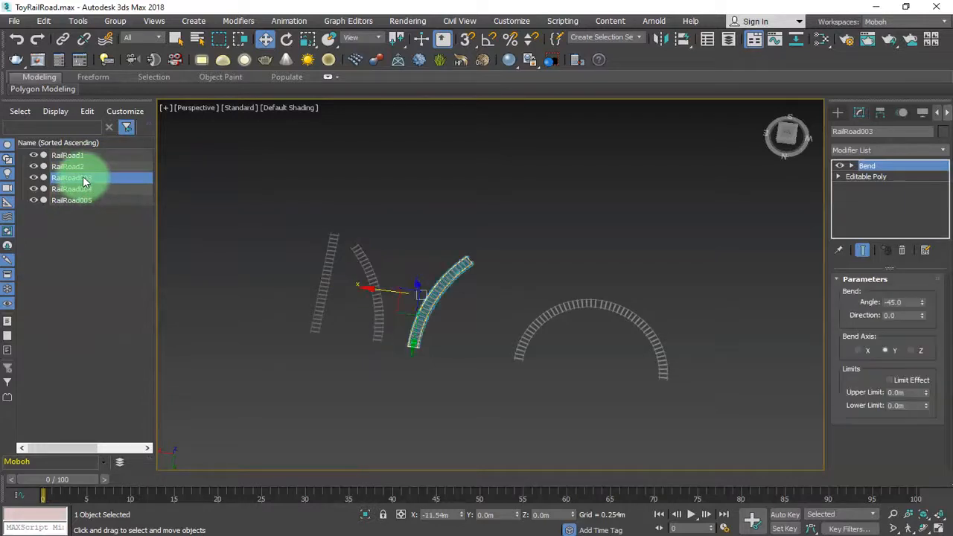
left_click_drag(79, 178, 127, 181)
type("3")
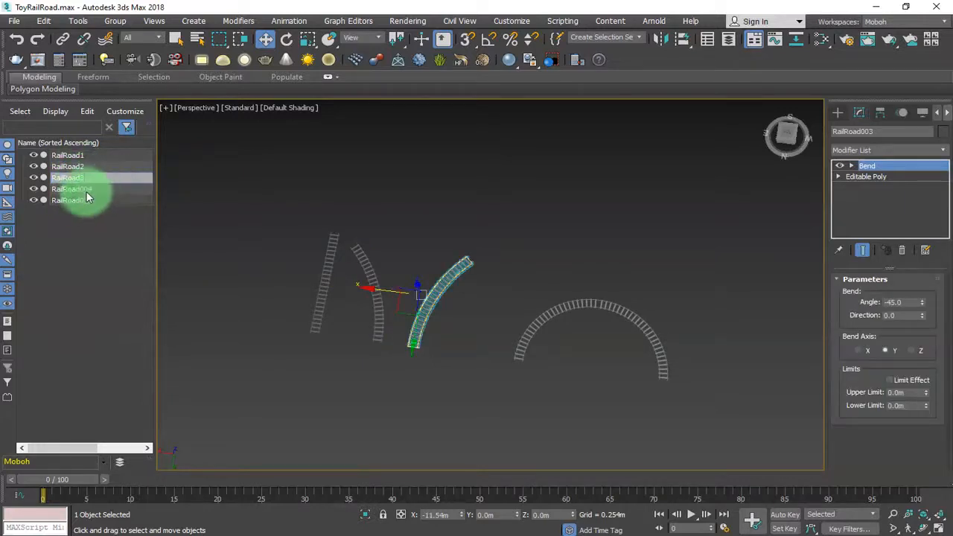
Rename RailRoad004 as RailRoad4 and RailRoad005 as RailRoad5
left_click(84, 190)
left_click(84, 191)
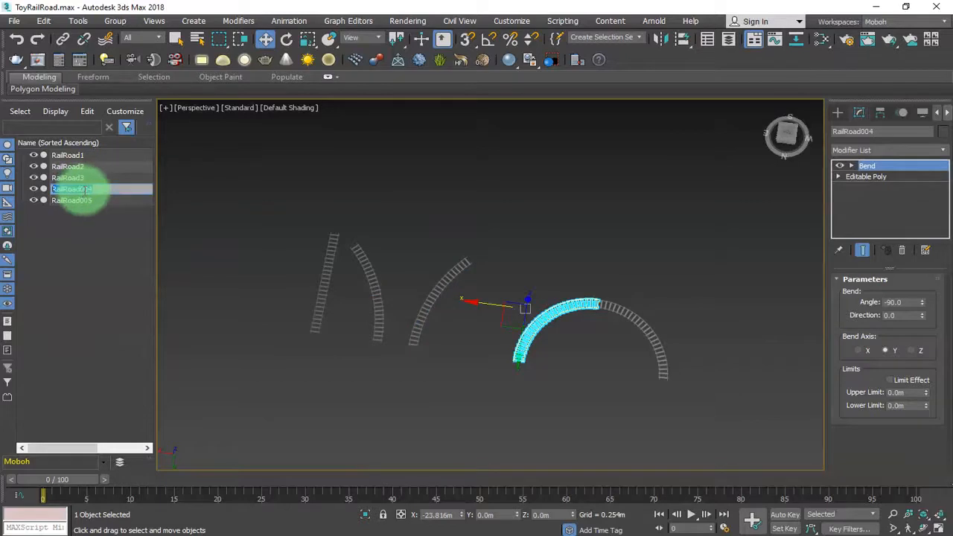
left_click_drag(83, 189, 137, 189)
type("4")
key("Return")
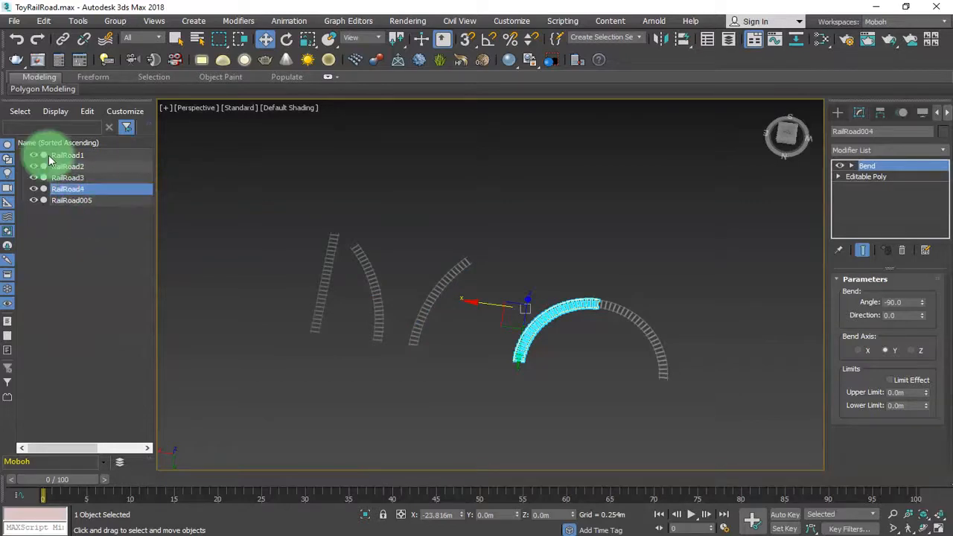
left_click(83, 199)
left_click(82, 199)
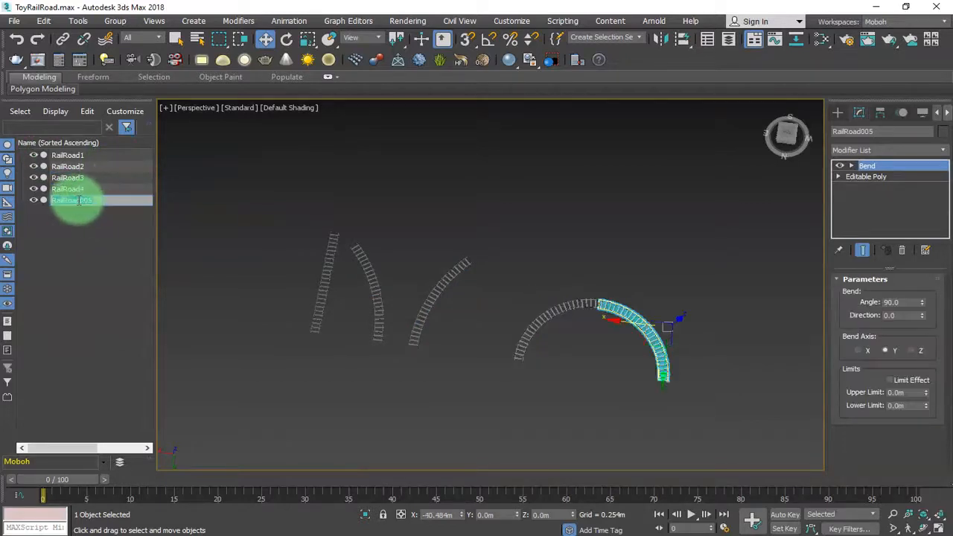
left_click_drag(109, 206, 80, 201)
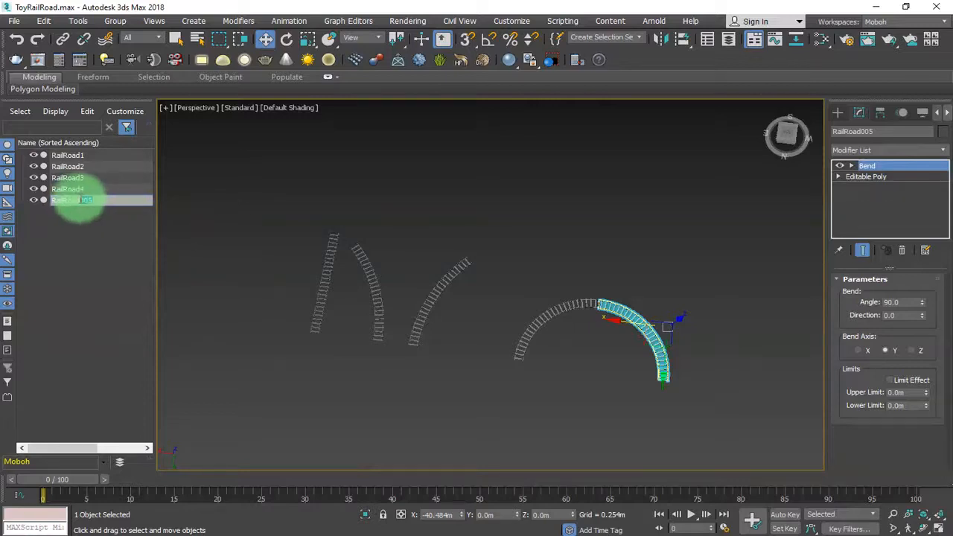
type("5")
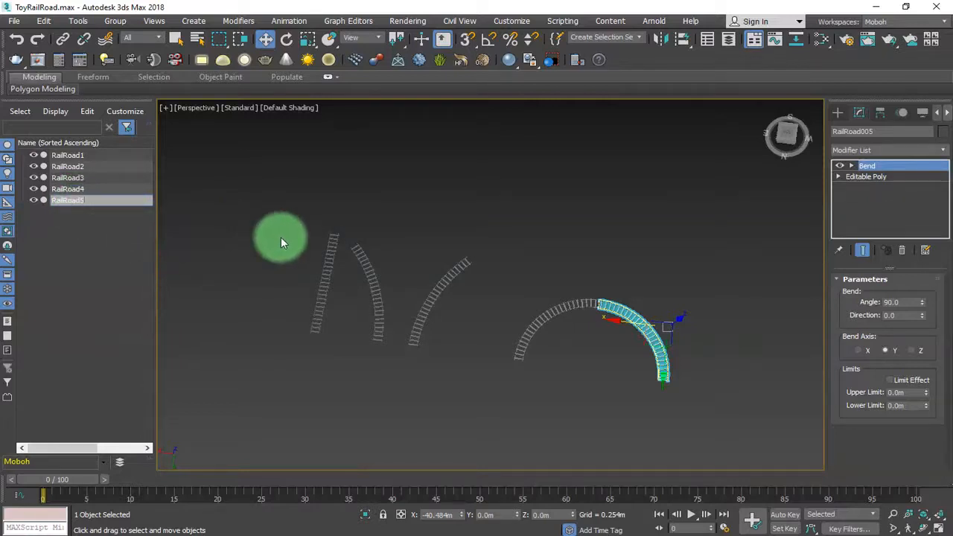
left_click(667, 289)
Move RailRoad5 along X away from RailRoad4 to leave a clear gap between the two 90-degree curves
left_click(685, 370)
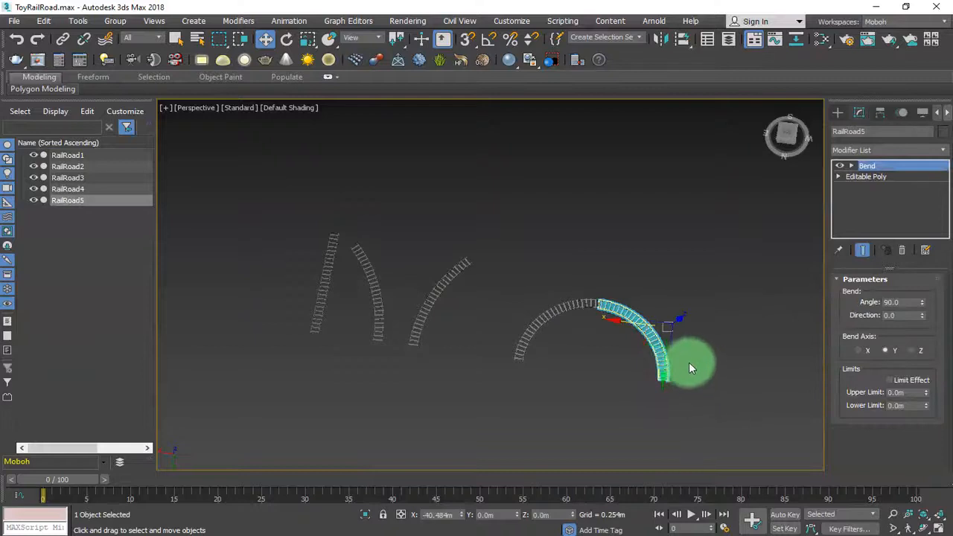
left_click_drag(624, 328, 647, 327)
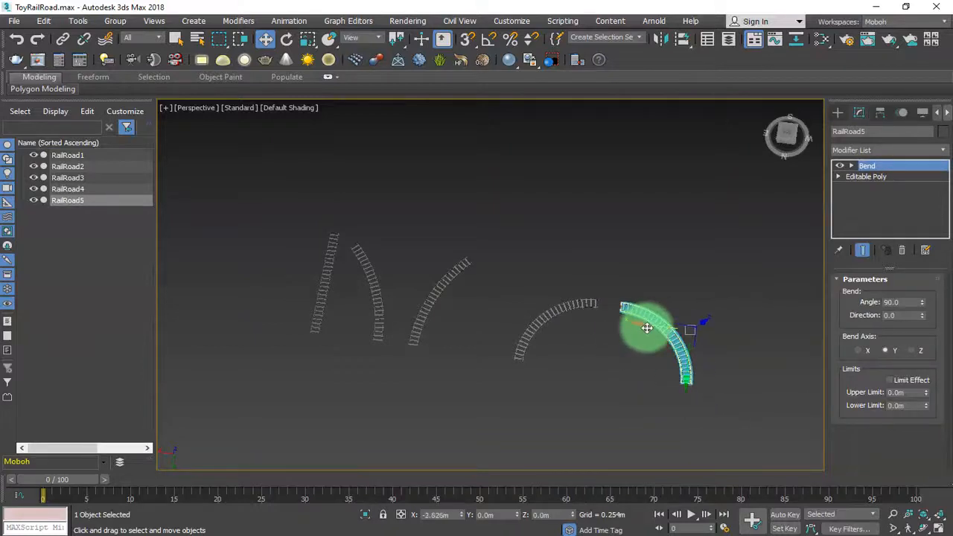
left_click(502, 298)
left_click(326, 304)
left_click(456, 341)
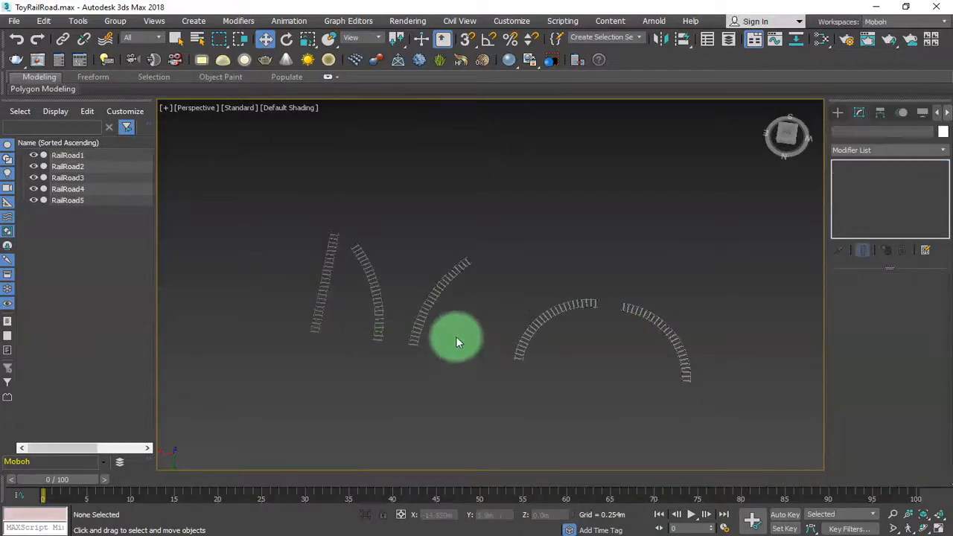
Move RailRoad3, RailRoad4 and RailRoad5 along X toward RailRoad2 so the track pieces stand closer together in the row
left_click_drag(401, 330, 440, 346)
left_click_drag(373, 289, 363, 287)
left_click_drag(554, 378, 489, 343)
left_click_drag(469, 303, 410, 293)
left_click(645, 338)
left_click_drag(617, 323, 564, 318)
Inspect the row of separate track pieces from a low viewing angle and select RailRoad5
left_click(321, 272)
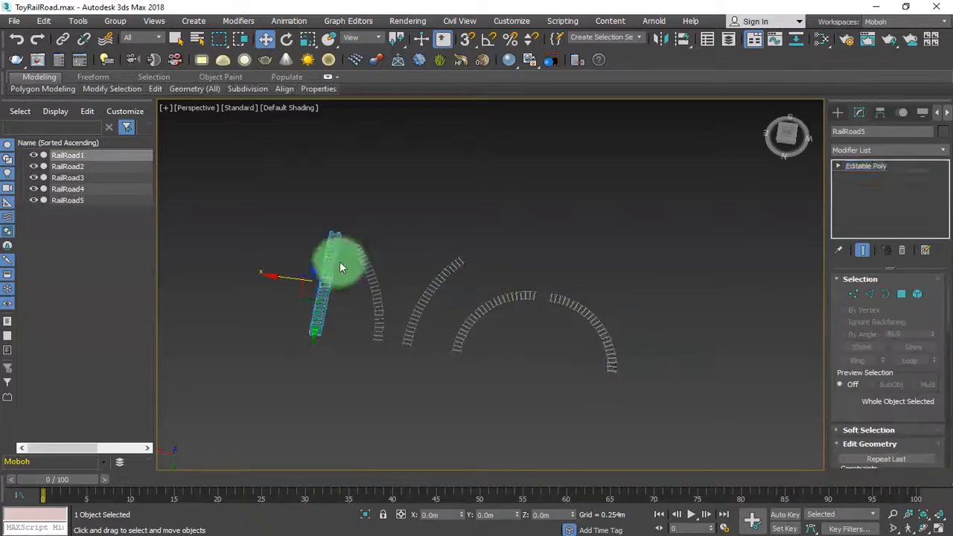
left_click(371, 295)
mouse_move(367, 305)
left_mouse_down("shift")
mouse_move(325, 190)
mouse_move(421, 209)
mouse_move(589, 398)
mouse_move(615, 451)
mouse_move(655, 253)
left_mouse_up("shift")
left_click(529, 328)
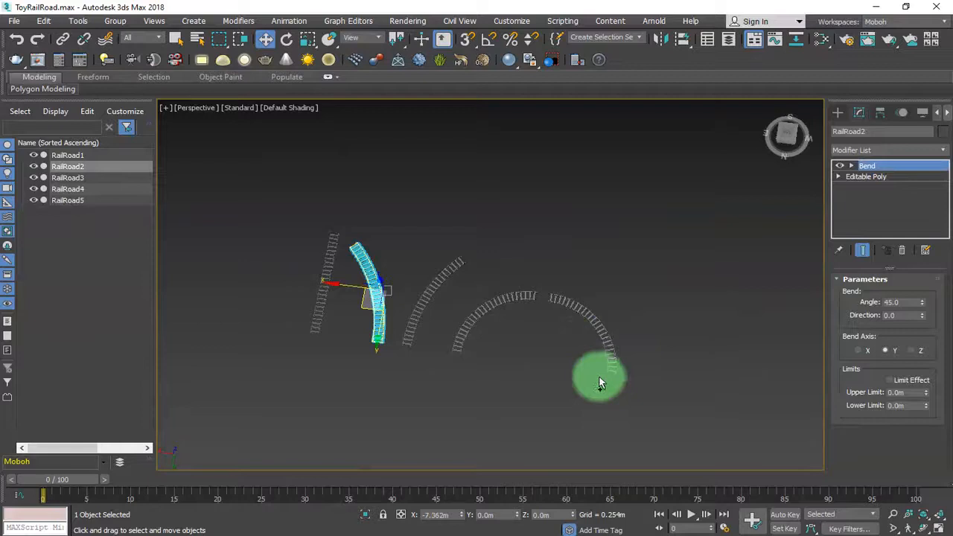
left_click(531, 392)
middle_click_drag(570, 315, 527, 282)
left_click(564, 298)
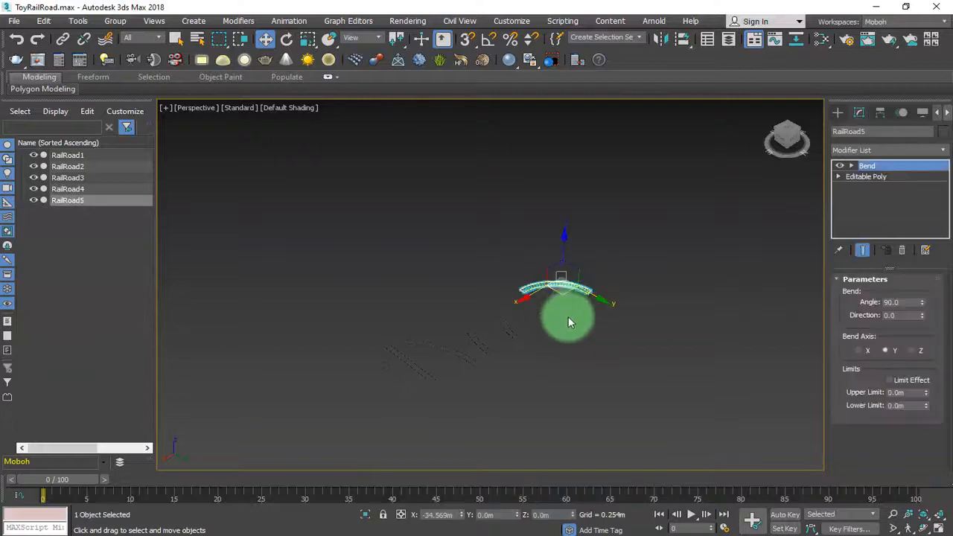